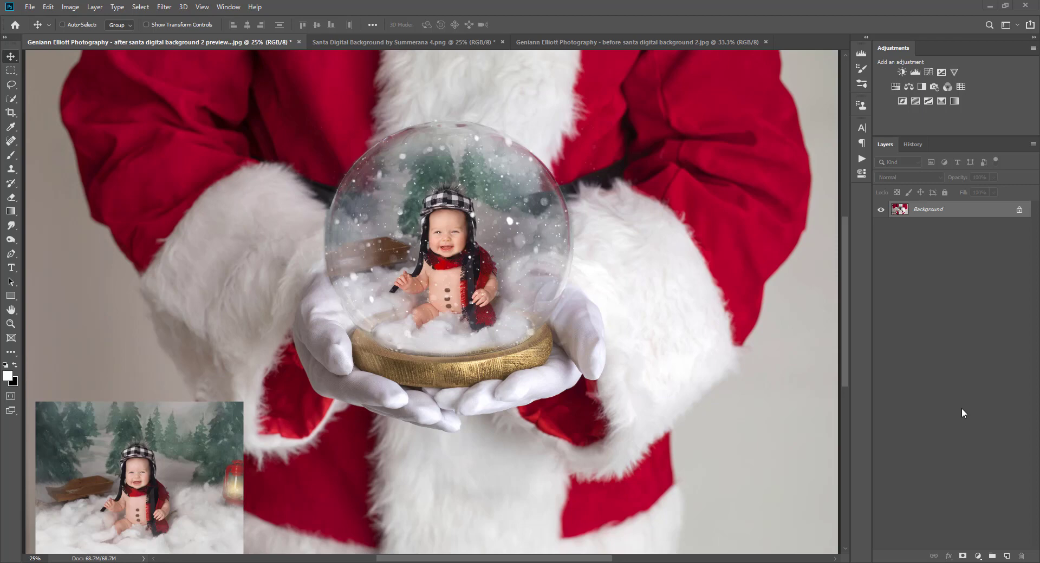
Step: Copy the baby photo into the Santa digital background document as a new layer and move it over the snow globe
click(418, 47)
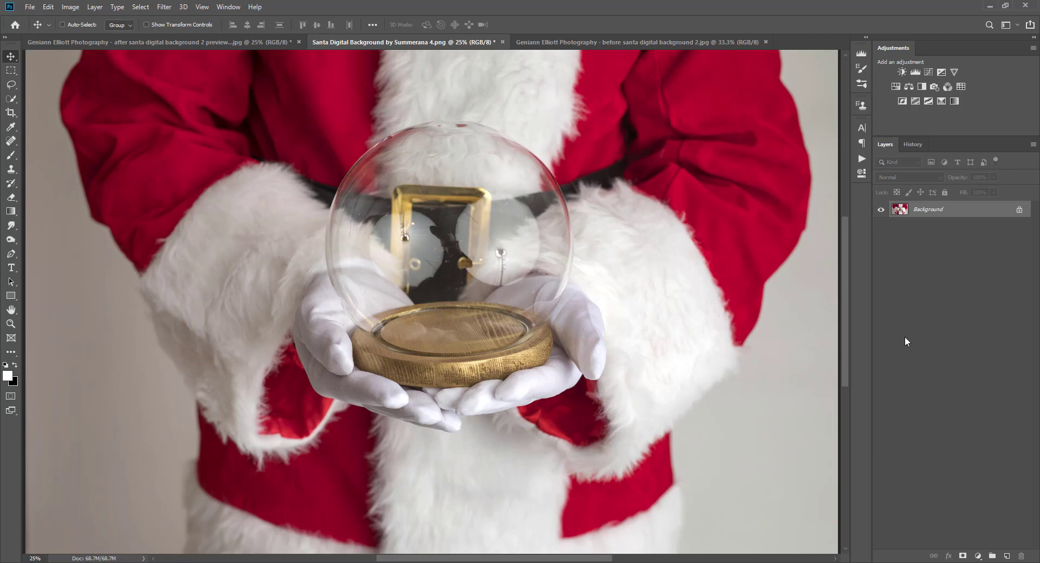
click(601, 42)
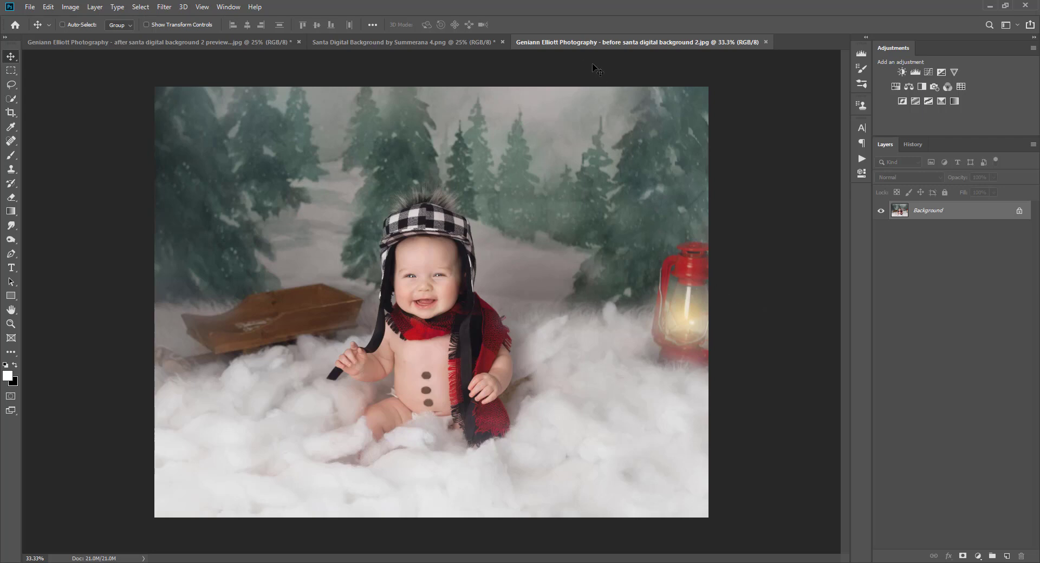
drag(605, 40, 523, 219)
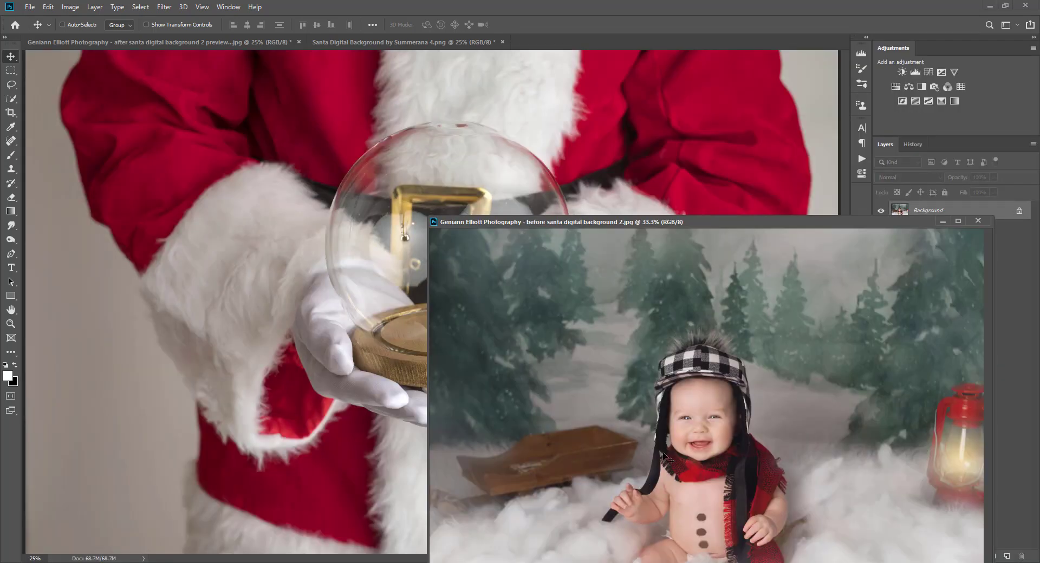
drag(668, 459, 362, 162)
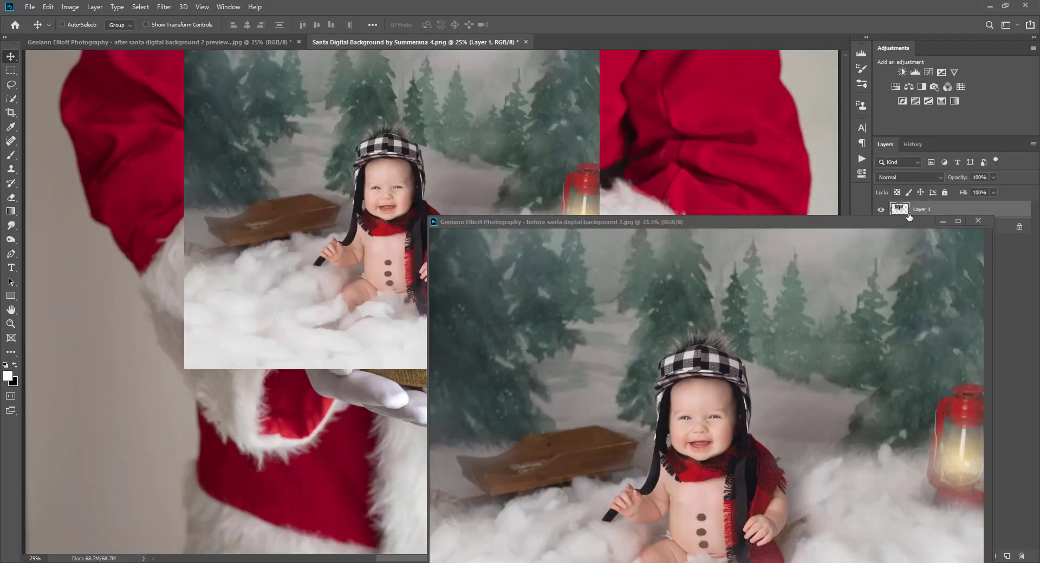
click(943, 221)
drag(562, 210, 647, 264)
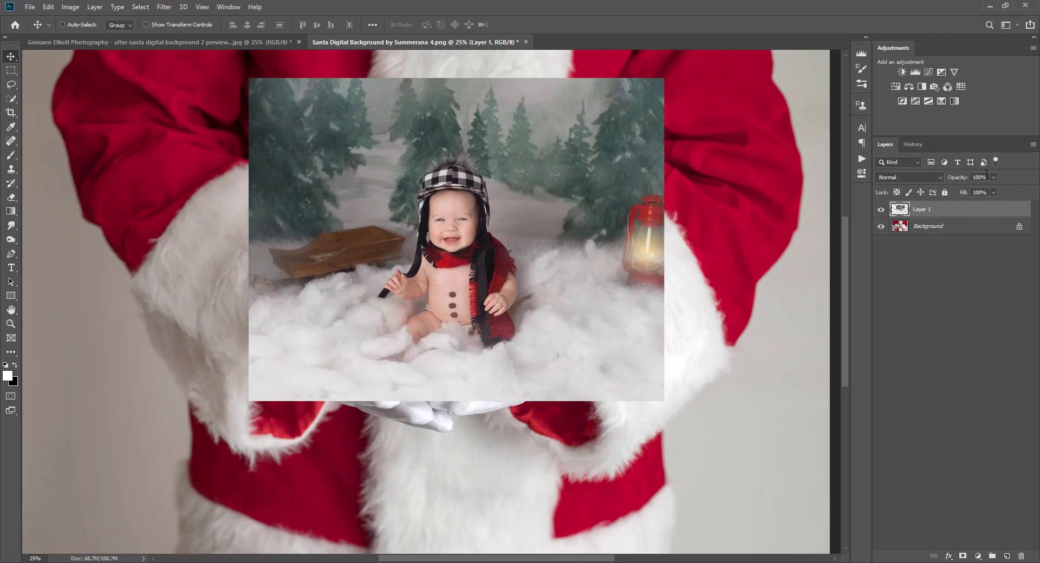
Step: With the baby layer's opacity lowered to 74%, scale the layer to about 78% and fit it over the snow globe
drag(983, 193, 983, 194)
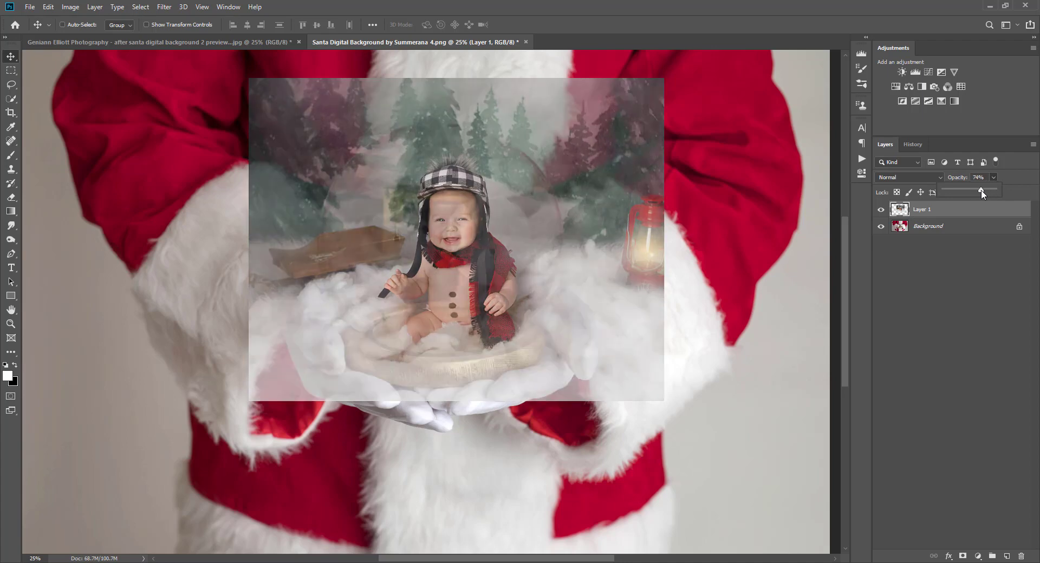
mouse_move(495, 232)
mouse_down()
mouse_move(509, 196)
mouse_move(482, 217)
mouse_up()
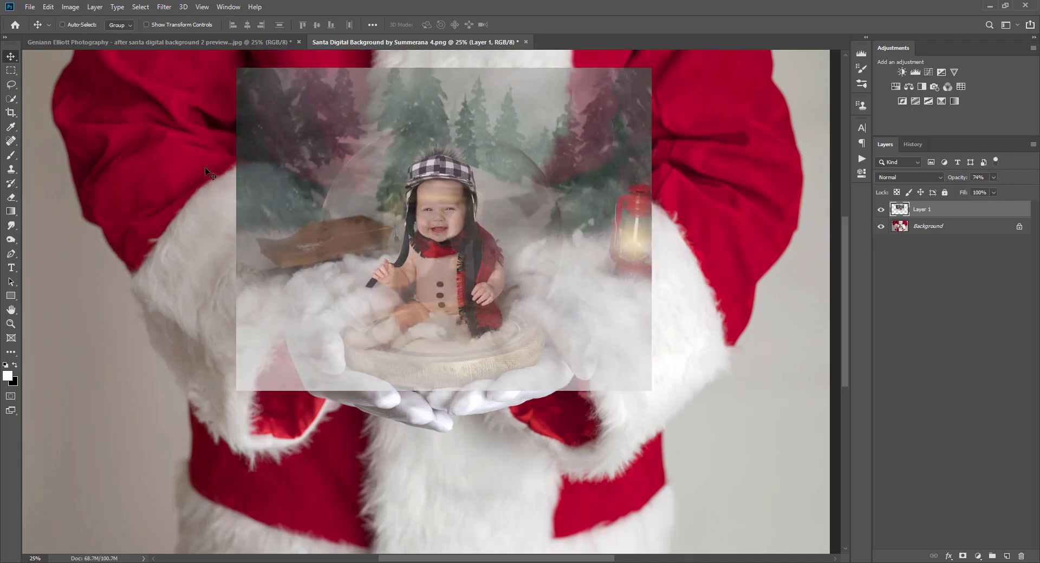
click(47, 10)
click(63, 251)
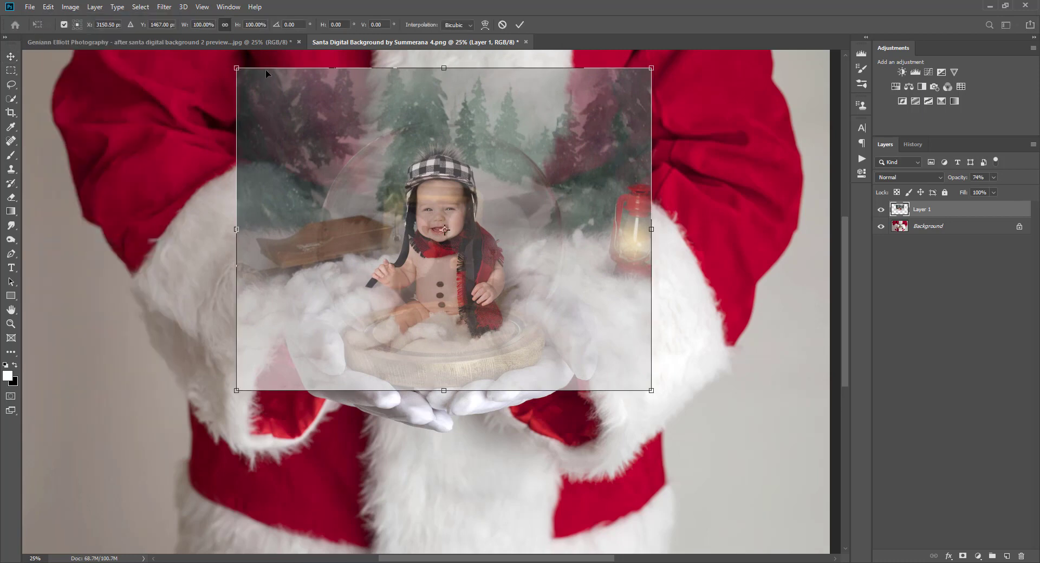
drag(236, 68, 318, 130)
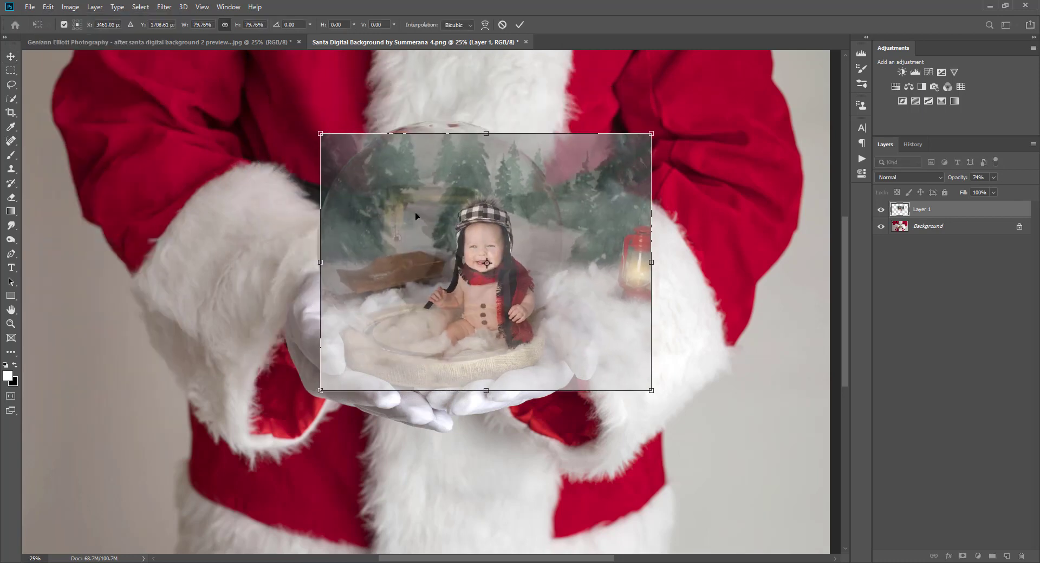
drag(415, 212, 381, 195)
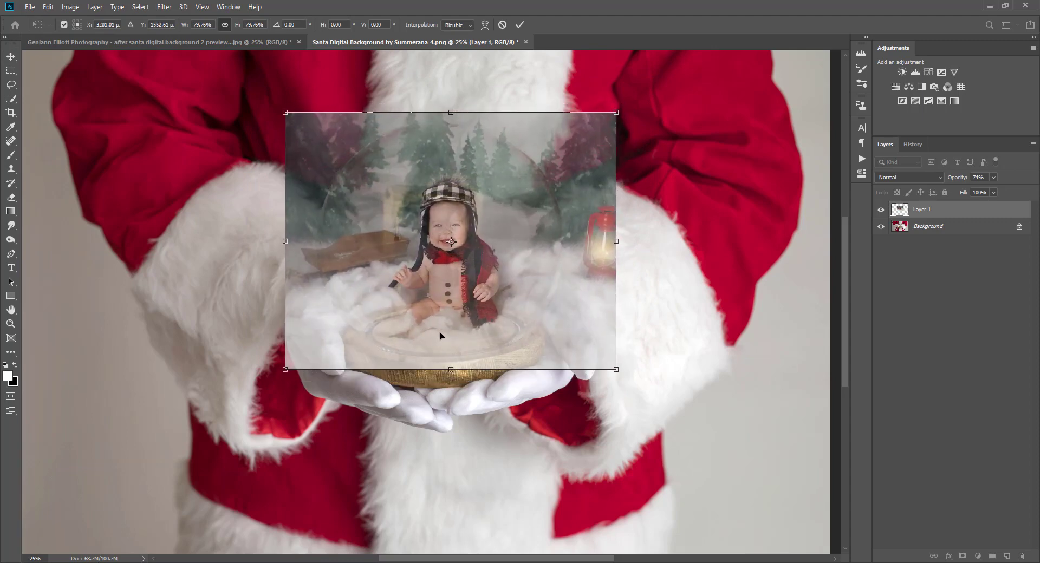
drag(488, 325, 479, 309)
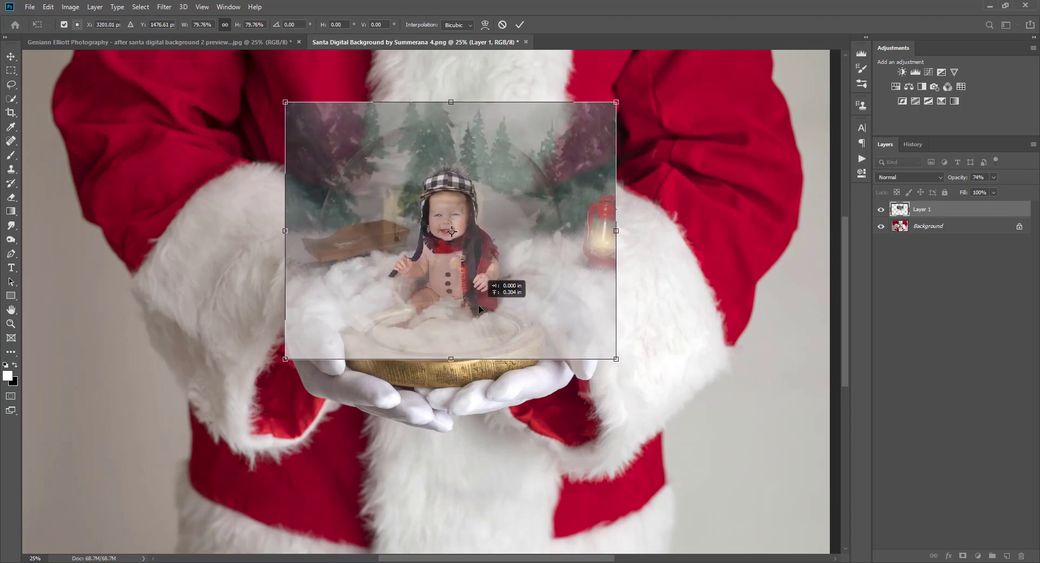
mouse_move(619, 101)
mouse_down()
mouse_move(597, 115)
mouse_move(605, 111)
mouse_up()
drag(515, 161, 519, 175)
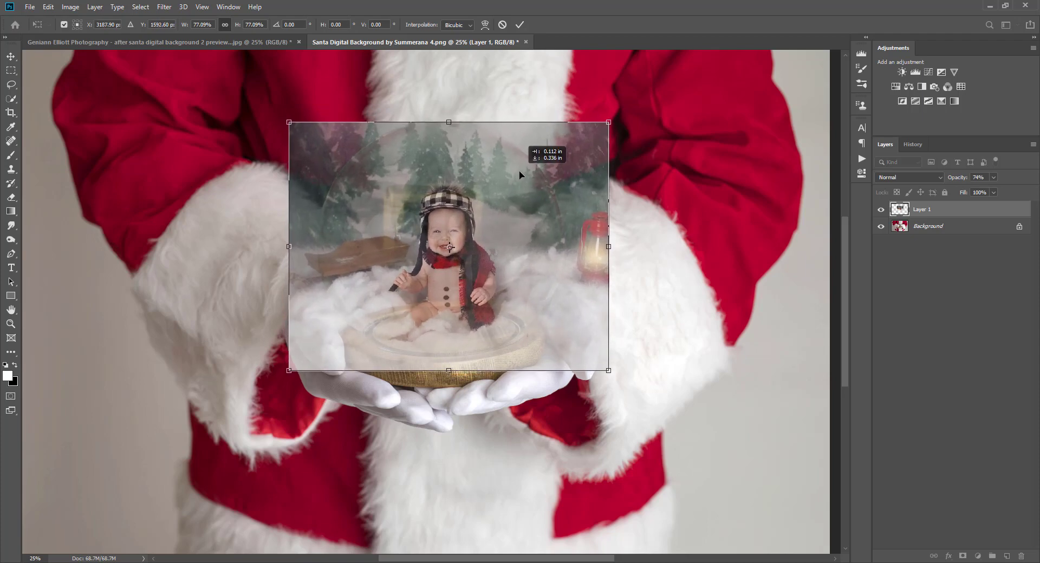
drag(289, 121, 280, 114)
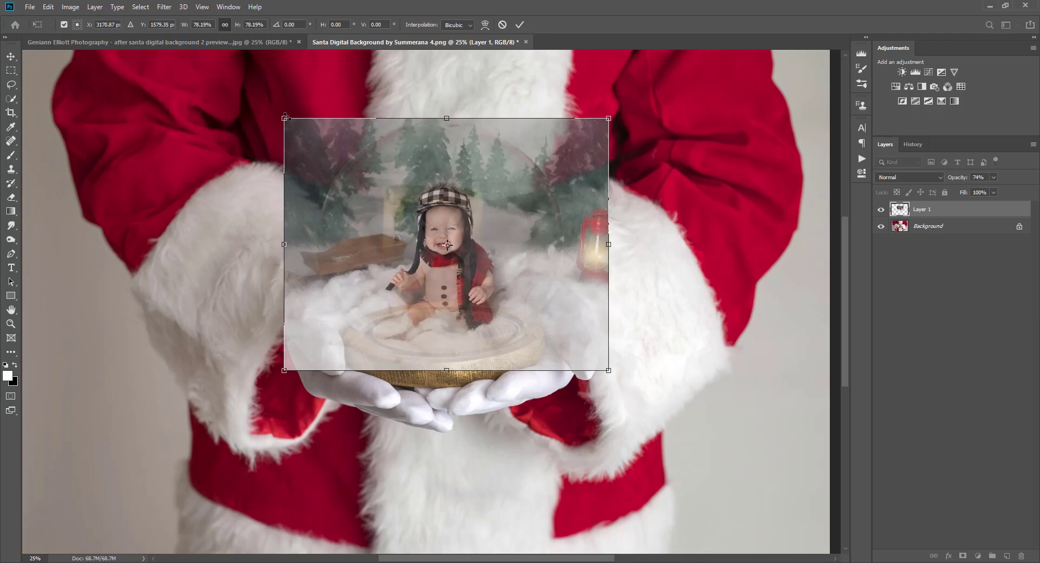
click(519, 25)
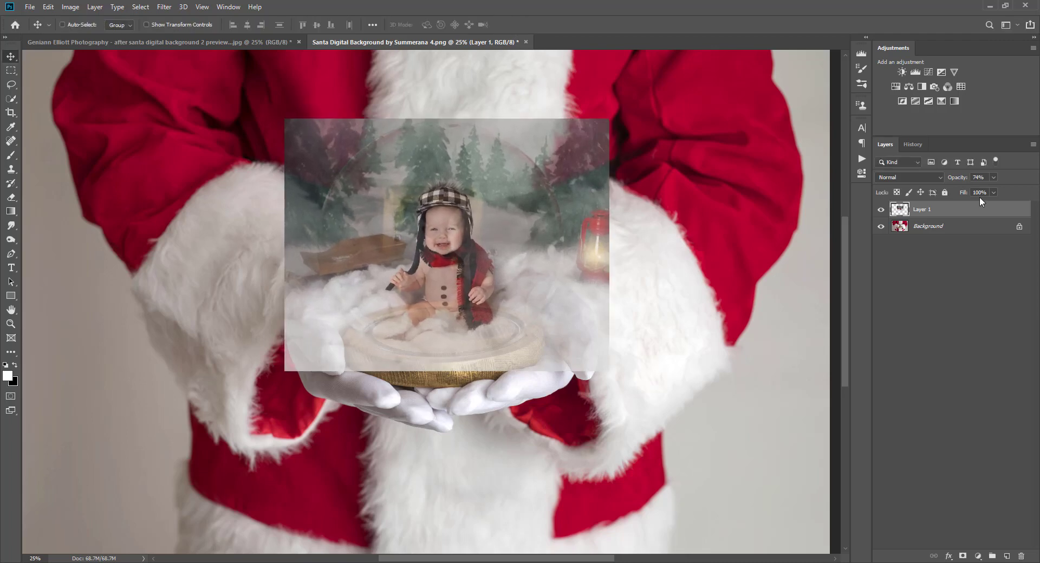
Step: Set the baby layer's opacity to 75% and add a layer mask to it
click(994, 177)
drag(993, 190, 1018, 194)
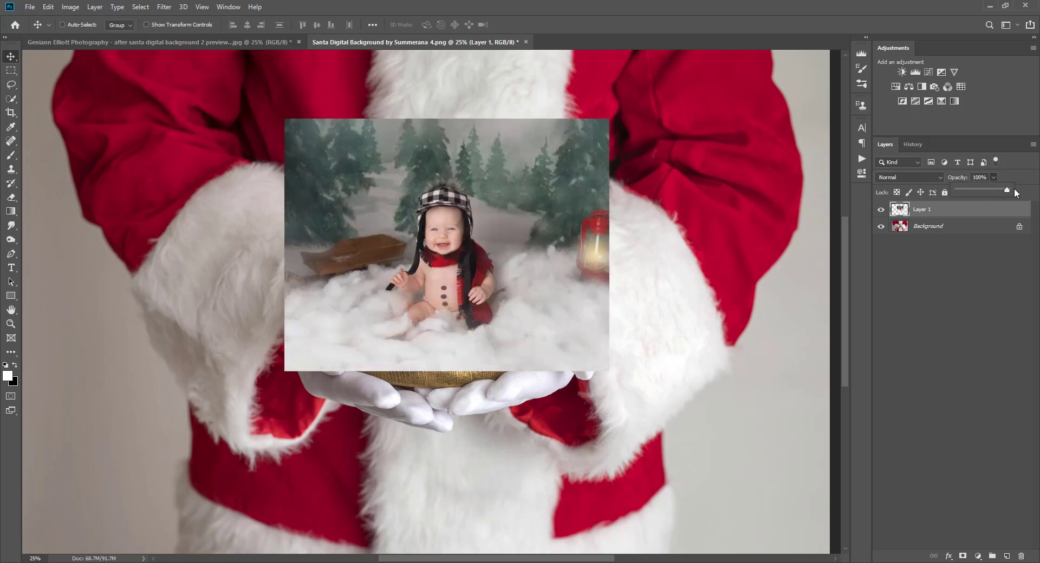
drag(998, 195, 993, 195)
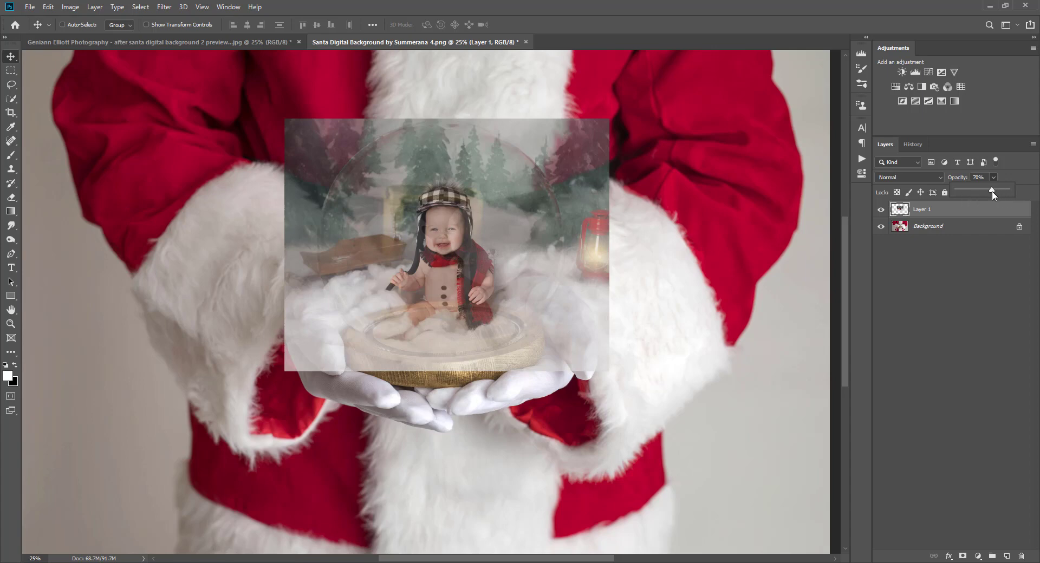
drag(989, 193, 996, 192)
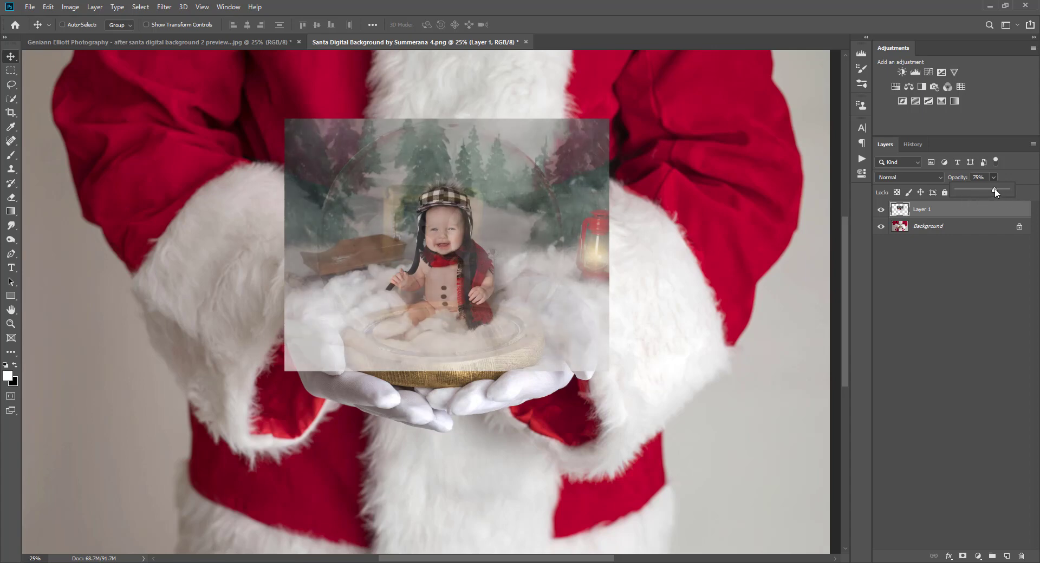
click(954, 274)
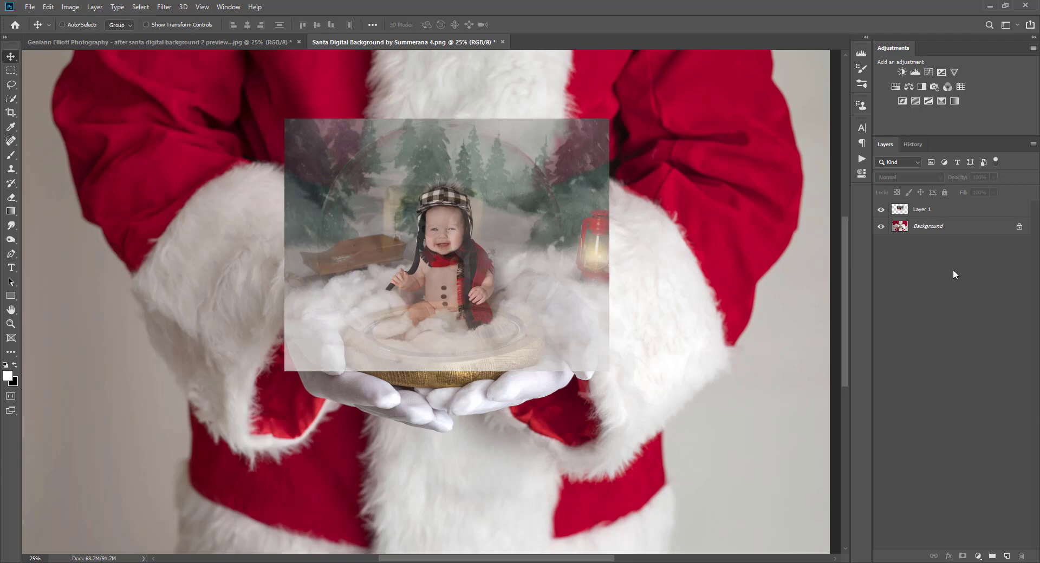
click(940, 212)
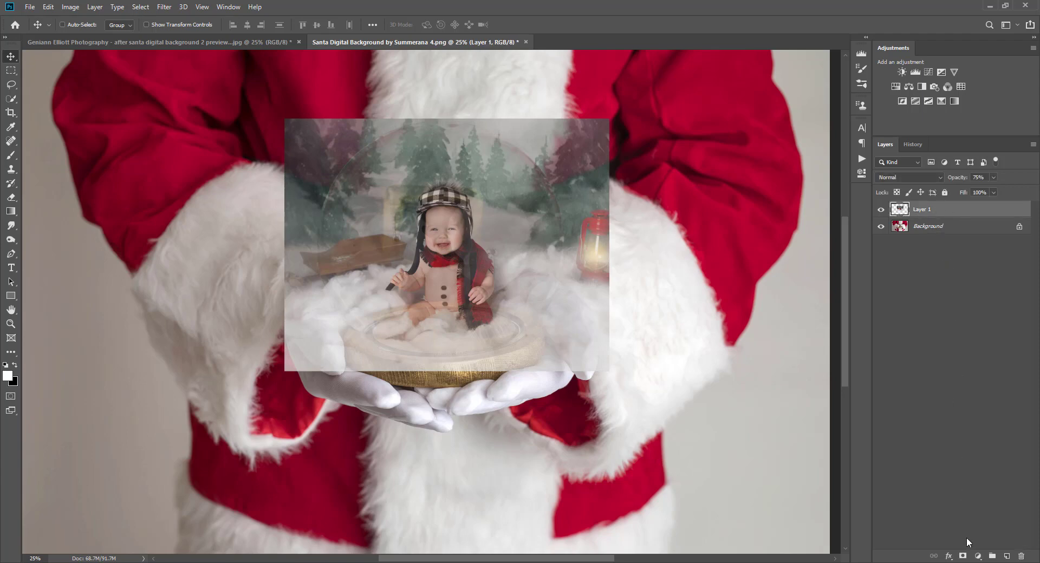
click(962, 557)
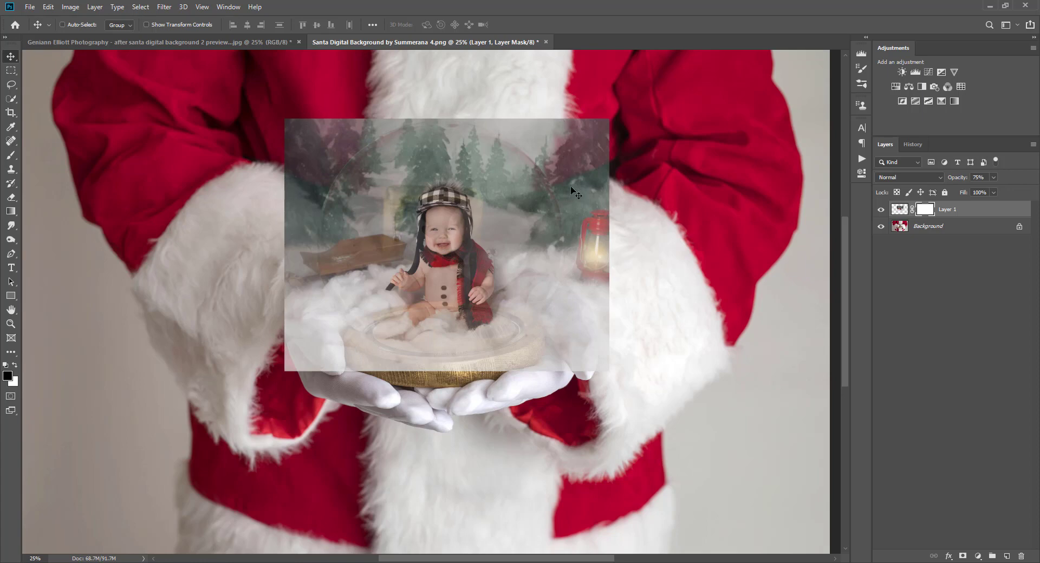
Step: Paint black on the mask with a size 175 brush to hide the photo outside the globe's sides and over its gold base
click(12, 156)
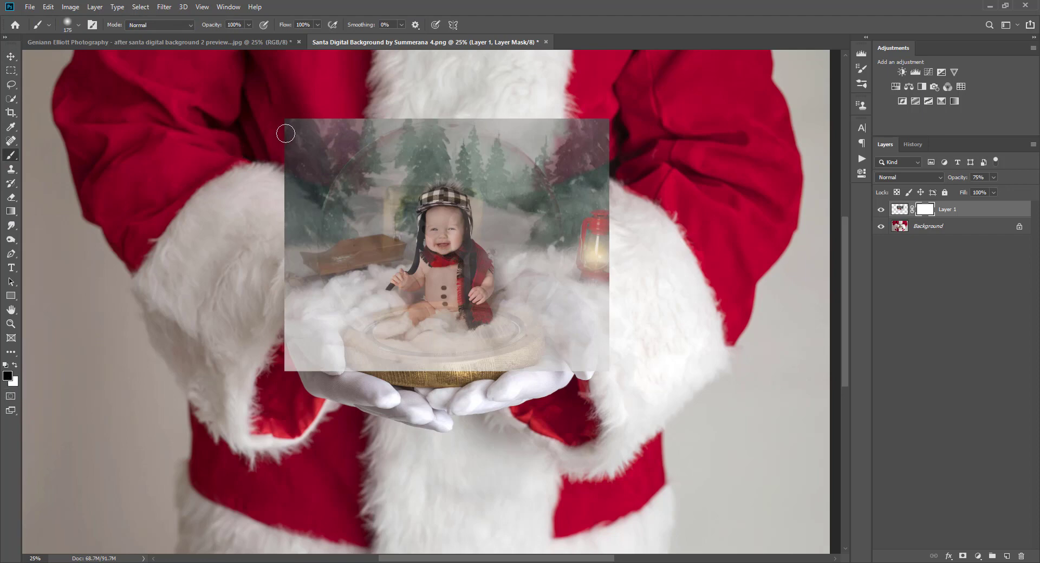
key(bracketright)
key(bracketright)
key(bracketright)
key(bracketright)
mouse_move(284, 122)
mouse_down()
mouse_move(299, 149)
mouse_move(349, 112)
mouse_move(343, 132)
mouse_up()
key(bracketleft)
key(bracketleft)
key(bracketleft)
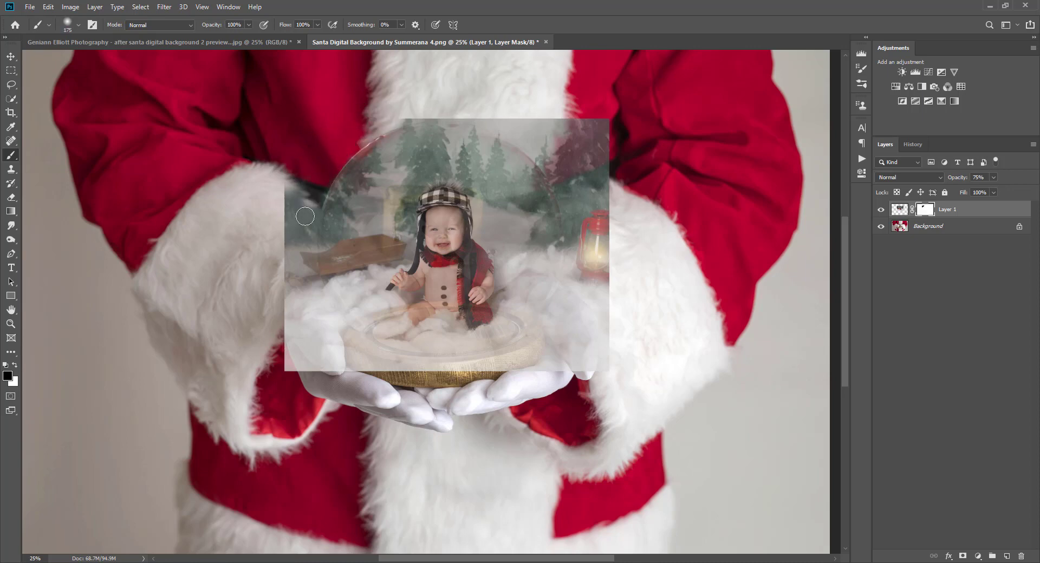
mouse_move(312, 207)
mouse_down()
mouse_move(320, 179)
mouse_move(313, 205)
mouse_move(316, 189)
mouse_move(293, 165)
mouse_move(282, 177)
mouse_move(287, 315)
mouse_move(304, 272)
mouse_move(309, 207)
mouse_move(313, 286)
mouse_move(346, 342)
mouse_move(305, 291)
mouse_move(275, 308)
mouse_move(291, 328)
mouse_move(287, 353)
mouse_move(371, 377)
mouse_move(345, 338)
mouse_move(413, 367)
mouse_move(451, 367)
mouse_move(377, 371)
mouse_move(463, 372)
mouse_move(453, 367)
mouse_move(526, 352)
mouse_move(540, 334)
mouse_move(508, 358)
mouse_move(535, 364)
mouse_move(505, 370)
mouse_move(603, 376)
mouse_move(605, 109)
mouse_move(603, 141)
mouse_move(582, 112)
mouse_up()
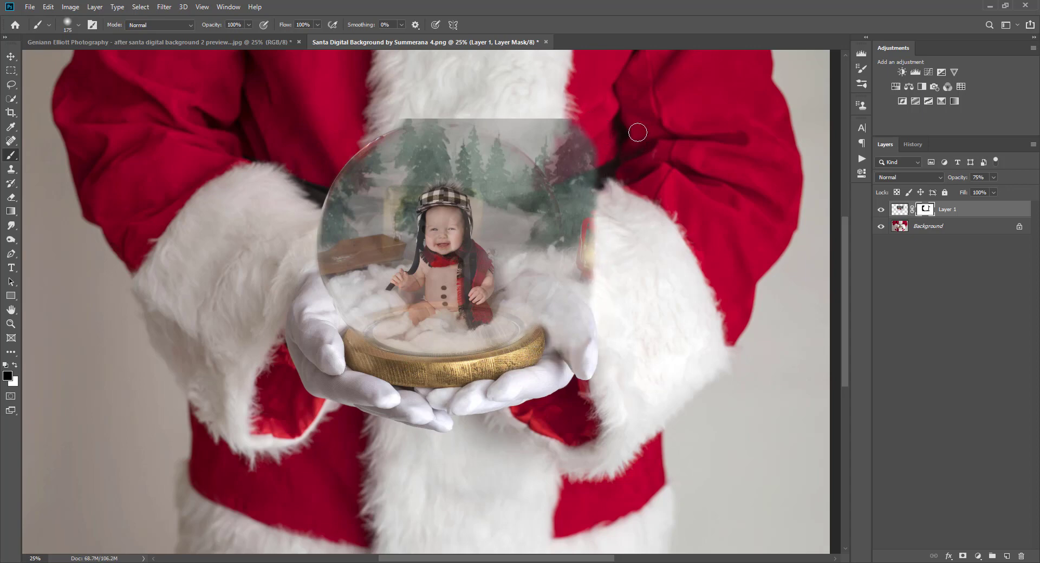
mouse_move(636, 132)
mouse_down()
mouse_move(556, 120)
mouse_move(575, 127)
mouse_move(615, 191)
mouse_move(585, 184)
mouse_up()
Step: Test white on the mask near the globe's upper right, and paint the remaining photo around the globe's outer edge away with black
click(15, 365)
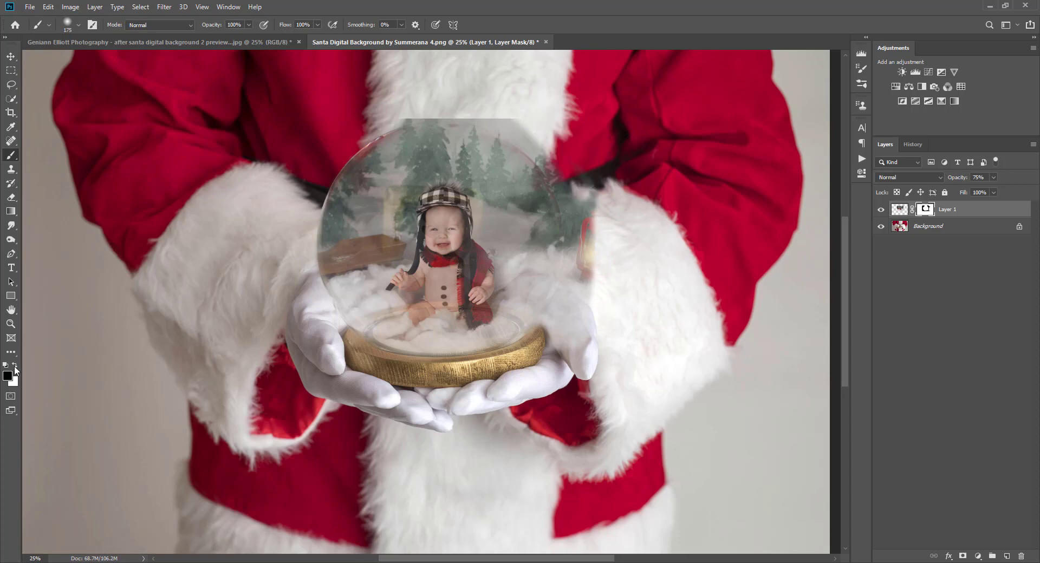
drag(524, 111, 544, 133)
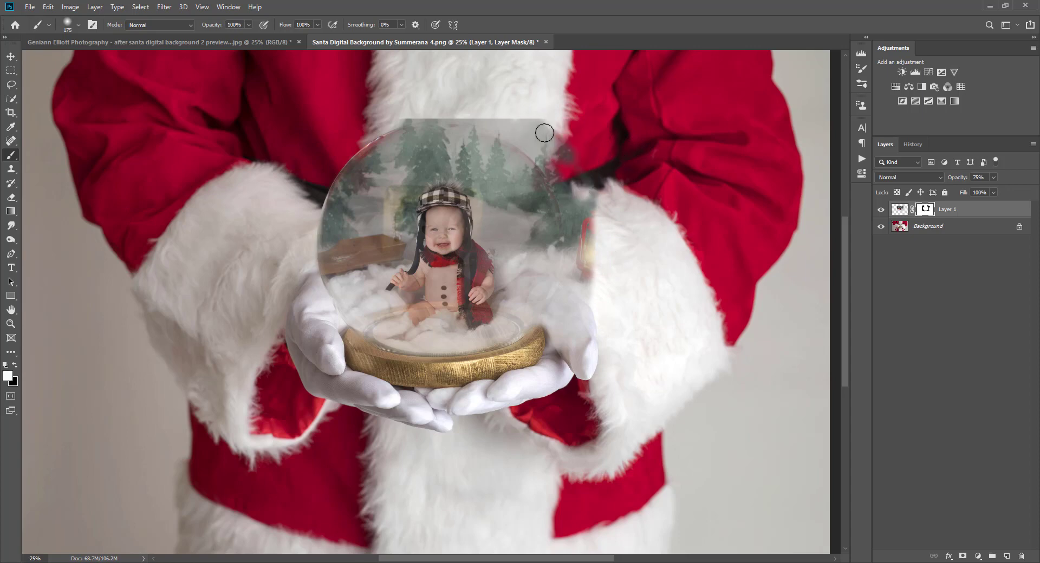
click(14, 365)
mouse_move(372, 126)
mouse_down()
mouse_move(519, 124)
mouse_move(426, 112)
mouse_move(473, 114)
mouse_move(548, 147)
mouse_move(480, 117)
mouse_move(535, 153)
mouse_move(564, 195)
mouse_move(522, 133)
mouse_move(566, 157)
mouse_move(586, 149)
mouse_move(575, 130)
mouse_move(591, 246)
mouse_move(564, 199)
mouse_move(568, 261)
mouse_move(541, 335)
mouse_move(583, 232)
mouse_move(544, 382)
mouse_move(578, 352)
mouse_move(598, 232)
mouse_move(584, 316)
mouse_move(584, 242)
mouse_up()
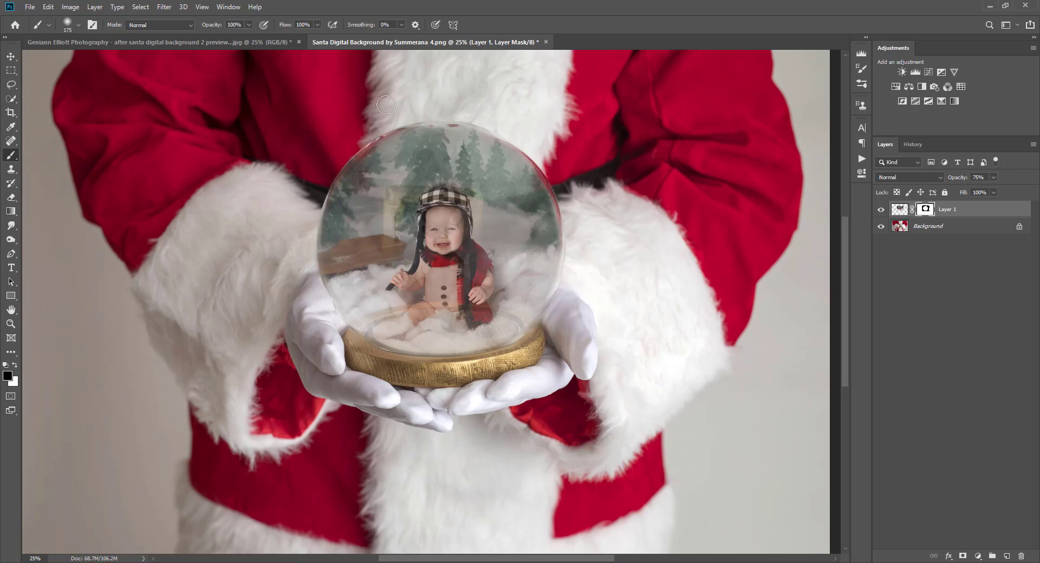
Step: Check the mask with the red overlay and paint over missed areas around the gloves, fur cuff and above the globe
key(backslash)
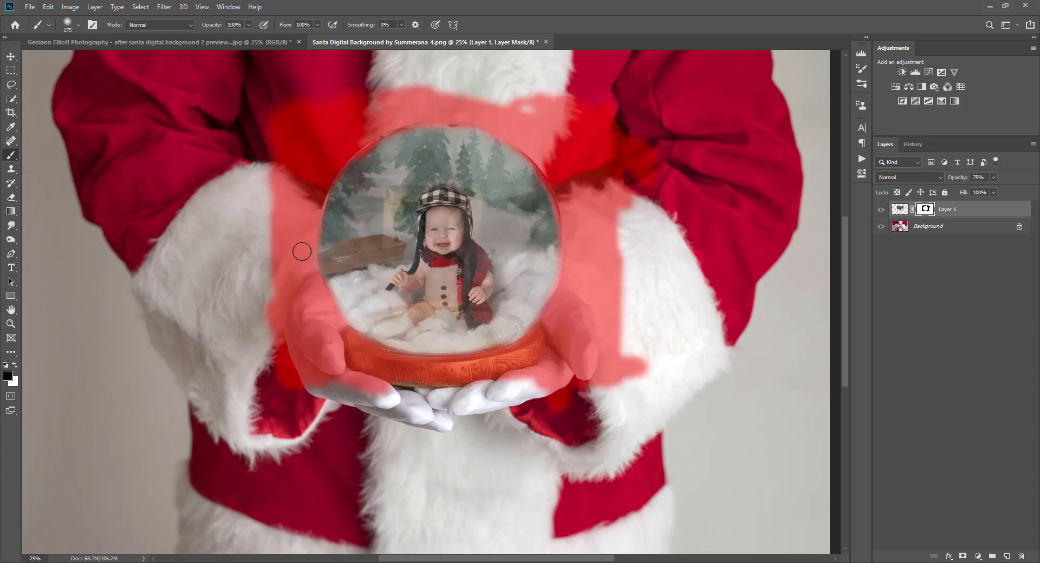
mouse_move(295, 381)
mouse_down()
mouse_move(327, 392)
mouse_move(618, 375)
mouse_move(654, 354)
mouse_move(620, 197)
mouse_move(637, 336)
mouse_up()
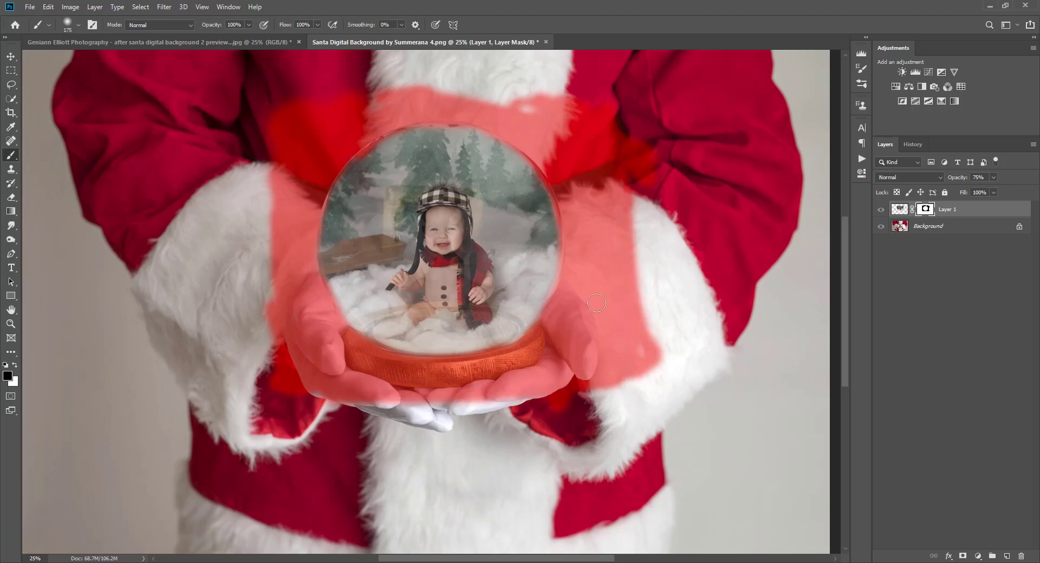
mouse_move(544, 134)
mouse_down()
mouse_move(516, 103)
mouse_move(339, 111)
mouse_move(357, 127)
mouse_up()
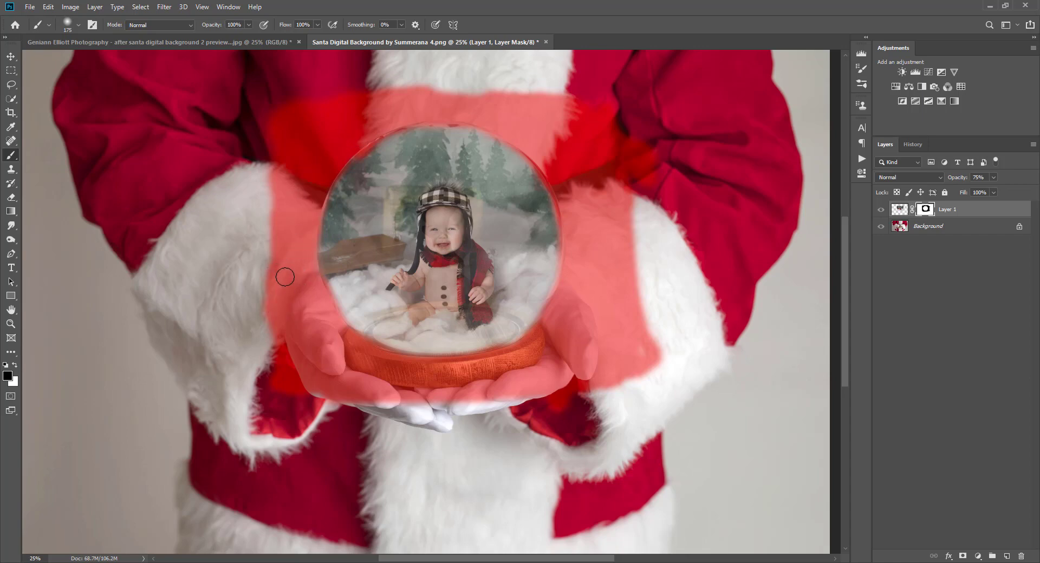
key(backslash)
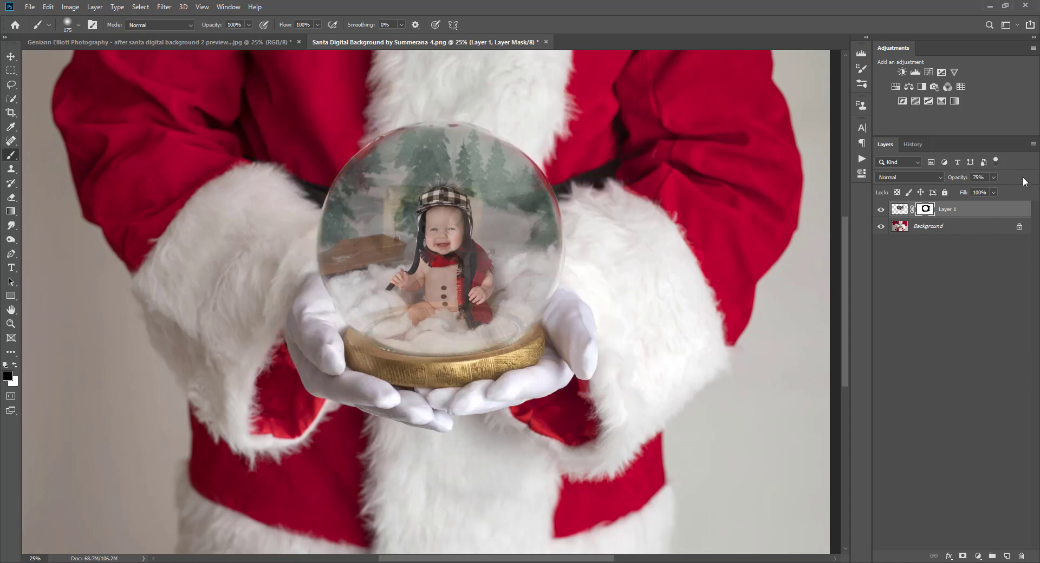
Step: Partly mask the snow over the gold base's rim with a size 100 black brush at 64% opacity, and set the layer's opacity to 100%
mouse_move(994, 177)
mouse_down()
mouse_move(1022, 177)
mouse_move(984, 193)
mouse_up()
click(926, 215)
click(251, 25)
click(321, 5)
key(bracketleft)
key(bracketleft)
mouse_move(365, 329)
mouse_down()
mouse_move(402, 311)
mouse_move(369, 324)
mouse_move(359, 344)
mouse_up()
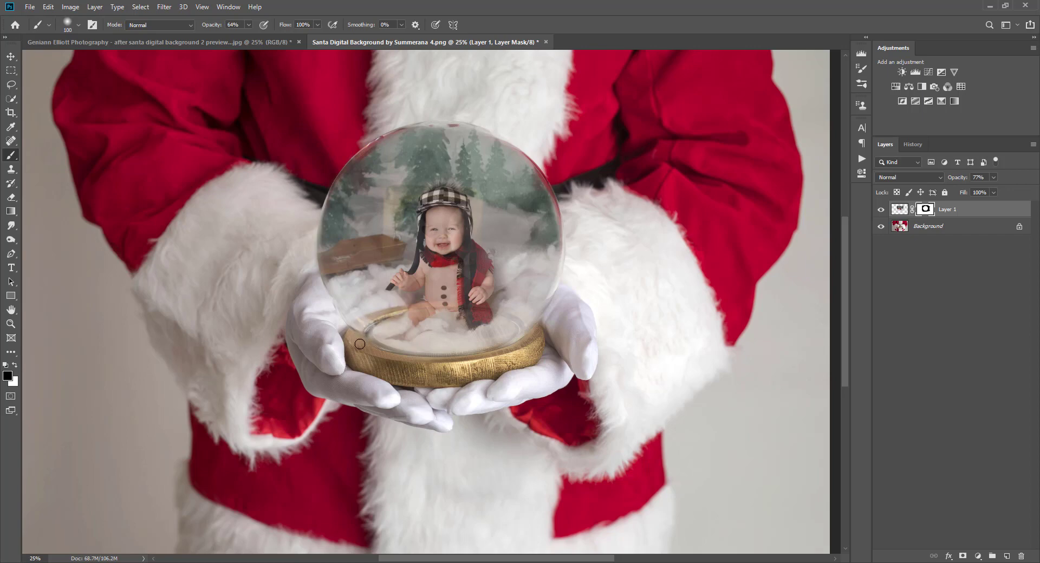
mouse_move(497, 351)
mouse_down()
mouse_move(523, 329)
mouse_move(496, 311)
mouse_move(538, 333)
mouse_move(496, 309)
mouse_up()
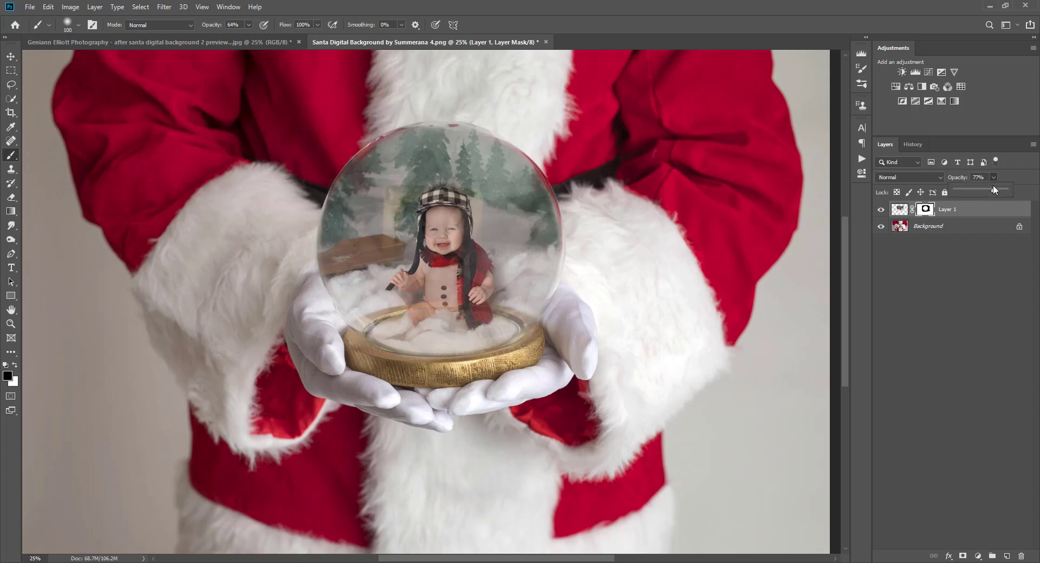
drag(998, 191, 1010, 189)
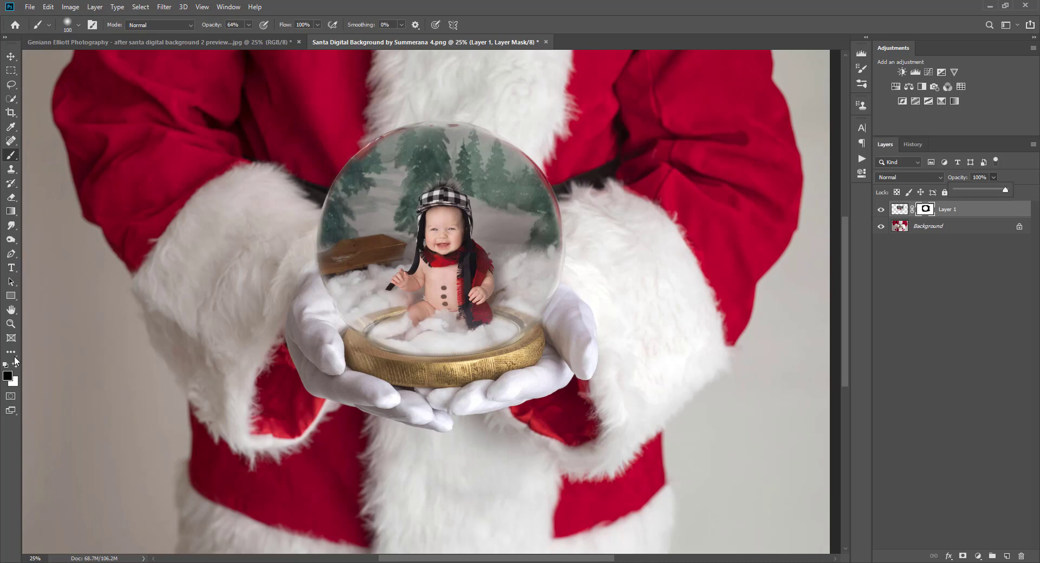
Step: Set up the mask brush with black as the foreground colour, 41% opacity and size 400
key(x)
key(bracketleft)
key(bracketleft)
click(17, 365)
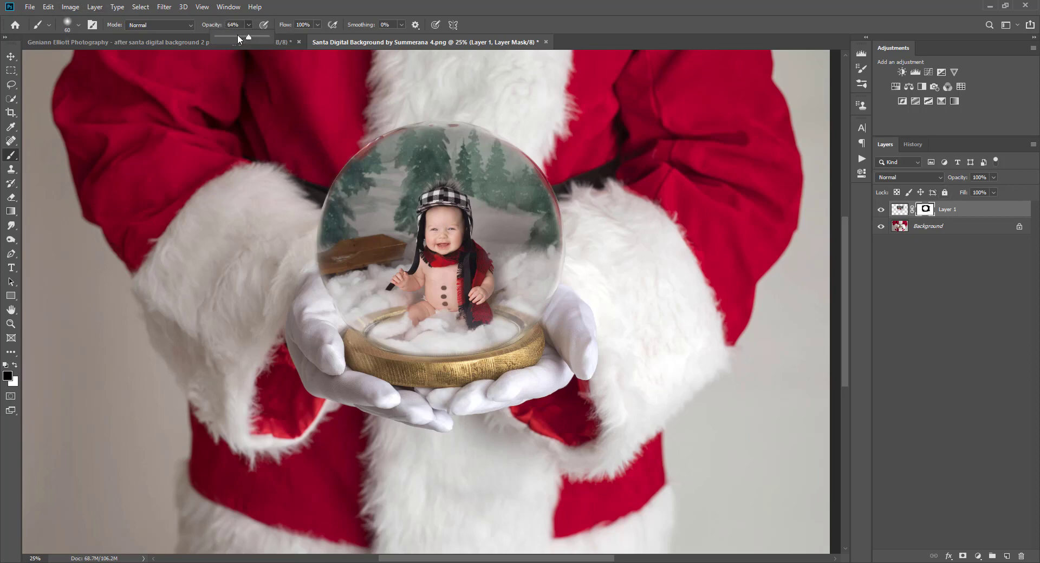
key(Return)
key(bracketright)
key(bracketright)
key(bracketright)
key(bracketright)
key(bracketright)
key(bracketright)
key(bracketright)
key(bracketright)
key(bracketright)
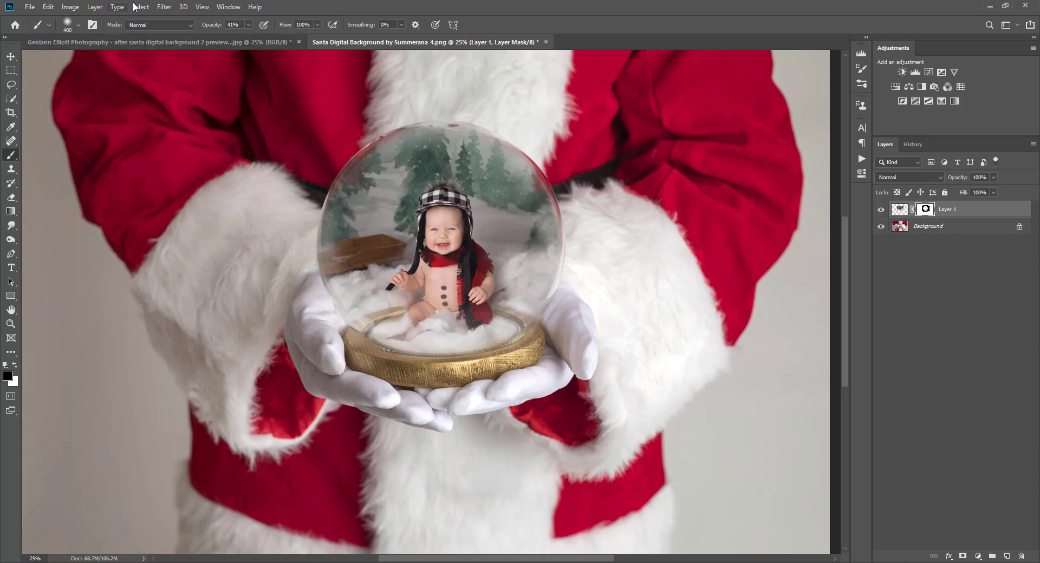
Step: Lightly fade the photo near the globe's edges on its mask with a size 800 black brush at 29% opacity
click(248, 25)
drag(243, 37, 242, 37)
key(bracketright)
key(bracketright)
key(bracketright)
key(bracketright)
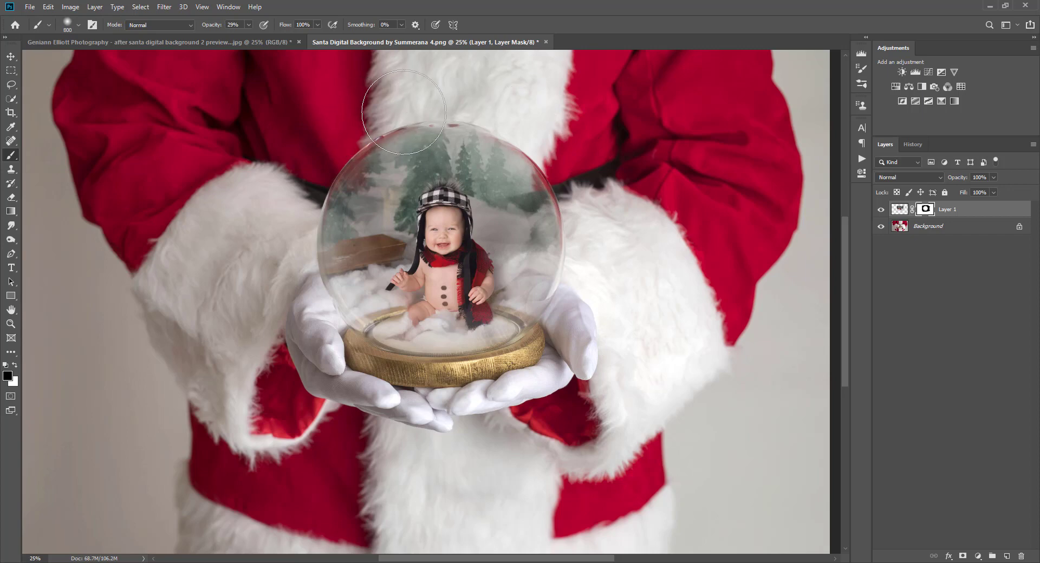
Step: Paint the baby back in on the mask with a size 200 white brush at 100% opacity, and select the photo layer's image
click(15, 366)
click(933, 217)
key(bracketleft)
key(bracketleft)
key(bracketleft)
key(bracketleft)
key(bracketleft)
key(bracketleft)
key(bracketleft)
key(bracketleft)
key(bracketleft)
click(438, 293)
click(884, 213)
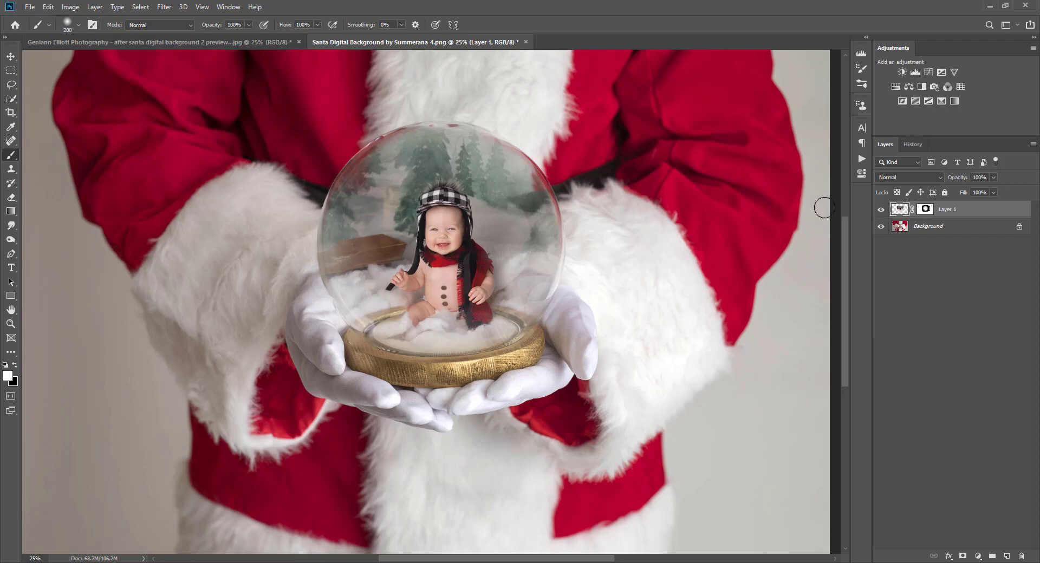
Step: Add a Levels adjustment clipped to the baby photo, with the black input at 8 and the white input at 233
click(914, 73)
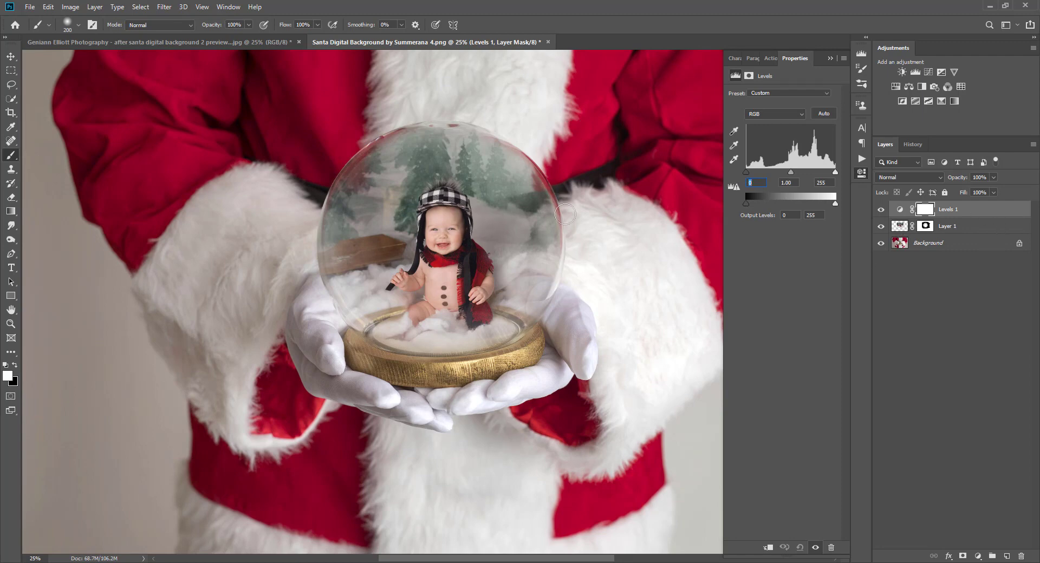
right_click(991, 213)
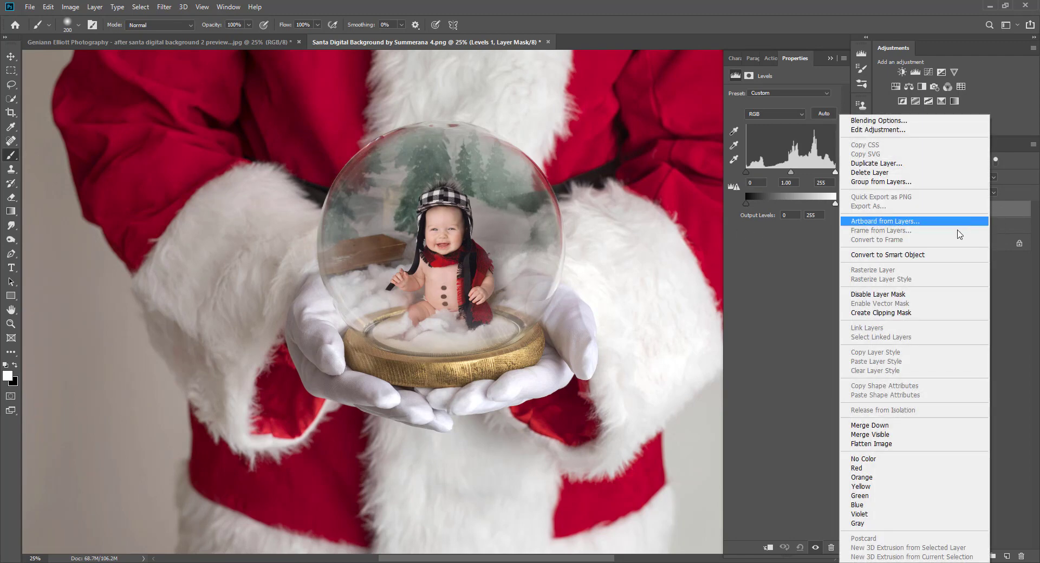
click(889, 313)
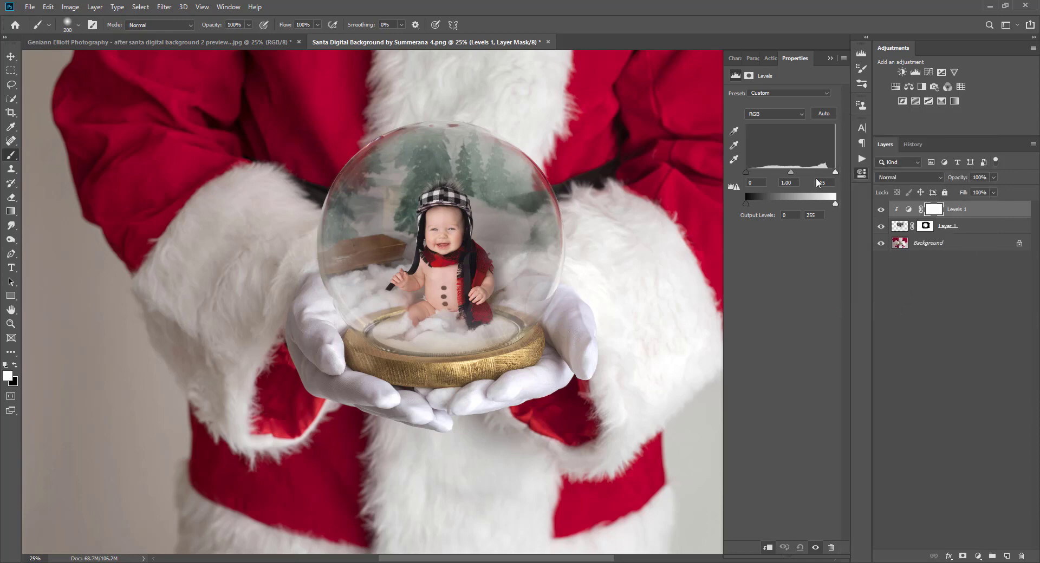
drag(747, 172, 750, 173)
drag(836, 173, 829, 175)
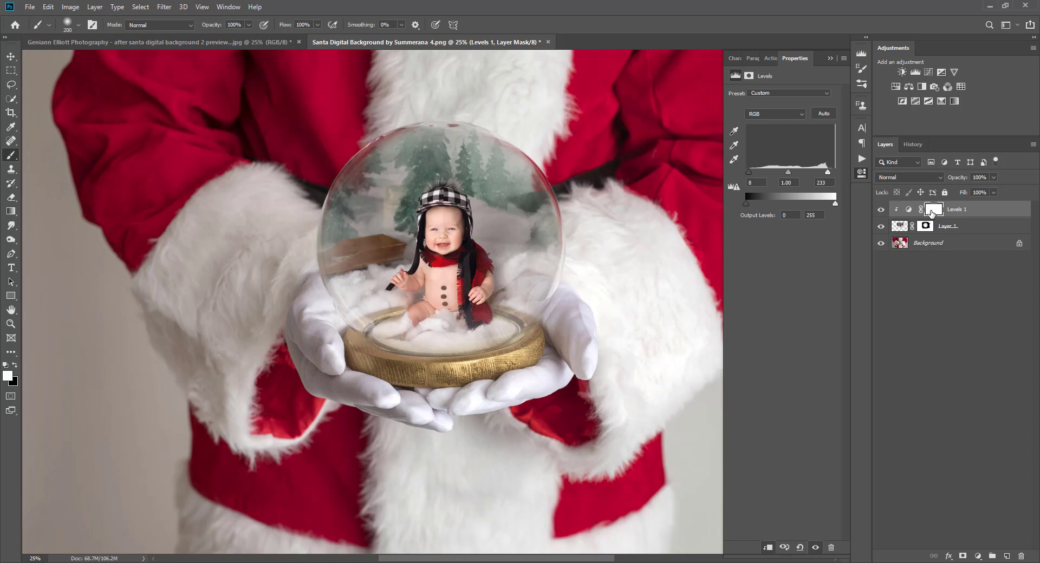
Step: Add a Color Balance adjustment clipped to the baby photo and shift the midtones to +10 blue
click(909, 87)
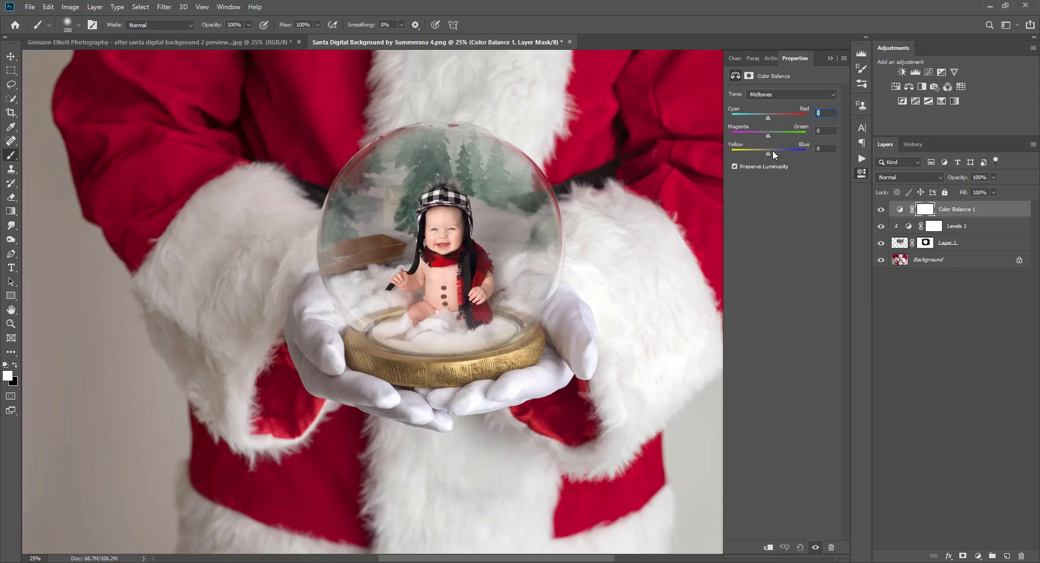
right_click(996, 211)
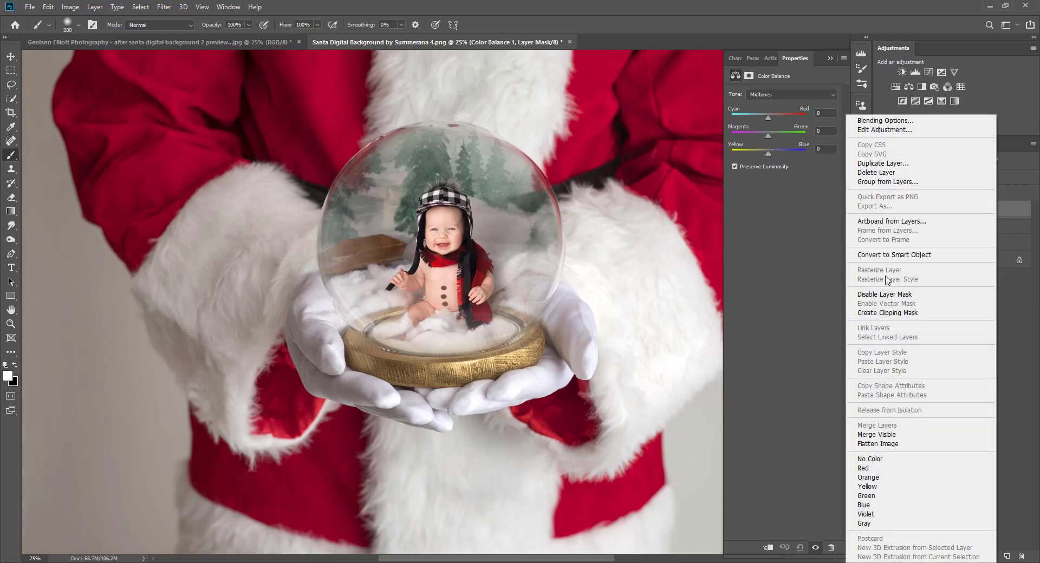
click(884, 313)
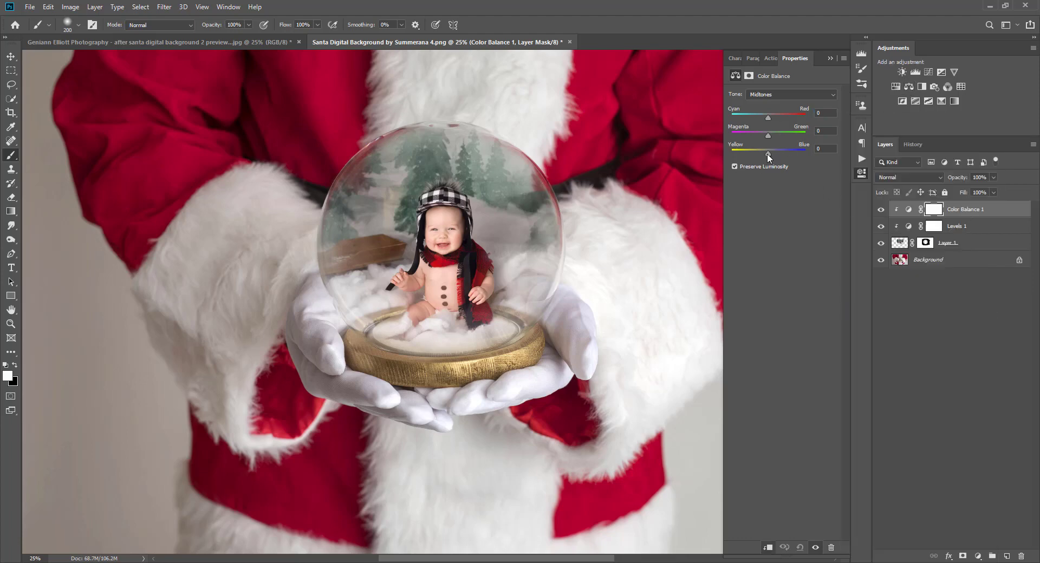
drag(767, 154, 773, 155)
Step: Paint the baby's body out of the Color Balance mask with a size 400 black brush, and reselect the adjustment
click(933, 209)
click(14, 365)
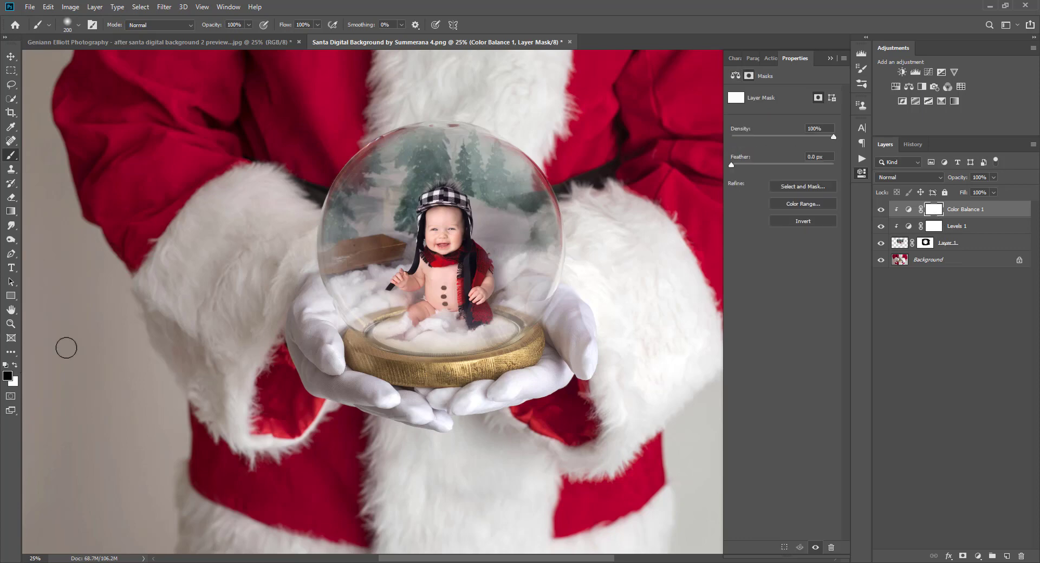
key(bracketright)
key(bracketright)
key(bracketright)
key(bracketright)
drag(425, 290, 446, 295)
click(908, 210)
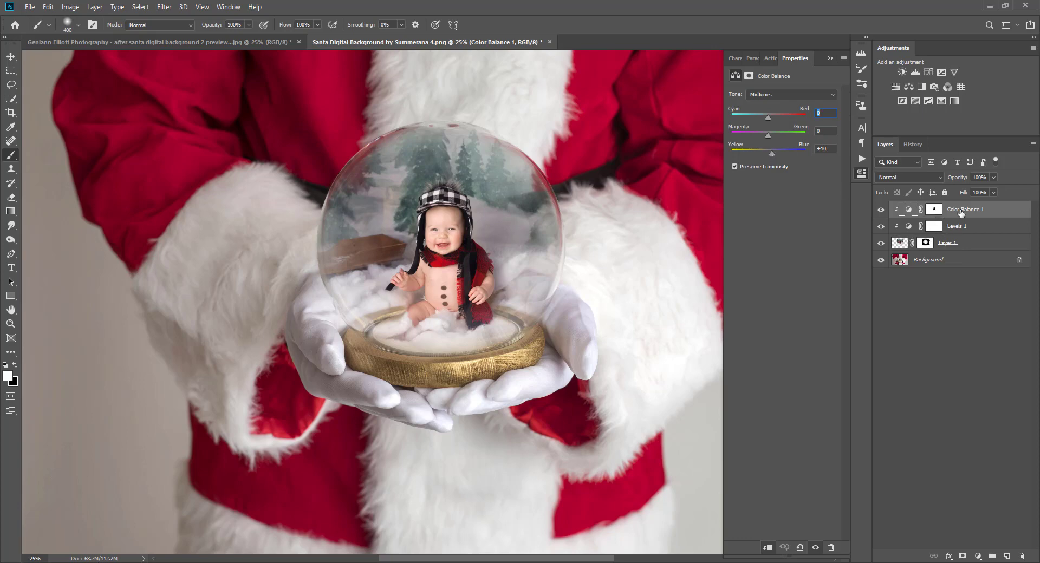
click(832, 60)
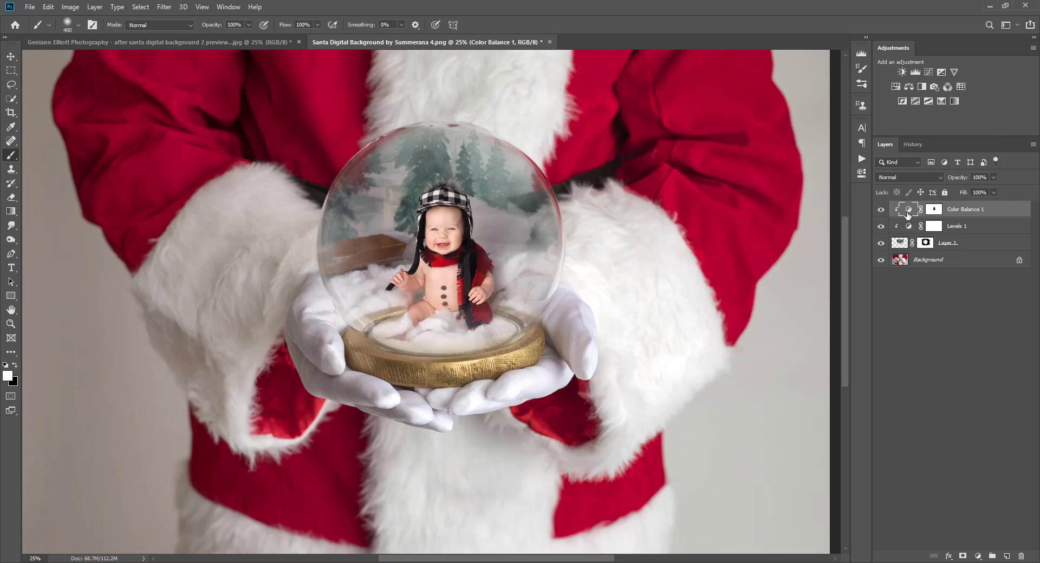
Step: Add a Brightness/Contrast adjustment clipped to the baby photo and set its contrast to 10
click(902, 72)
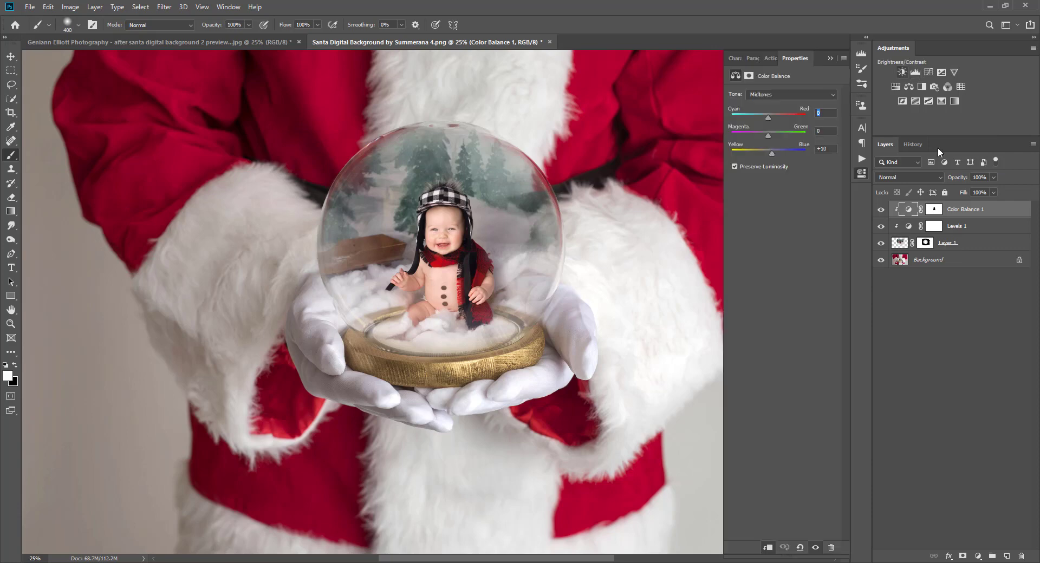
right_click(972, 213)
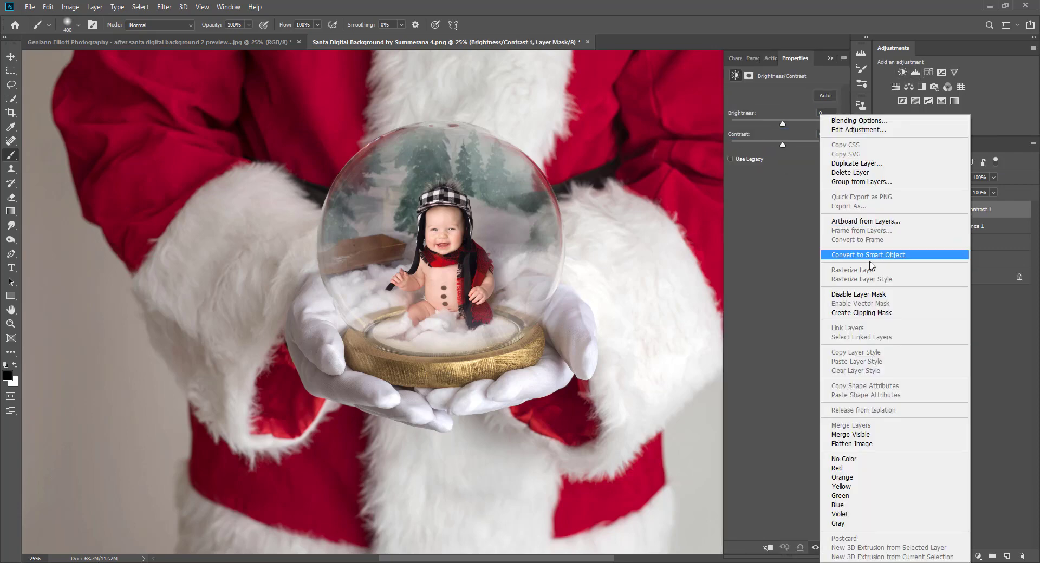
click(860, 313)
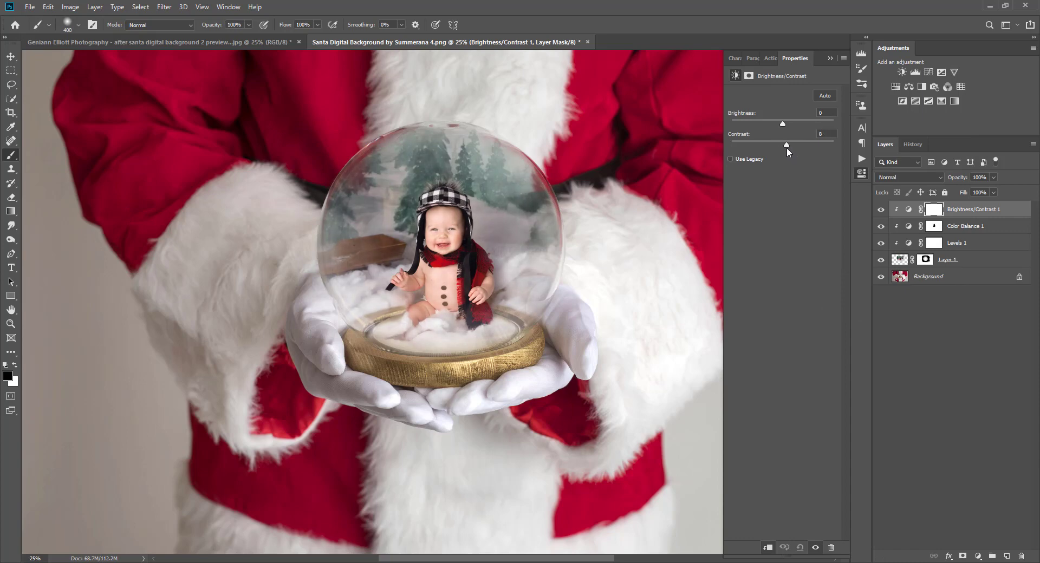
click(959, 209)
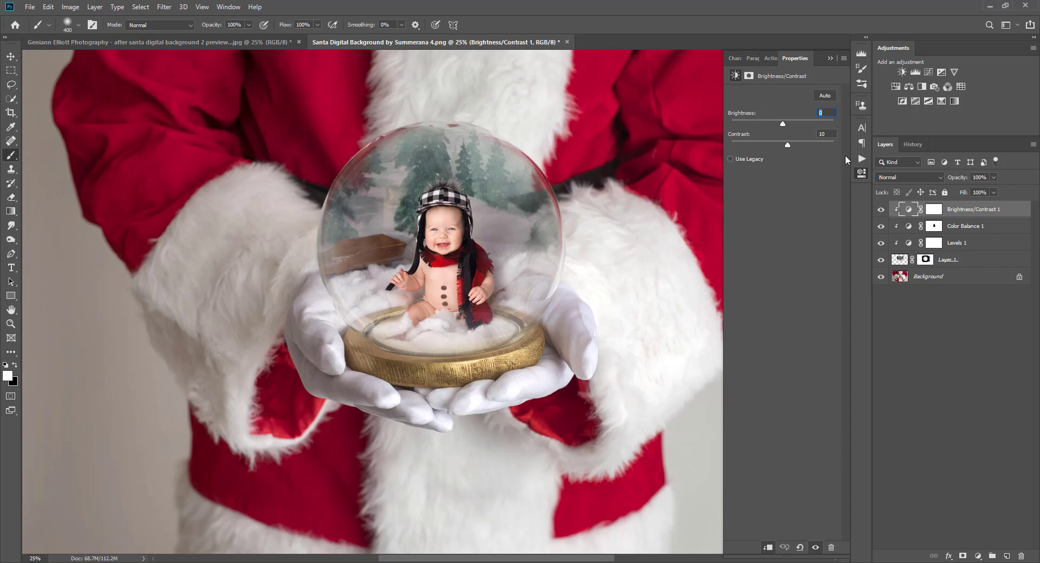
Step: Run the Winter Haze action from the Snow Overlay collection and clip its layer to the baby photo
click(861, 159)
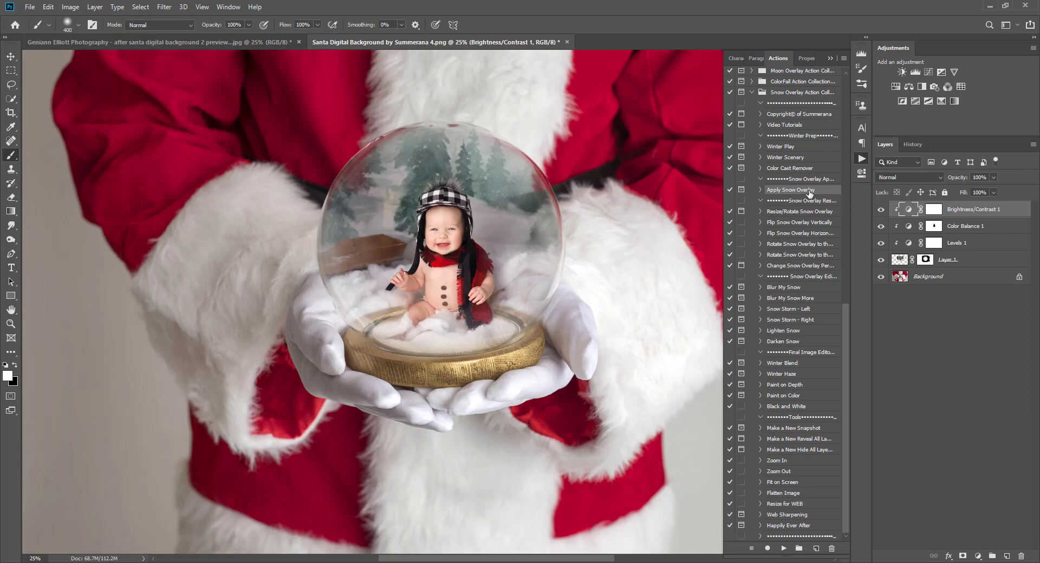
click(10, 56)
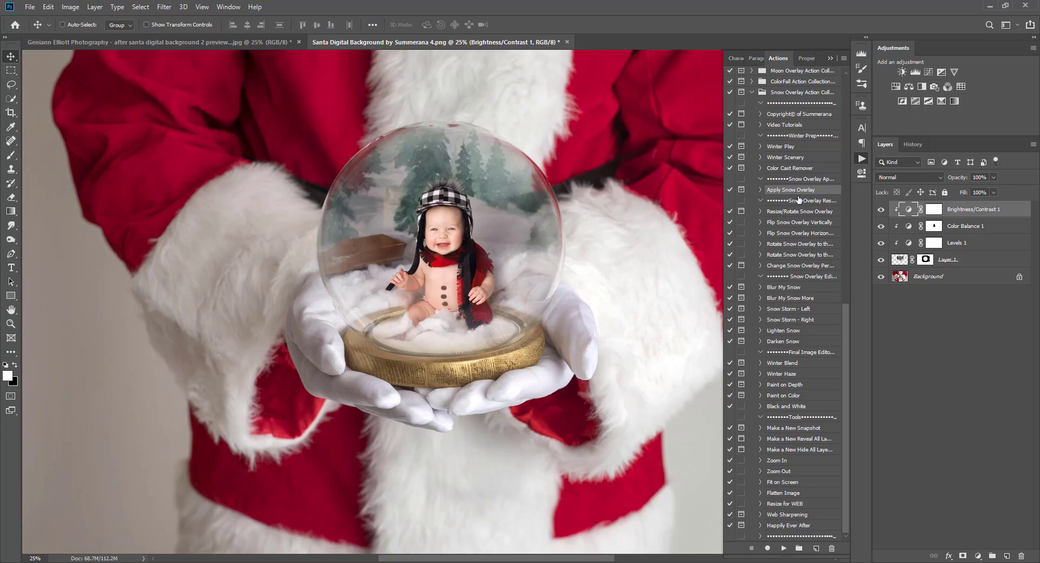
click(786, 374)
click(784, 548)
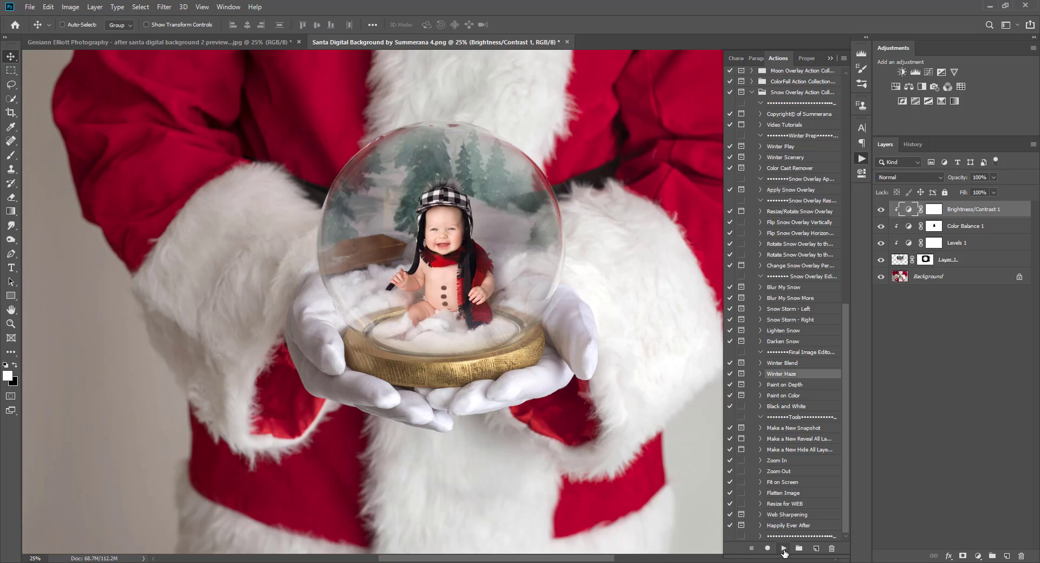
click(550, 247)
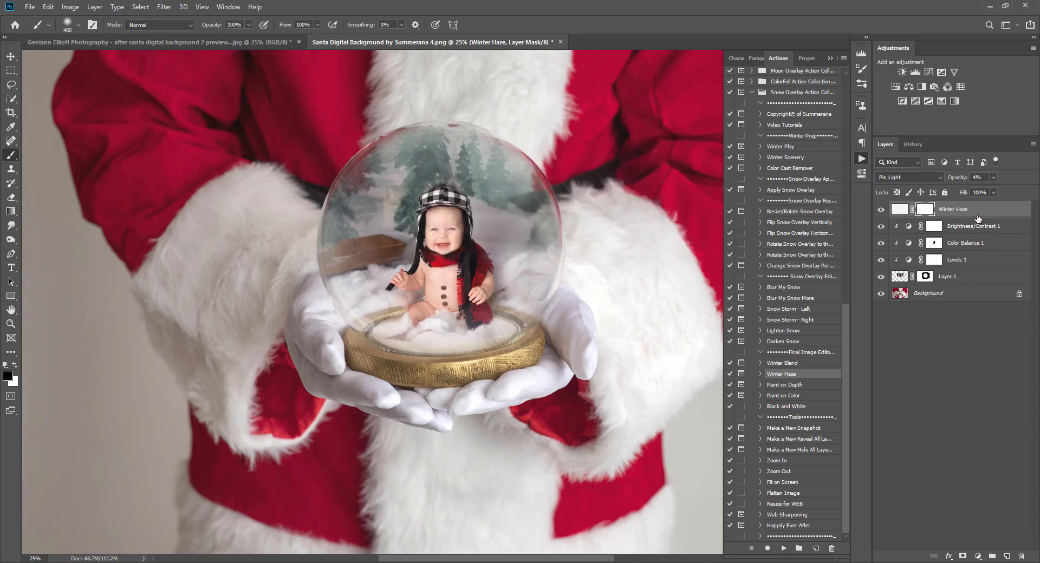
right_click(1009, 214)
click(921, 313)
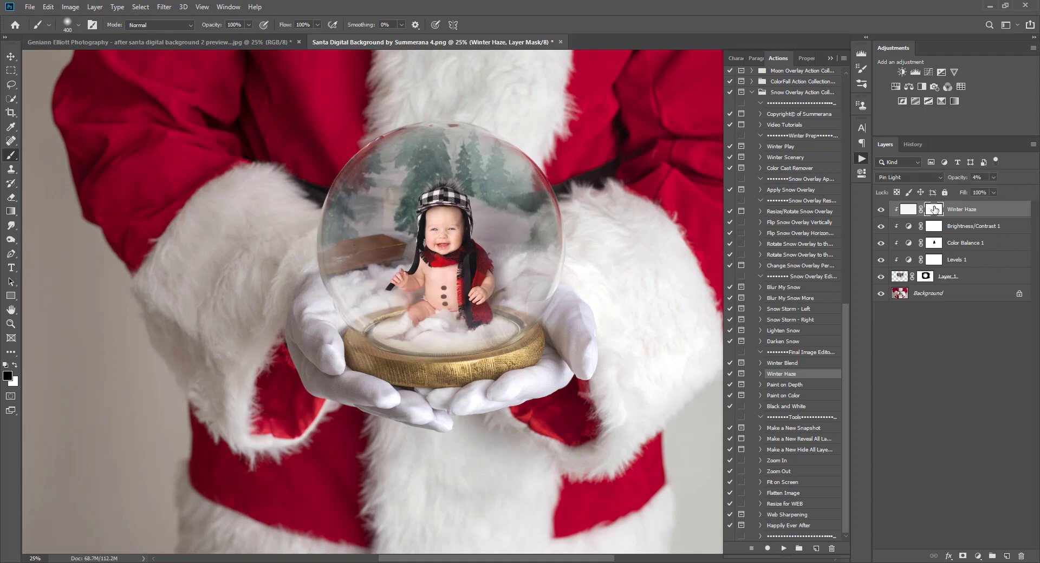
Step: Invert the Winter Haze mask and paint the haze into the globe's upper part with a size 600 white brush
key(ctrl+i)
click(15, 365)
key(])
key(])
mouse_move(559, 220)
mouse_down()
mouse_move(523, 159)
mouse_move(435, 139)
mouse_move(379, 161)
mouse_move(358, 228)
mouse_up()
Step: Raise the Winter Haze layer's opacity to 13% and select its mask
click(994, 177)
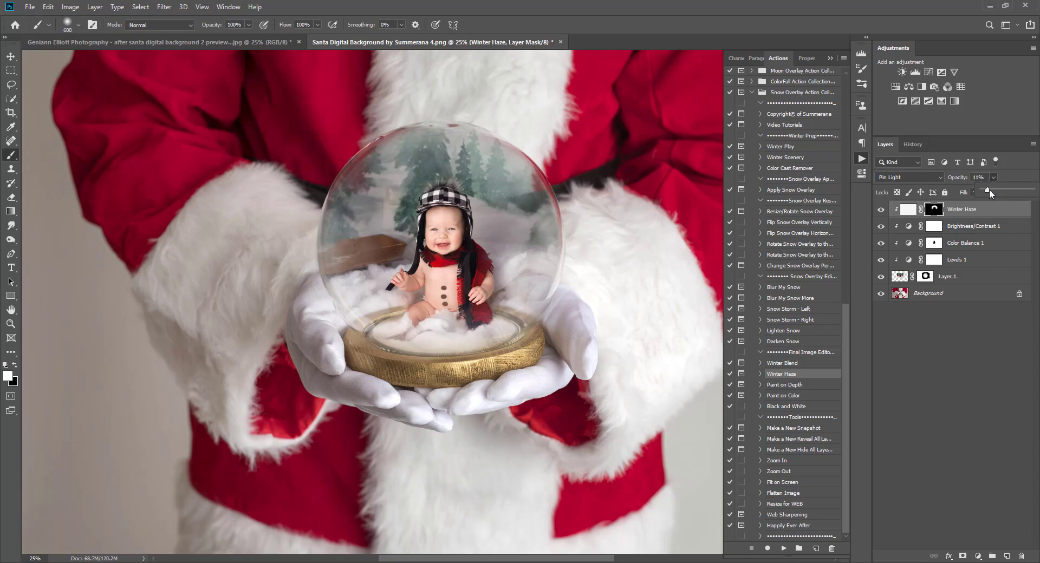
drag(982, 191, 989, 191)
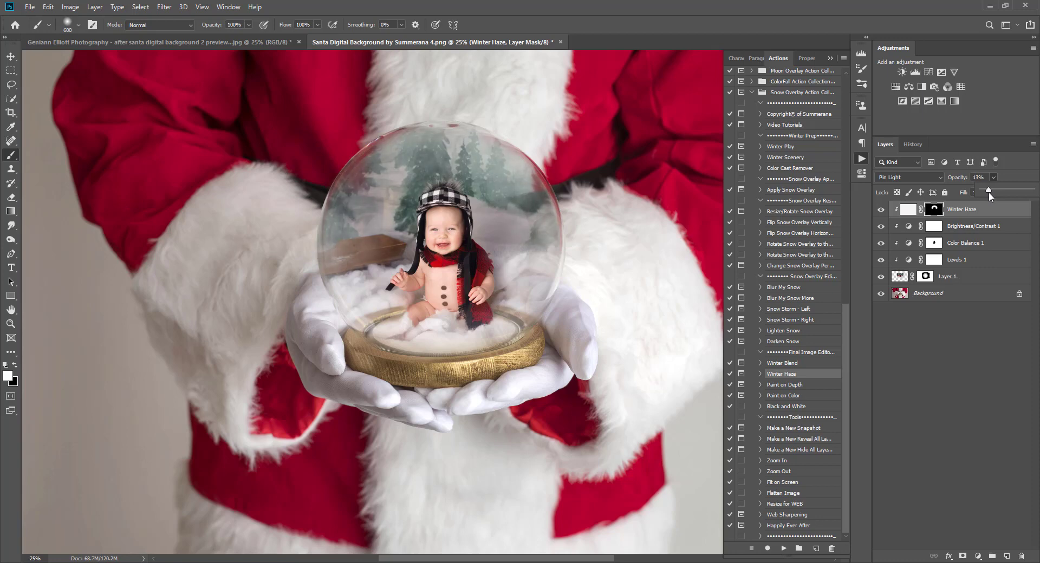
click(939, 213)
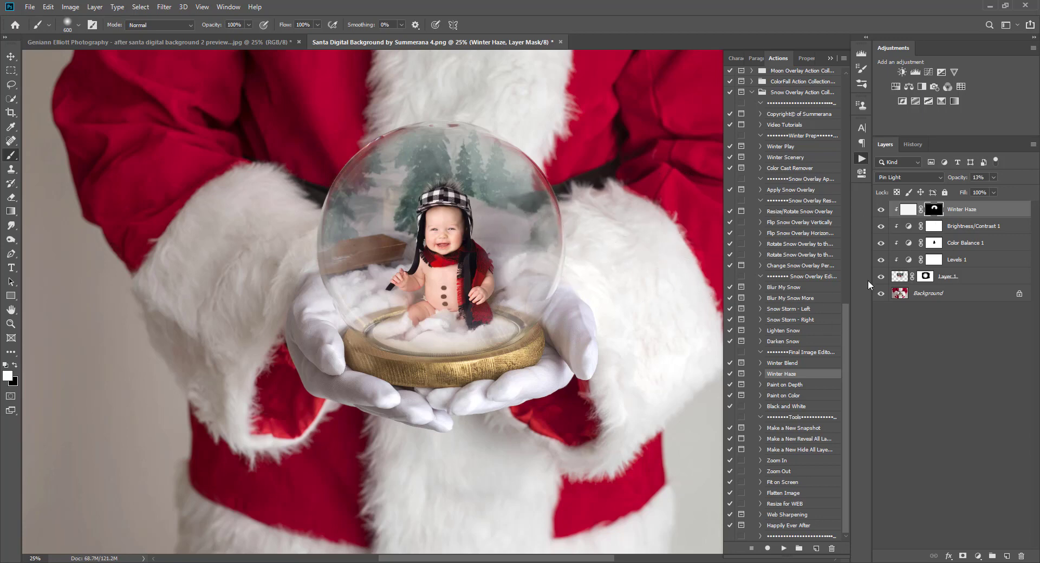
Step: Run the Apply Snow Overlay action and place the Snow Overlay 15 image
click(789, 190)
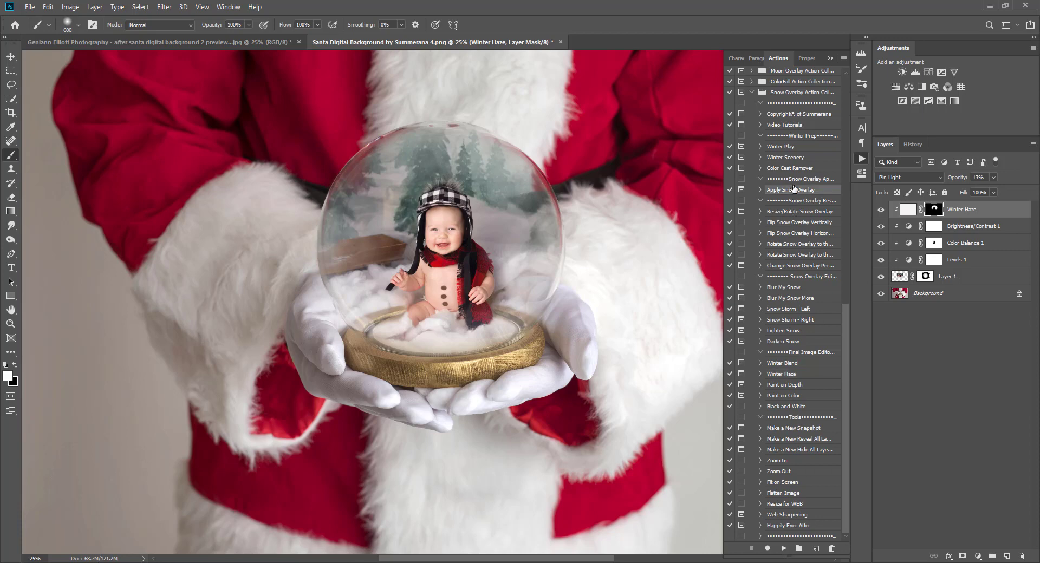
click(784, 549)
click(499, 221)
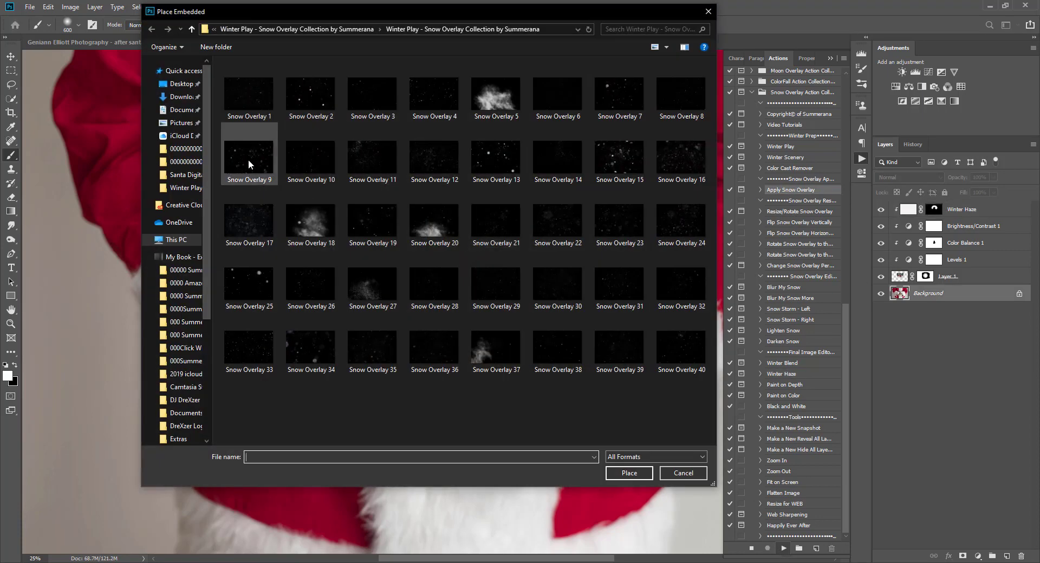
click(248, 159)
click(335, 116)
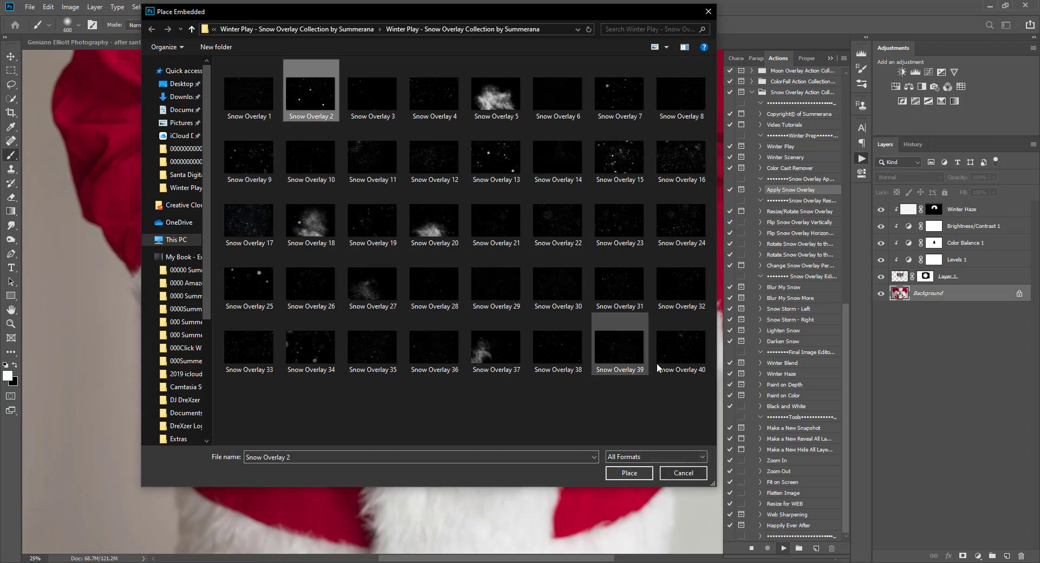
click(625, 167)
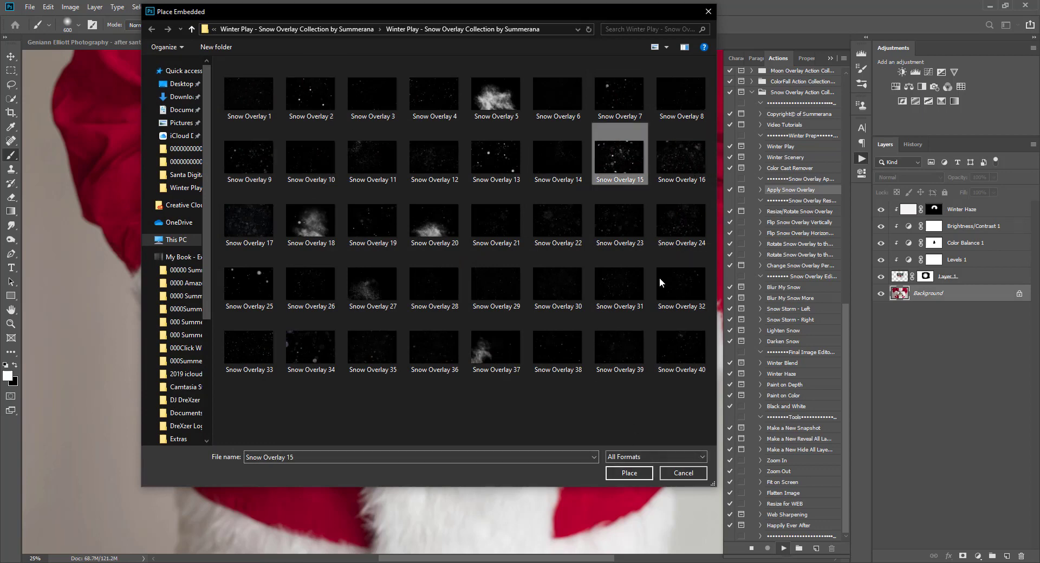
click(629, 472)
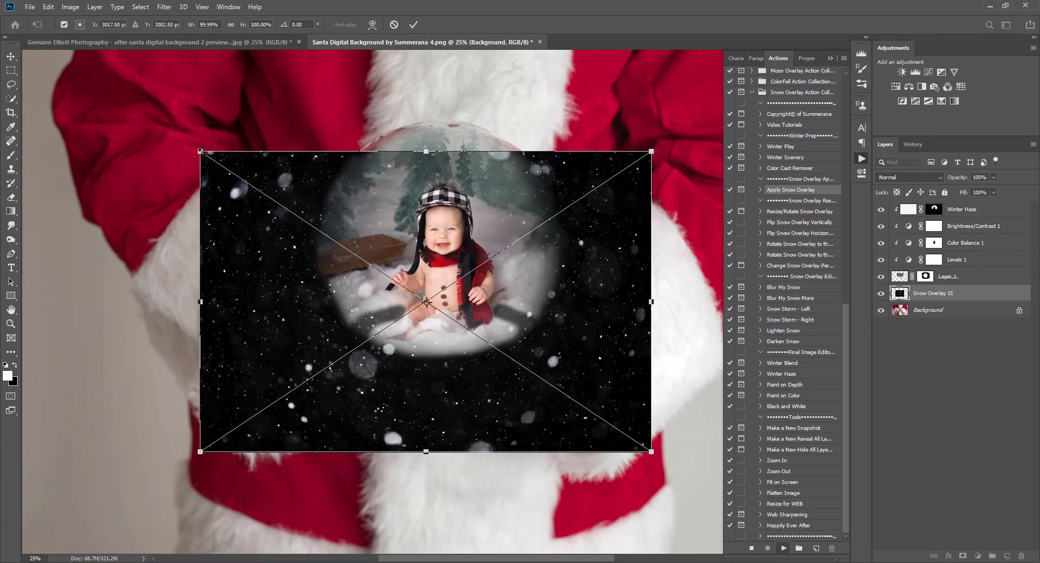
Step: Scale the snow overlay to about 82%, position it over the globe, and finish the overlay action
drag(201, 151, 253, 186)
drag(378, 216, 372, 143)
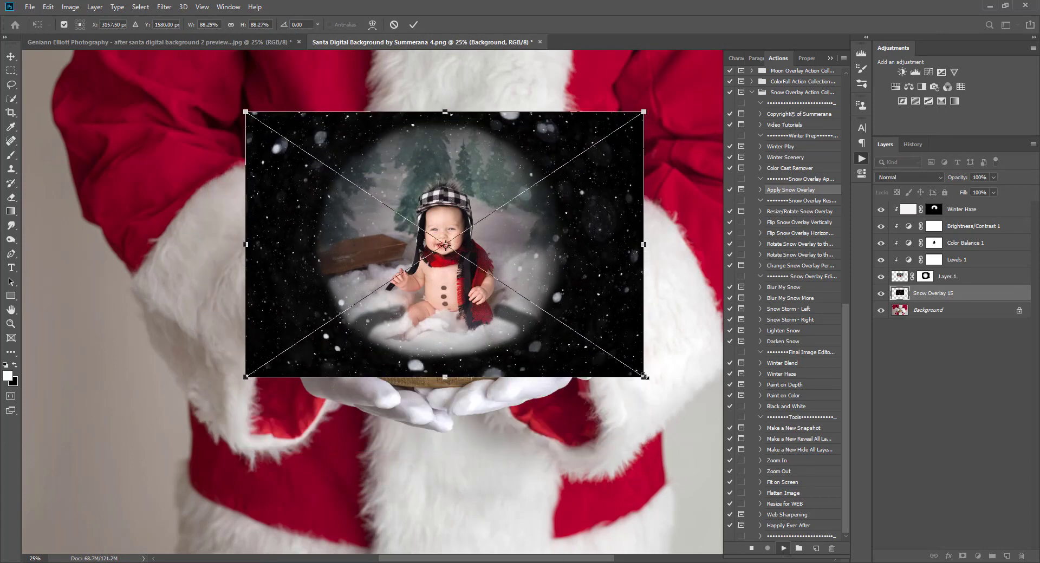
drag(644, 376, 625, 349)
drag(620, 110, 614, 115)
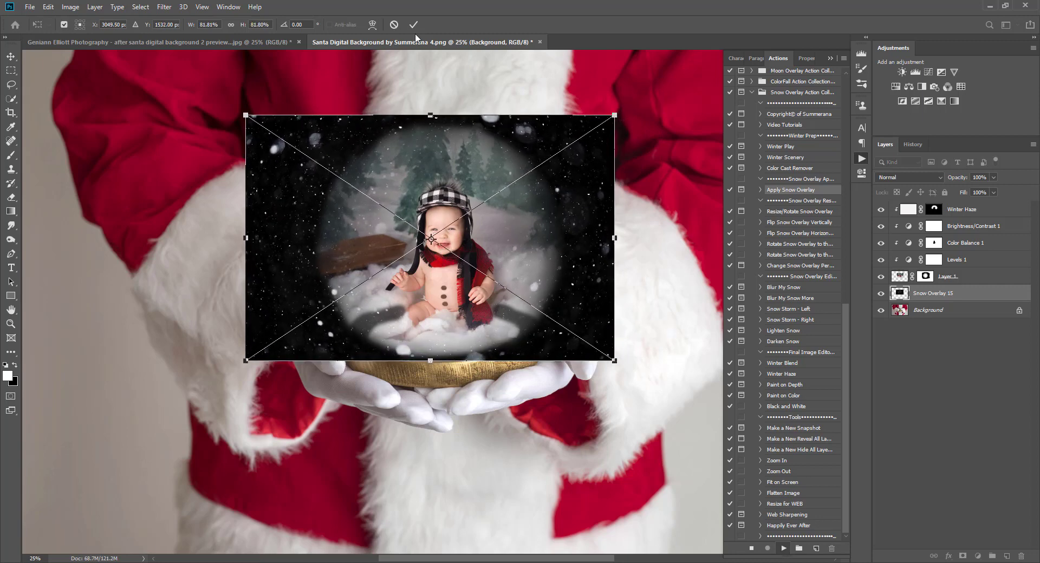
click(414, 26)
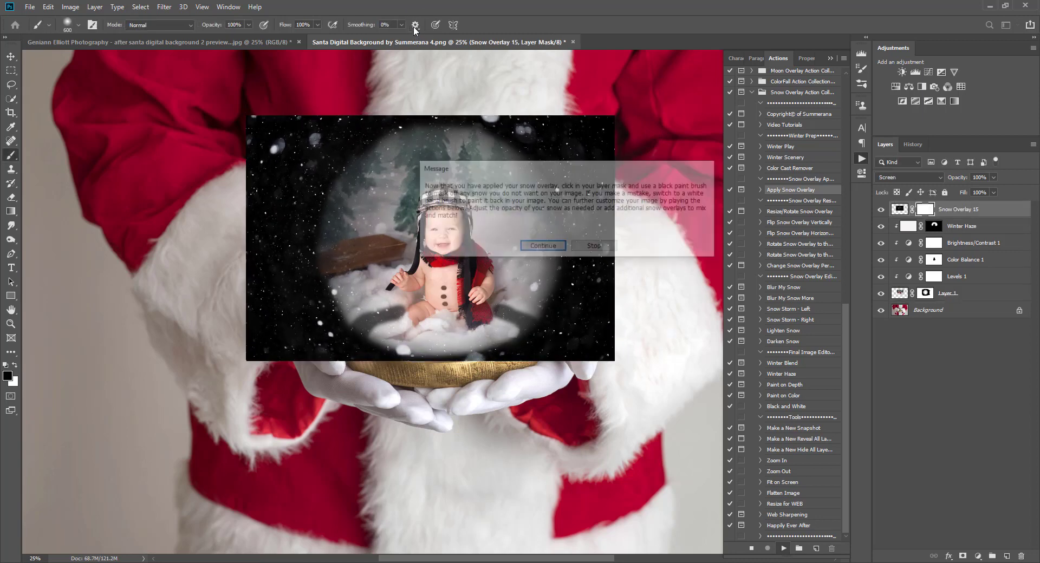
click(545, 248)
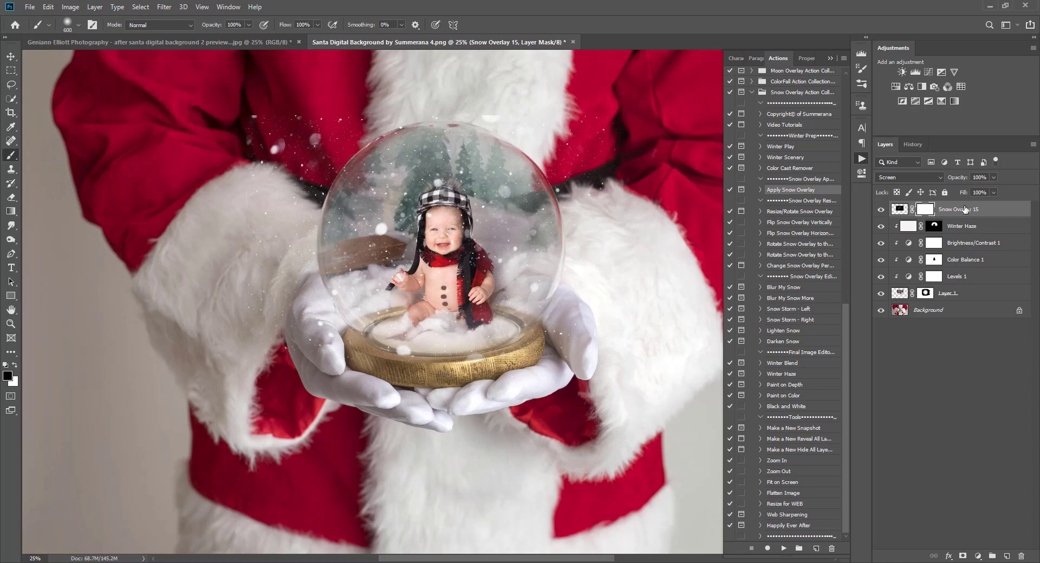
Step: Clip the Snow Overlay 15 layer to the baby photo and reduce the brush size to 500
right_click(999, 214)
click(881, 314)
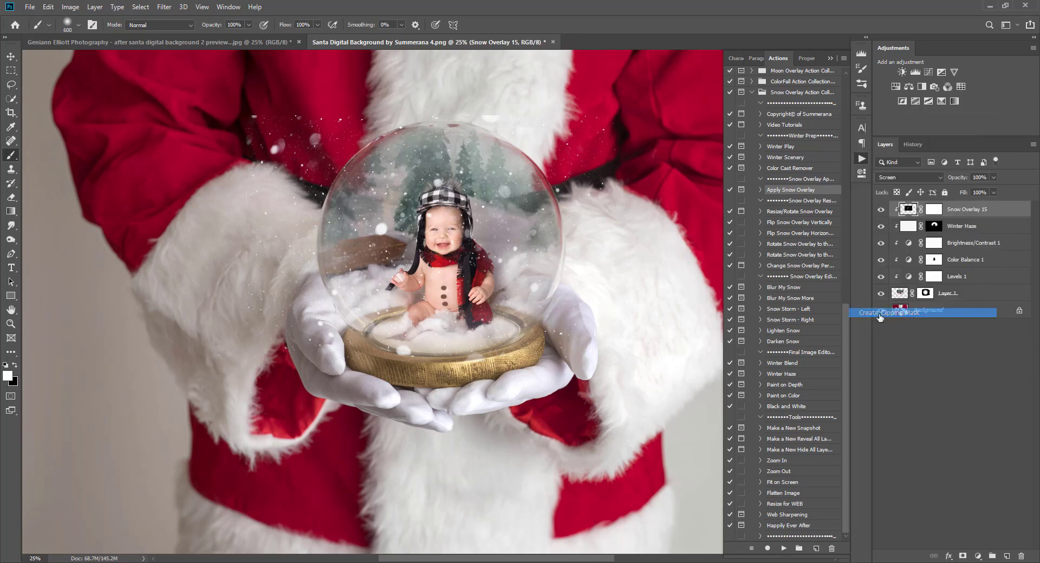
key(bracketleft)
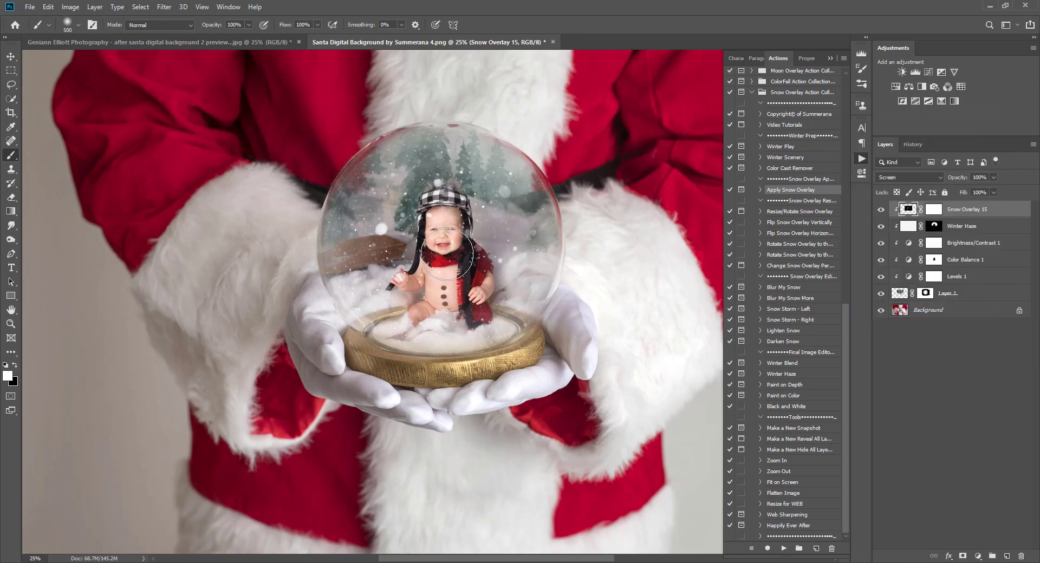
Step: Mask the snow off the baby's face and body on the Snow Overlay 15 layer with a 200 px black brush
key(bracketleft)
key(bracketleft)
key(bracketleft)
click(931, 213)
key(x)
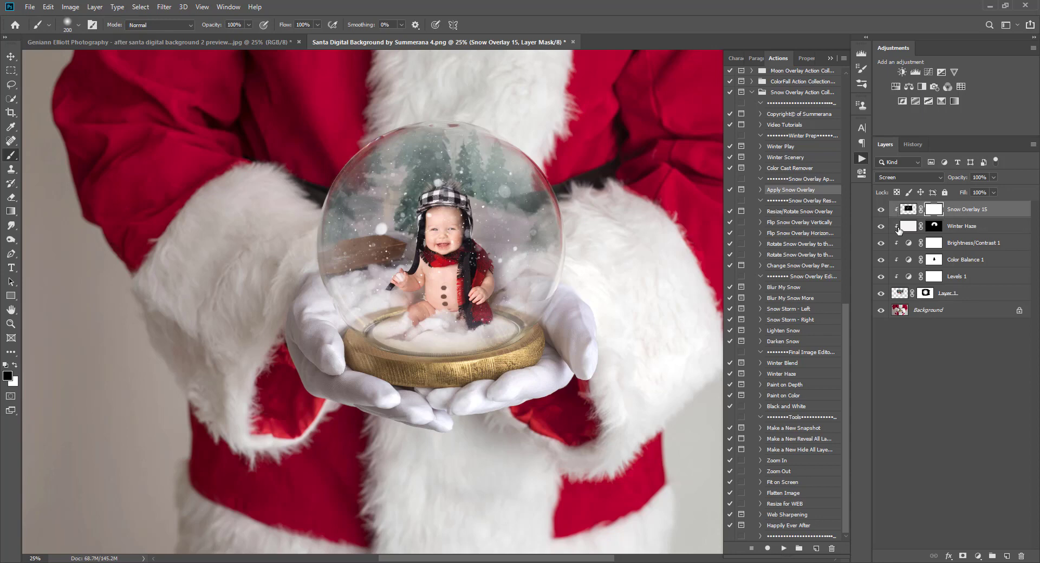
click(881, 294)
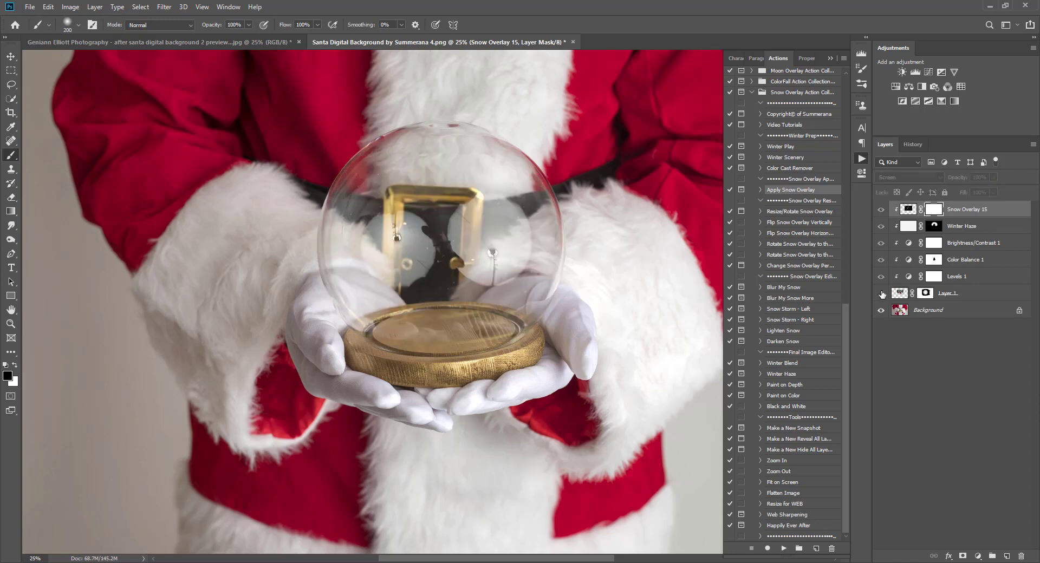
click(881, 293)
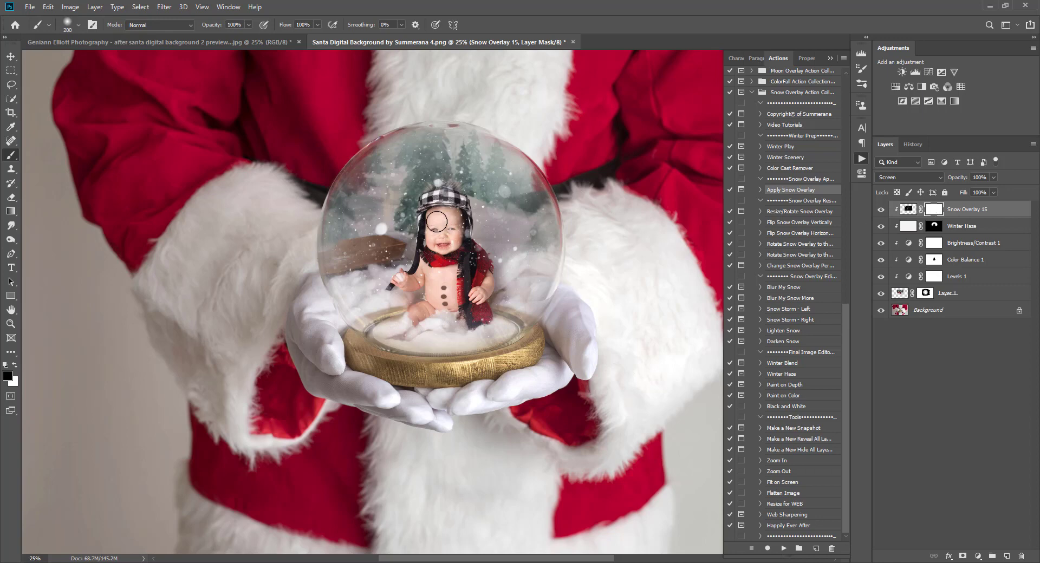
drag(437, 221, 454, 247)
click(440, 200)
drag(507, 280, 532, 278)
Step: Duplicate the Snow Overlay 15 layer
right_click(1013, 212)
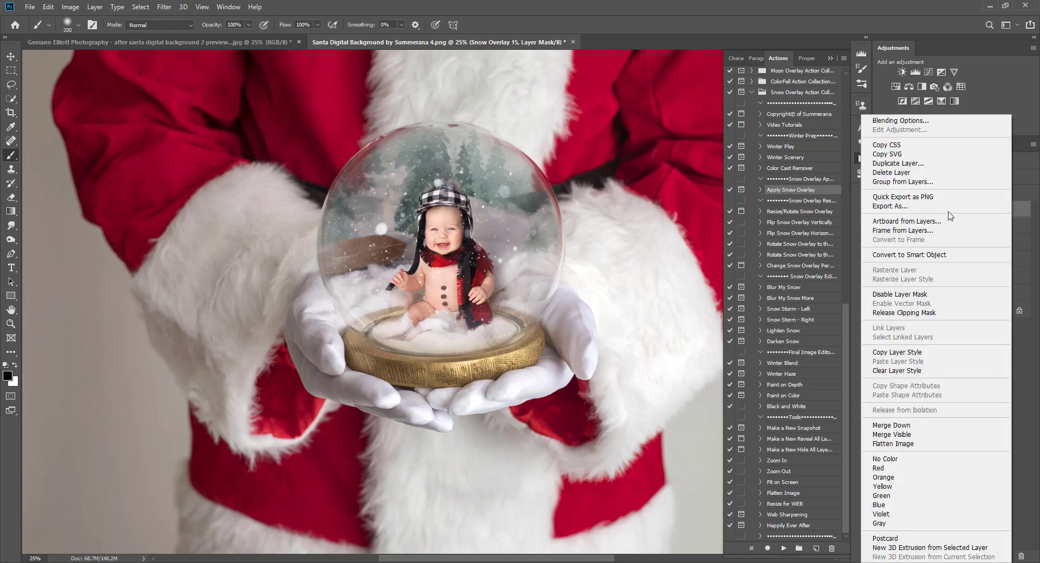
click(929, 163)
click(612, 175)
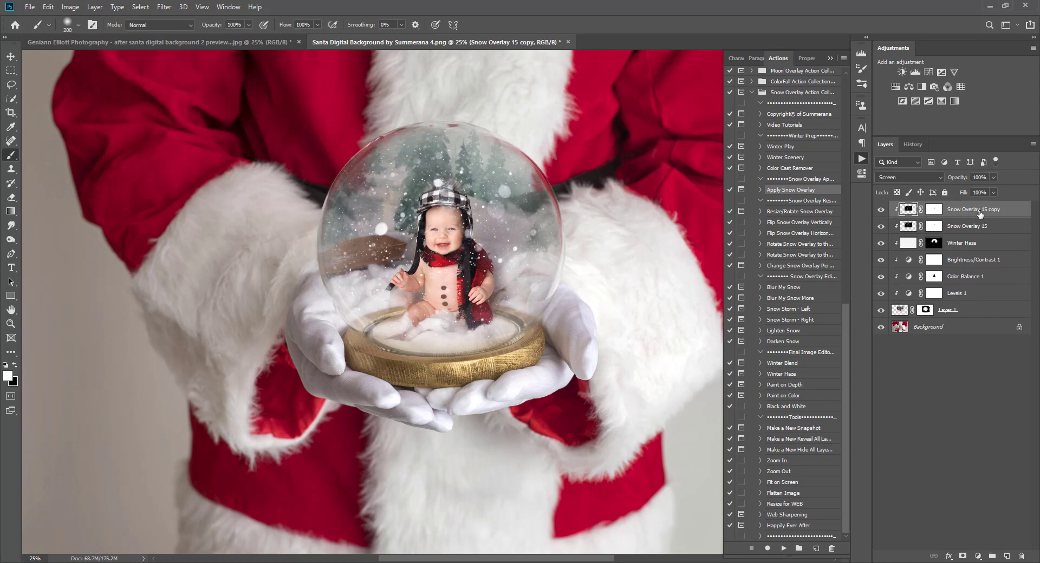
Step: Flip the snow overlay copy horizontally, enlarge it to about 136%, rotate it to about 68° and position it over the globe
click(70, 6)
mouse_move(48, 7)
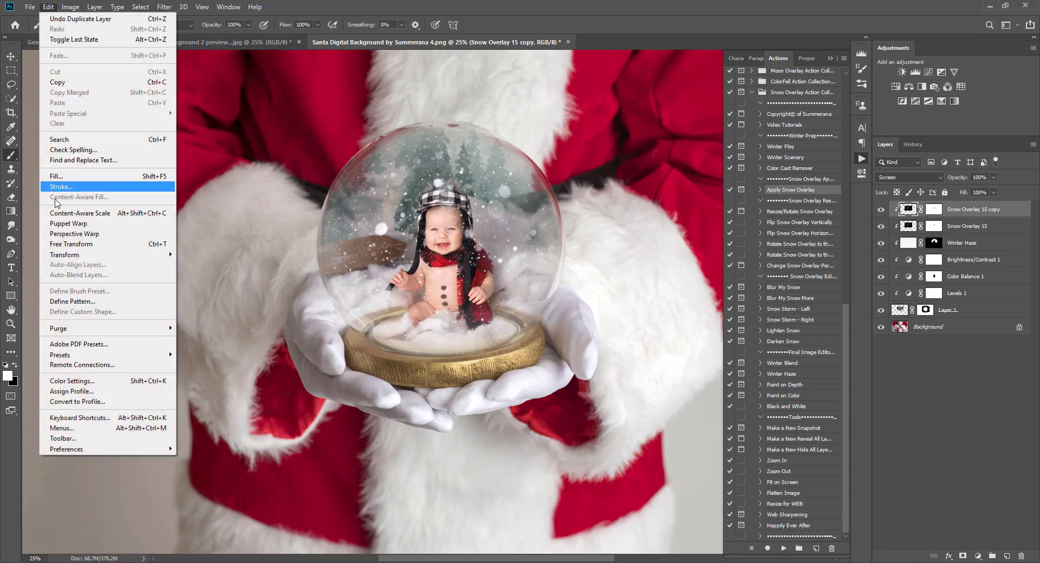
click(71, 244)
right_click(478, 283)
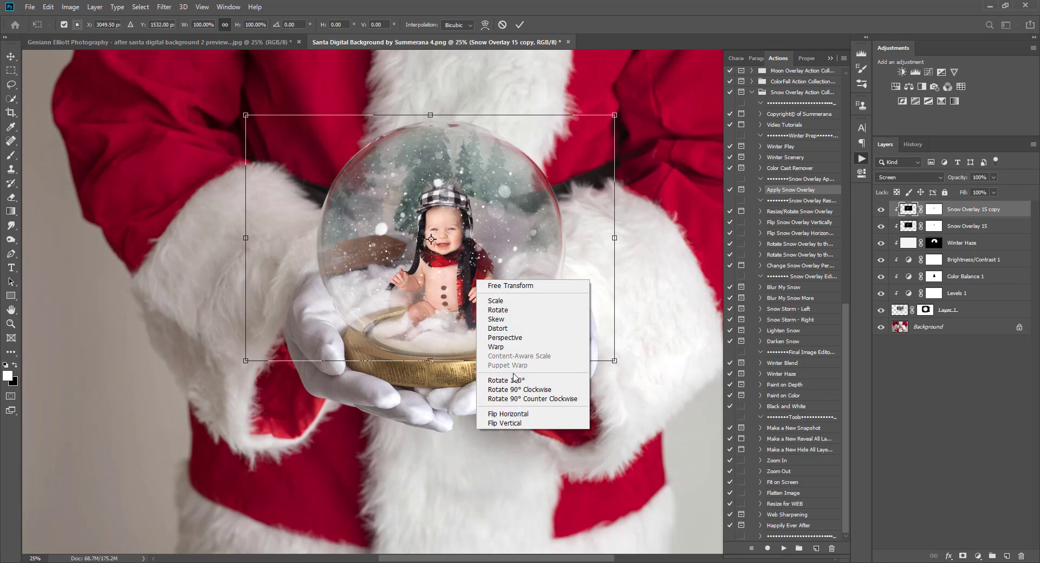
click(508, 413)
drag(591, 104, 723, 432)
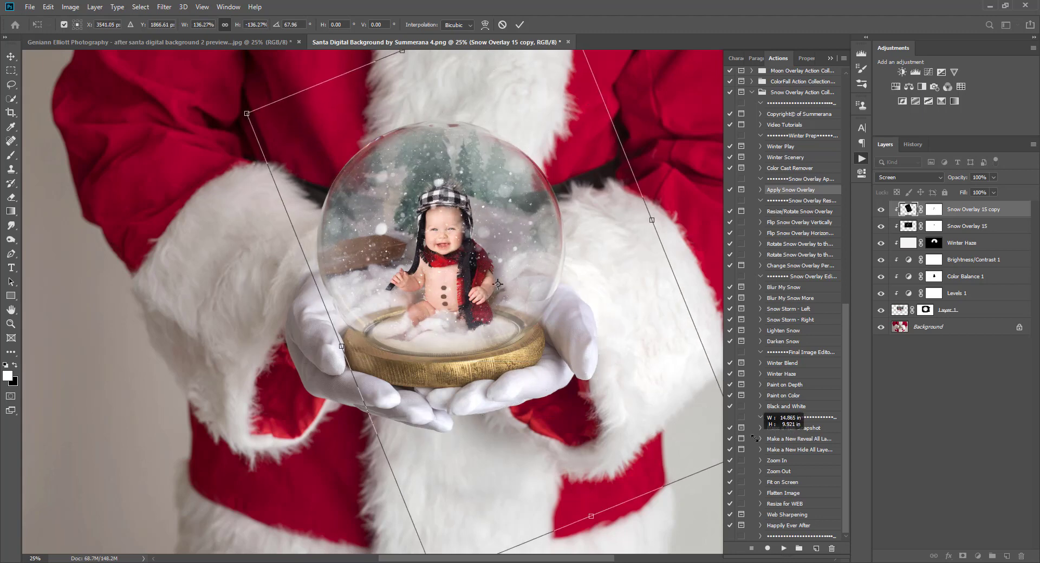
drag(538, 325, 581, 317)
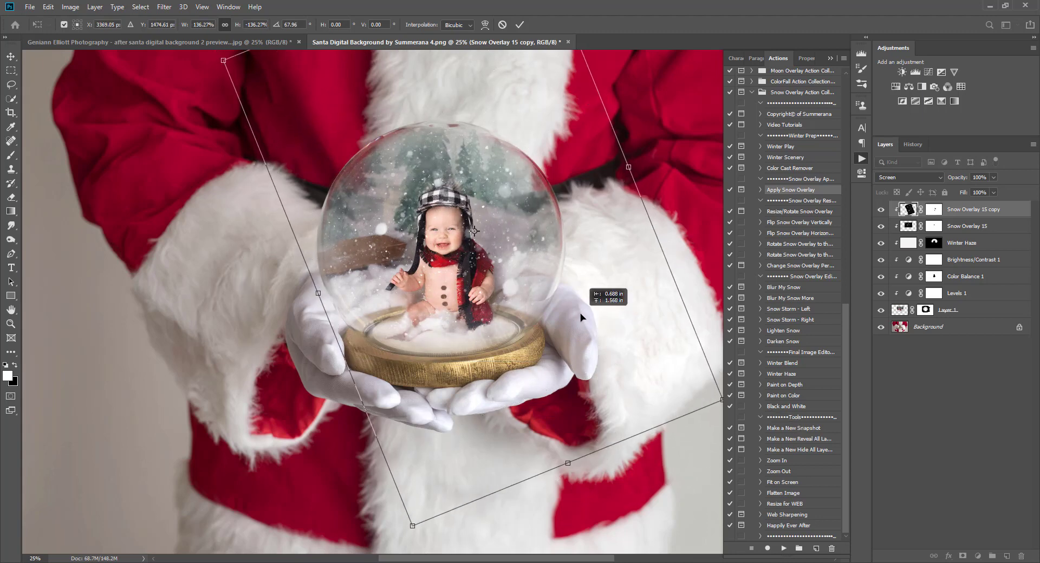
click(520, 24)
Step: Paint black on the snow overlay copy's mask to clear the snow from the baby's face and body
key(b)
click(934, 209)
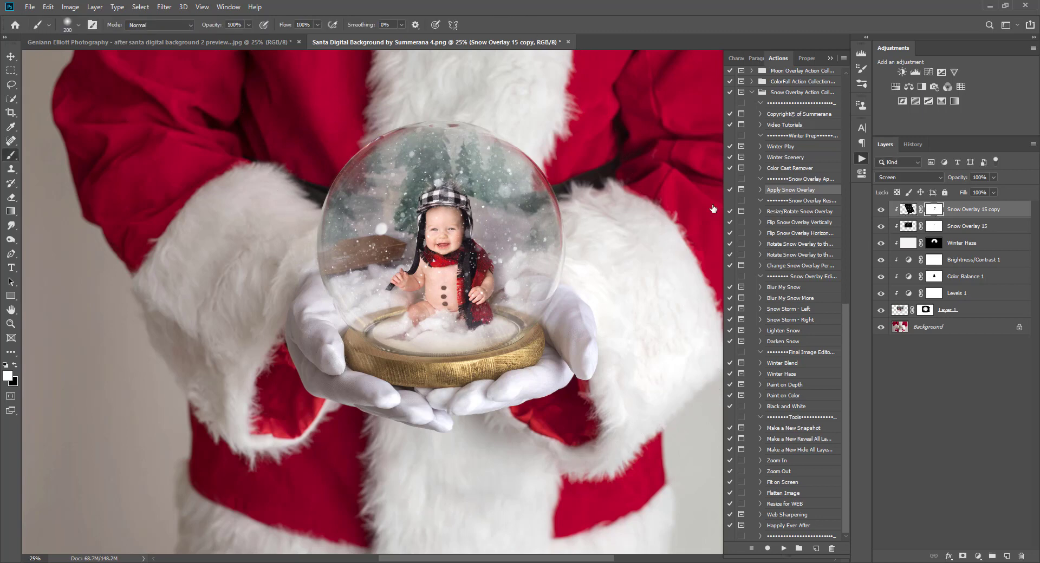
key(x)
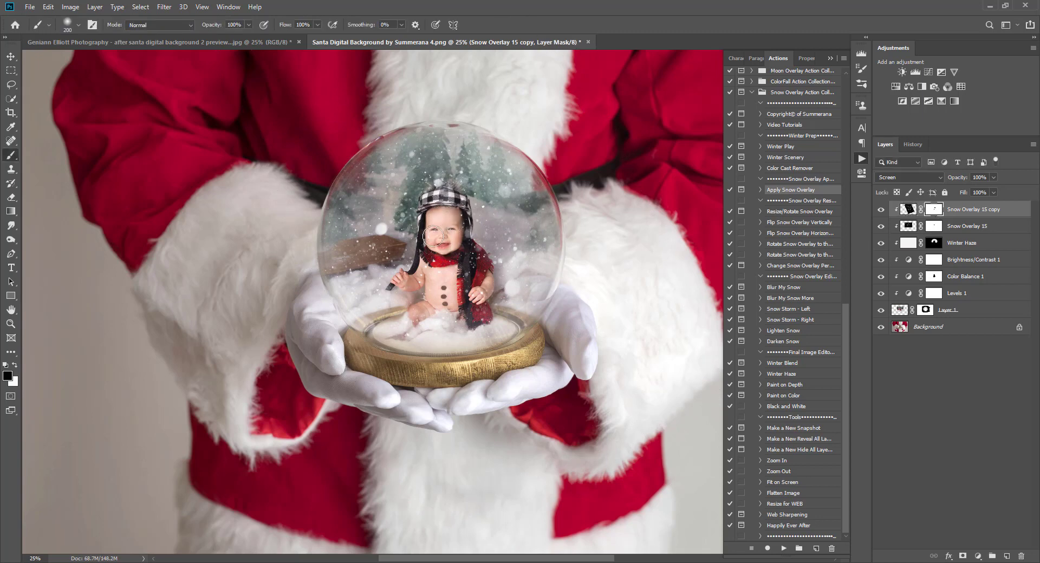
mouse_move(454, 240)
mouse_down()
mouse_move(442, 267)
mouse_move(431, 262)
mouse_move(441, 287)
mouse_move(469, 280)
mouse_up()
alt+click(897, 244)
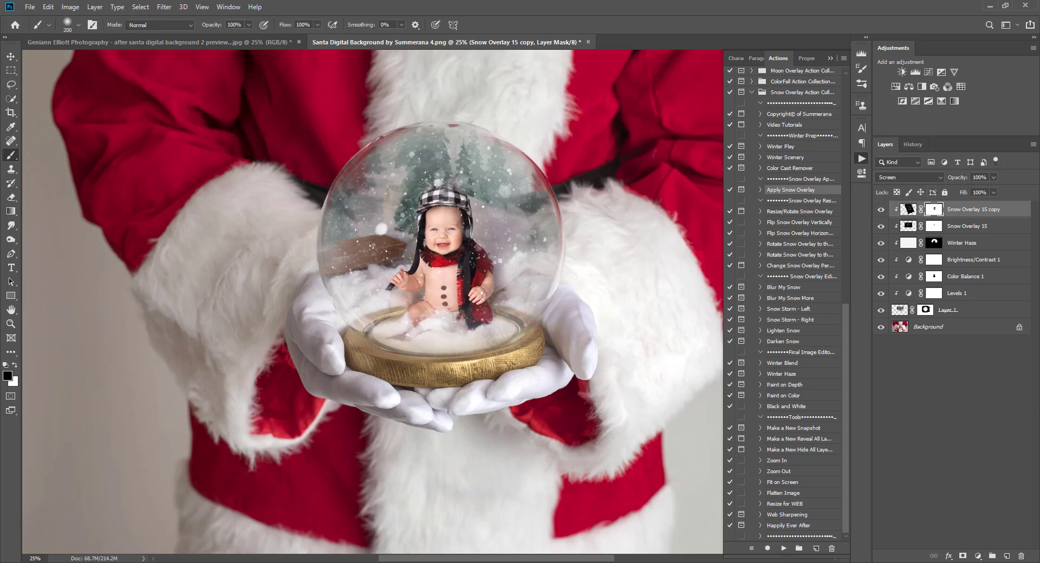
Step: Compare the image with and without the snow overlay copy and hide the original Snow Overlay 15 layer
click(882, 211)
click(882, 212)
alt+click(916, 251)
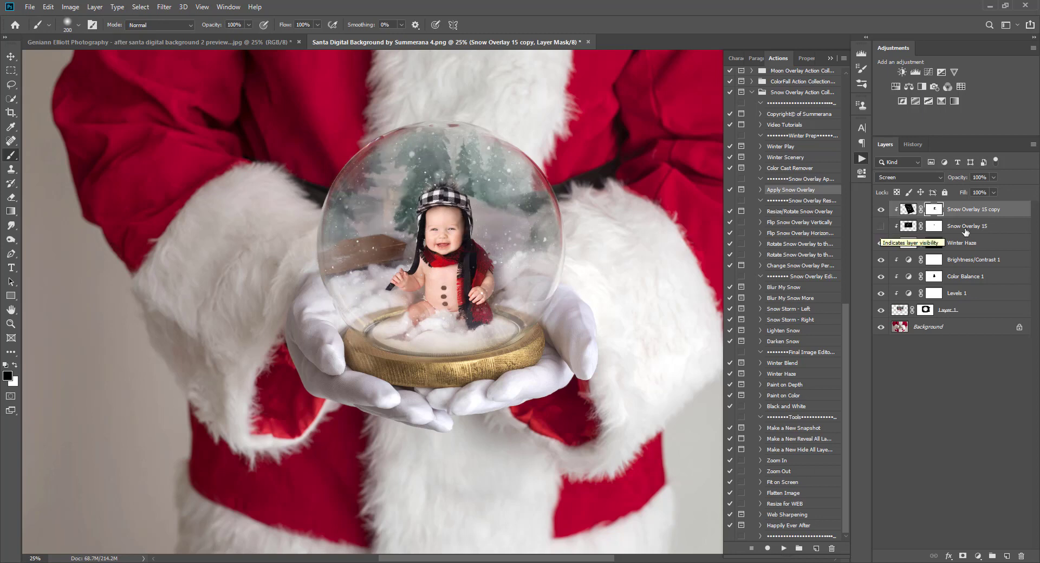
Step: Fit the image on screen and compare it with and without the baby photo layer
click(830, 59)
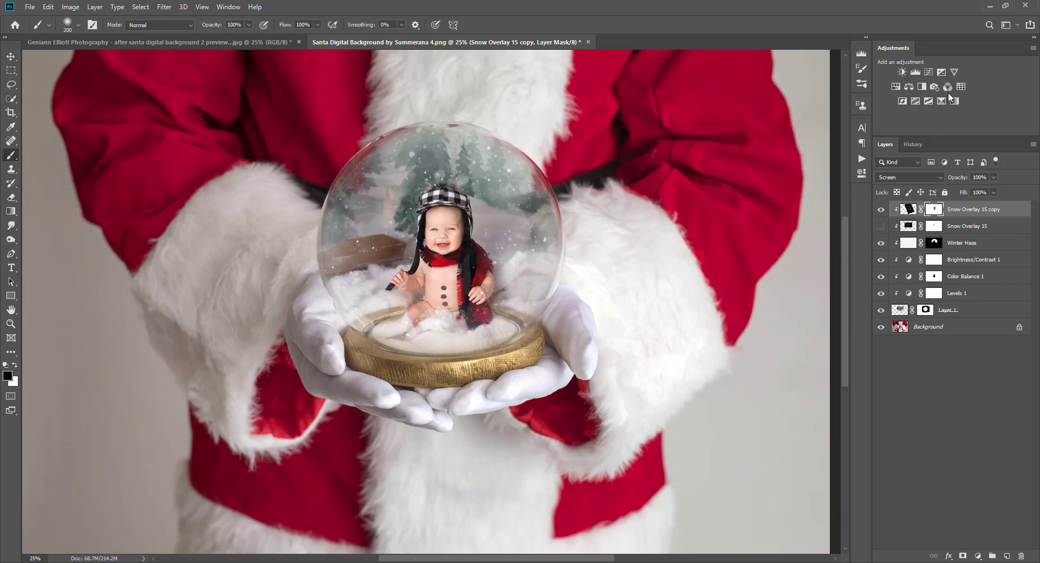
click(11, 56)
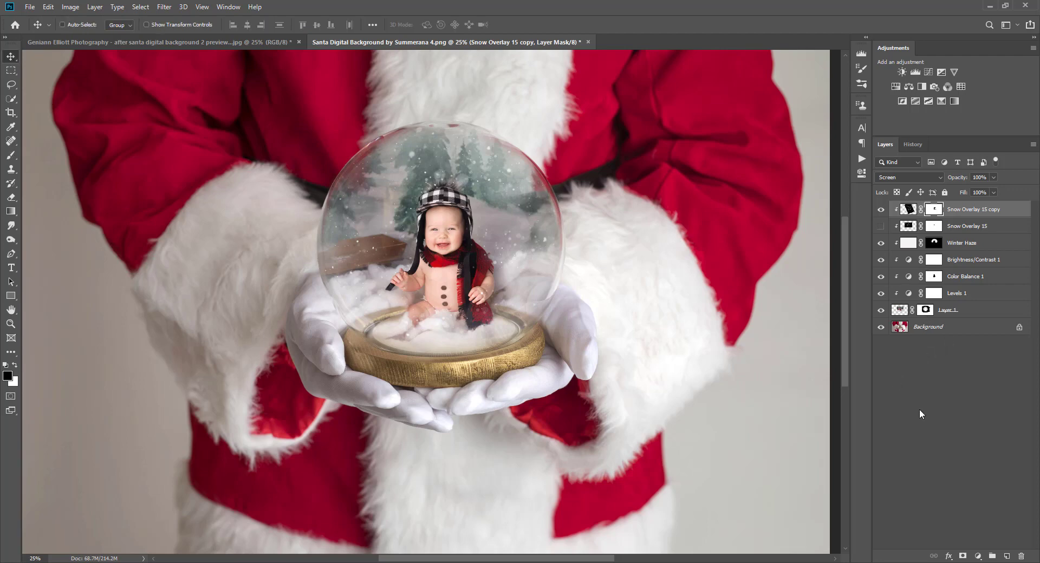
click(881, 310)
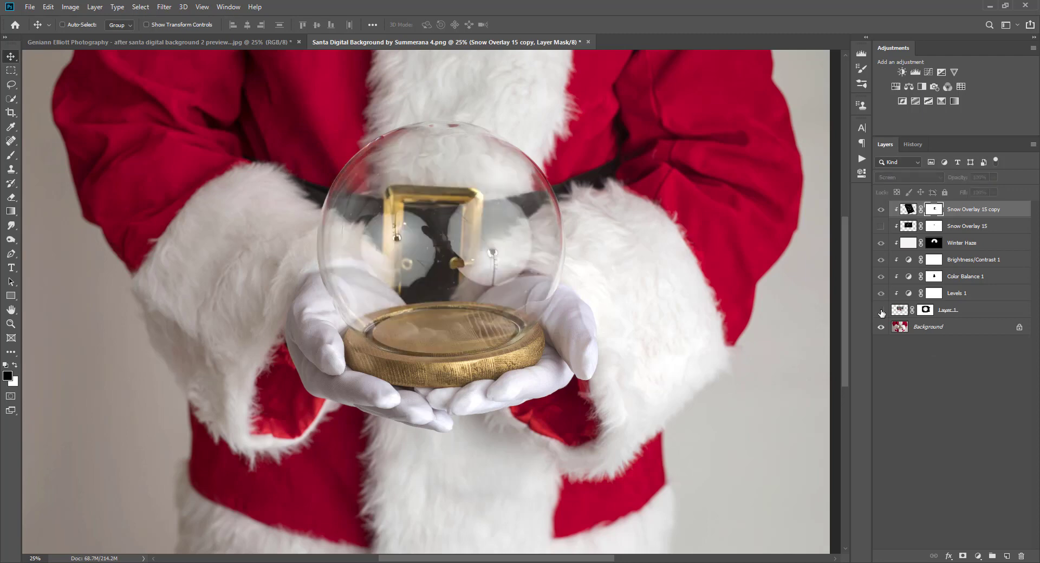
key(ctrl+minus)
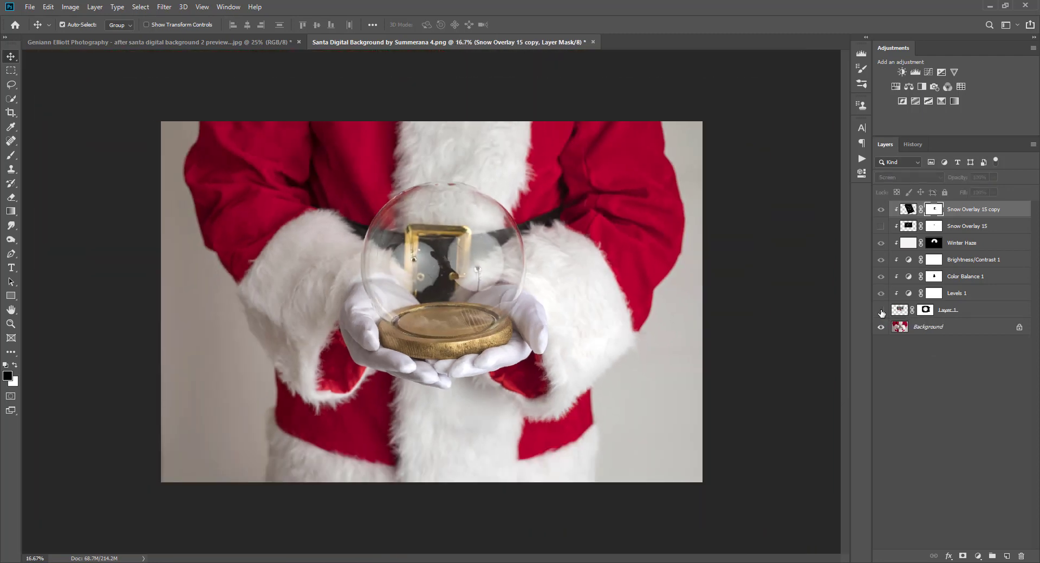
key(ctrl+0)
click(881, 311)
click(881, 311)
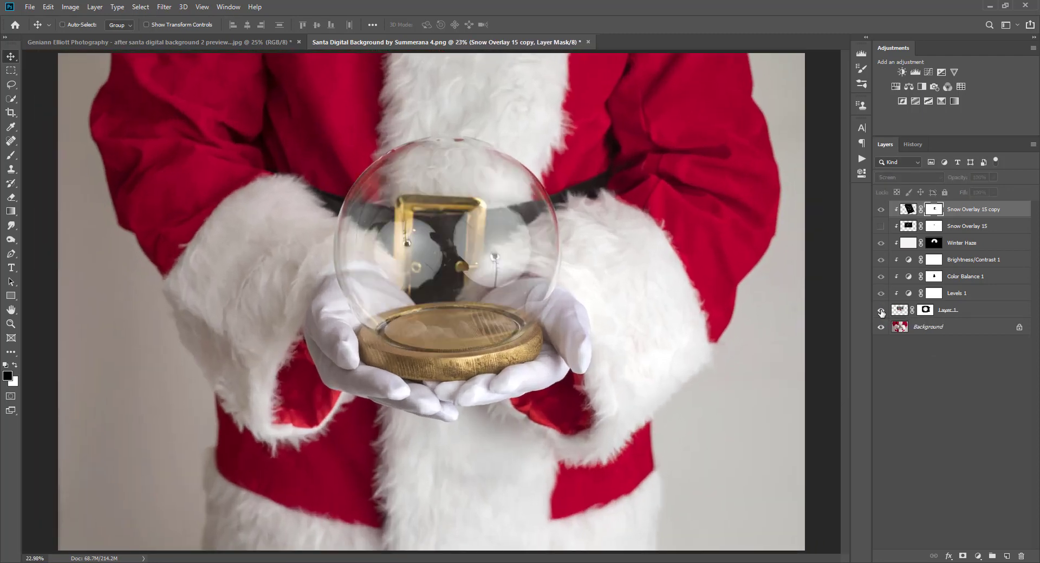
click(881, 310)
Step: Fade the photo's scenery inside the globe by painting its mask with a 900 px black brush at 27% opacity
click(927, 311)
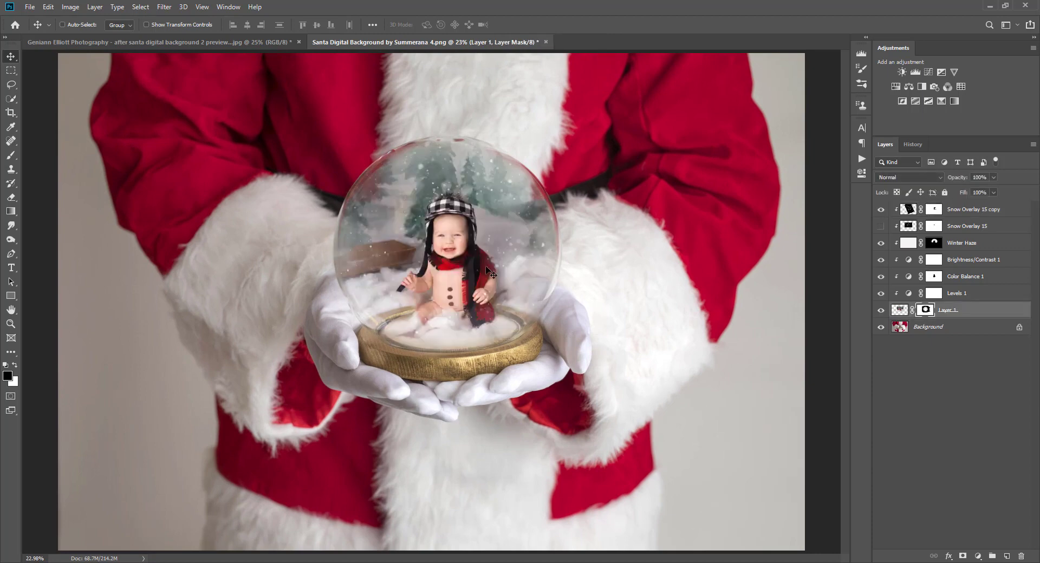
click(13, 154)
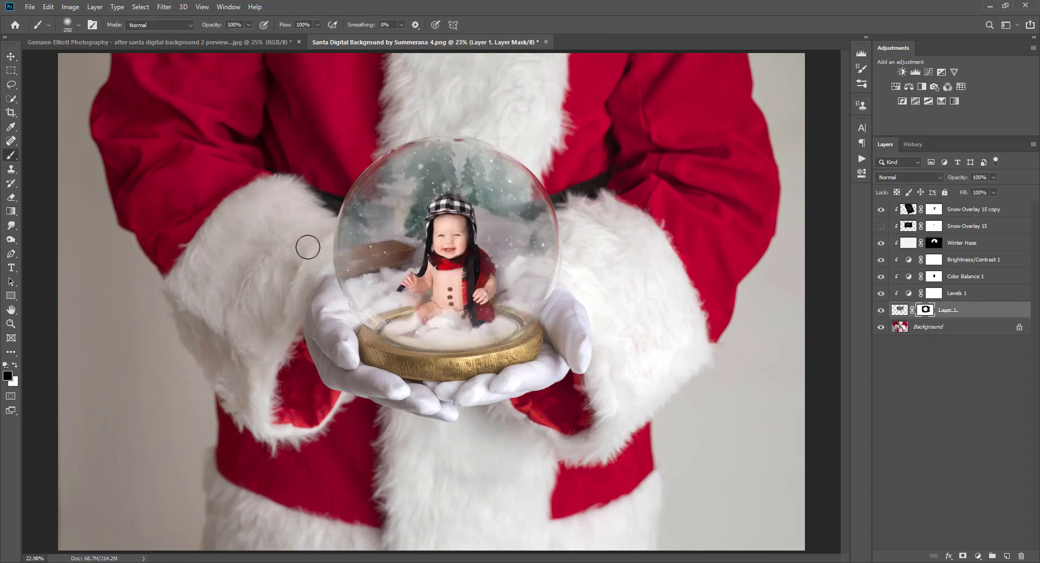
click(249, 25)
click(511, 204)
mouse_move(510, 205)
mouse_down()
mouse_move(547, 241)
mouse_move(548, 223)
mouse_move(471, 111)
mouse_move(399, 140)
mouse_move(359, 219)
mouse_move(344, 325)
mouse_move(332, 208)
mouse_move(418, 132)
mouse_move(414, 121)
mouse_up()
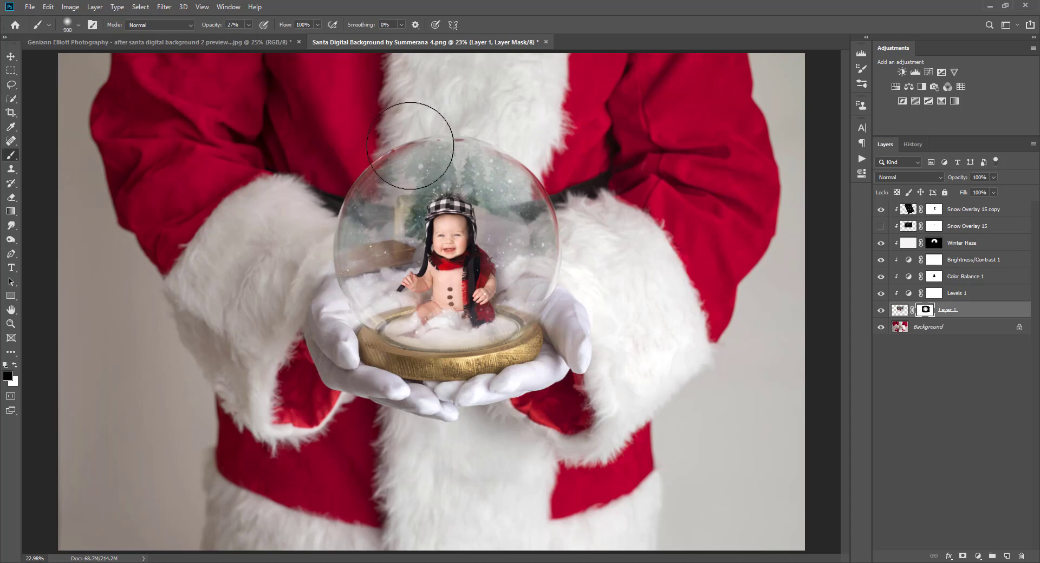
Step: Restore part of the photo's scenery in the globe by painting its mask white with a 700 px brush
key(bracketleft)
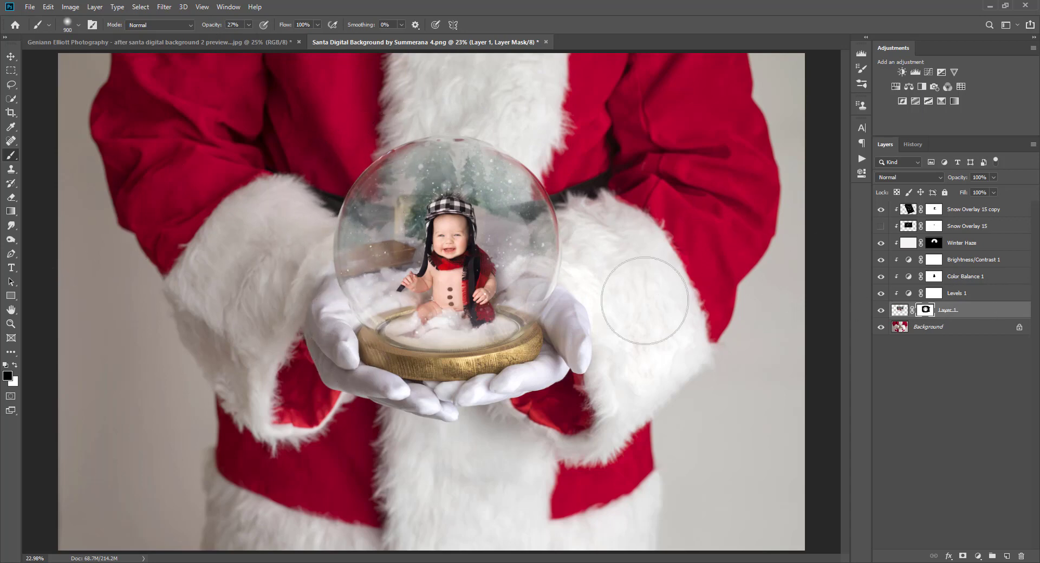
key(bracketleft)
key(bracketleft)
key(bracketleft)
key(bracketleft)
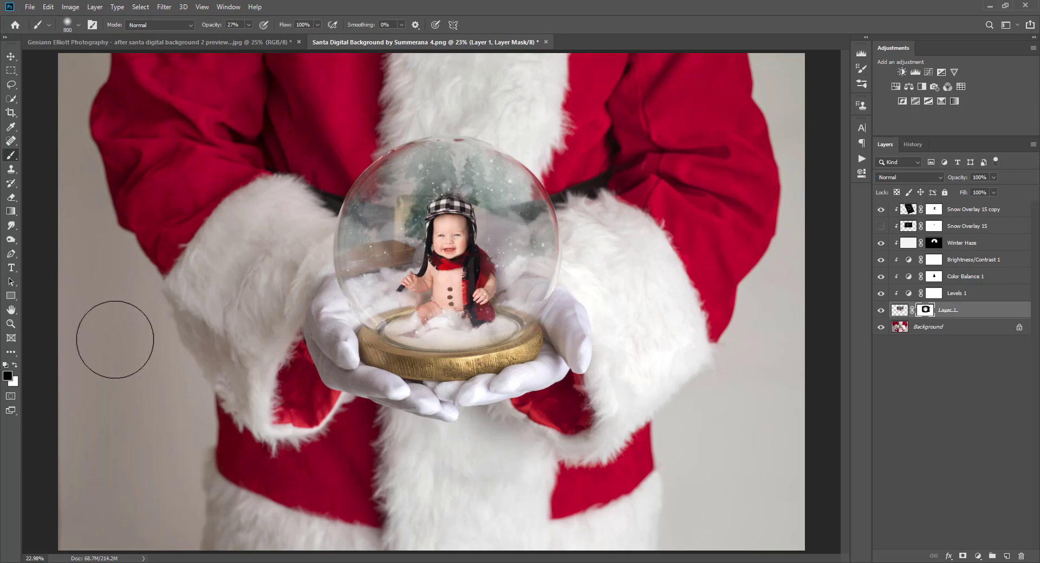
click(14, 365)
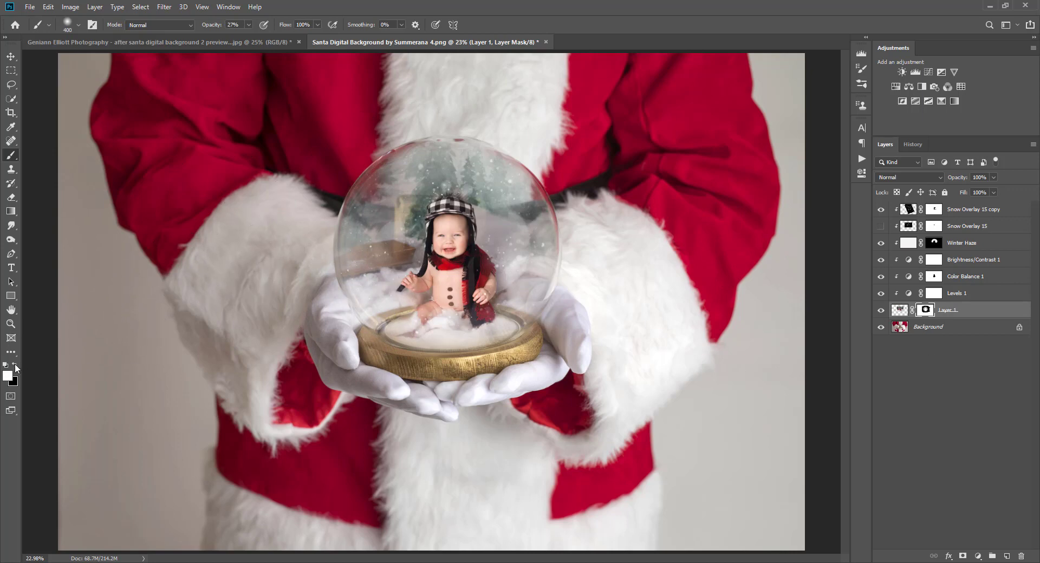
key(bracketright)
key(bracketright)
key(bracketright)
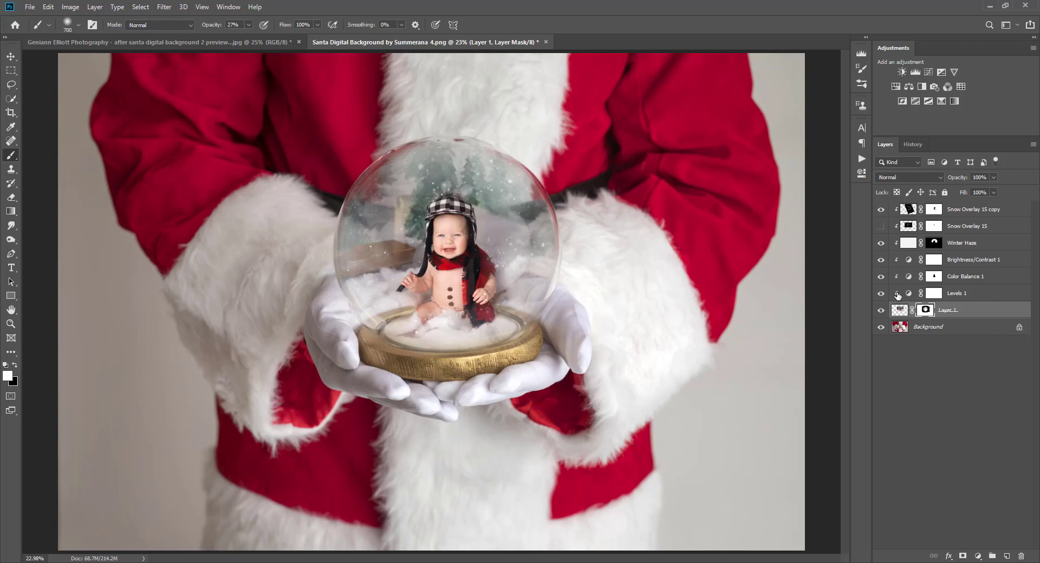
Step: Toggle the baby photo layer's visibility to compare the globe before and after, and return to the Move tool
click(881, 311)
click(880, 311)
click(881, 311)
click(880, 311)
click(880, 311)
click(880, 311)
key(v)
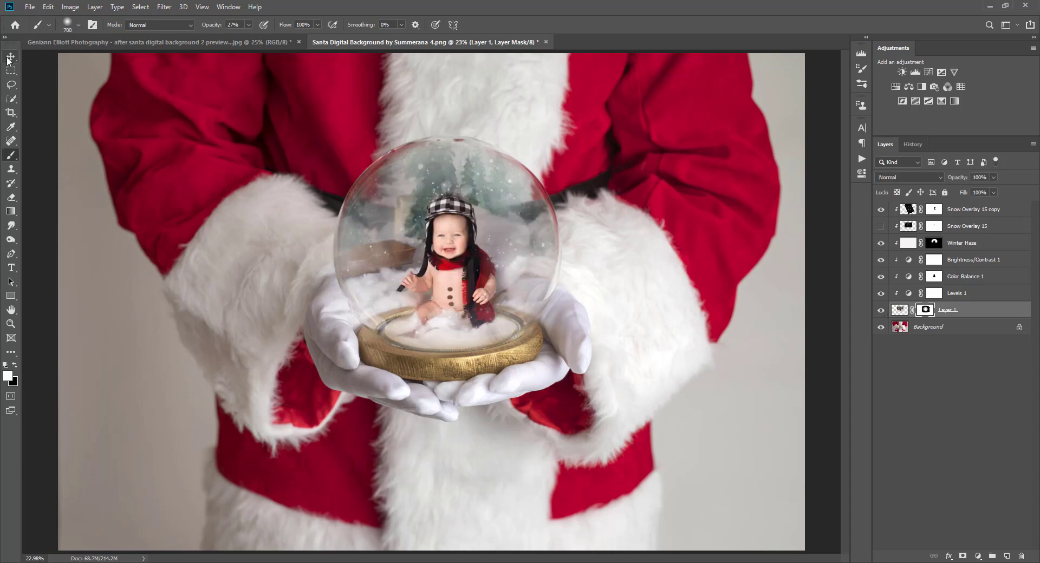
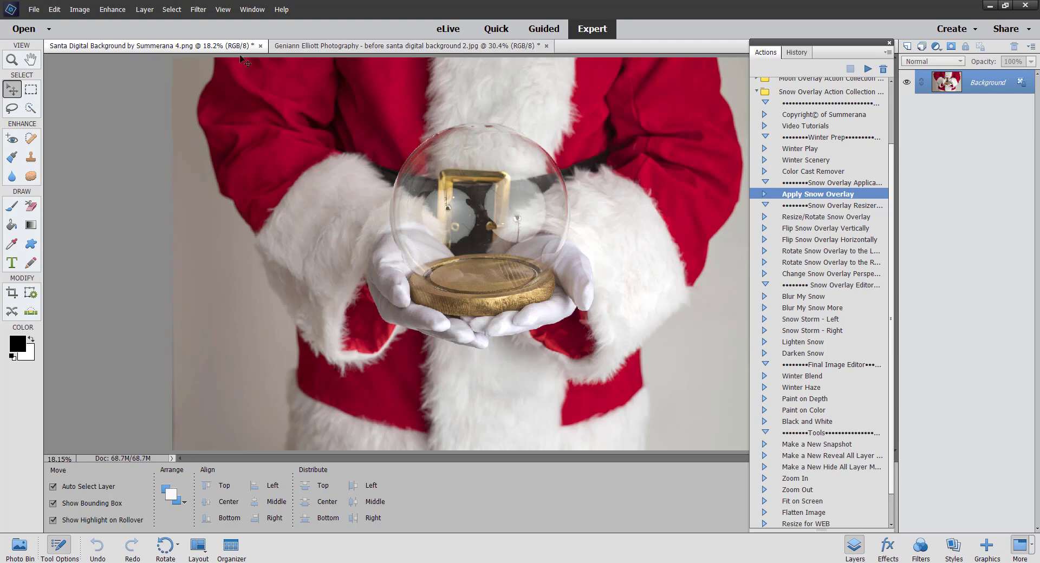
Step: In Photoshop Elements, copy the baby photo onto the Santa background and lower its layer opacity to 75%
click(302, 48)
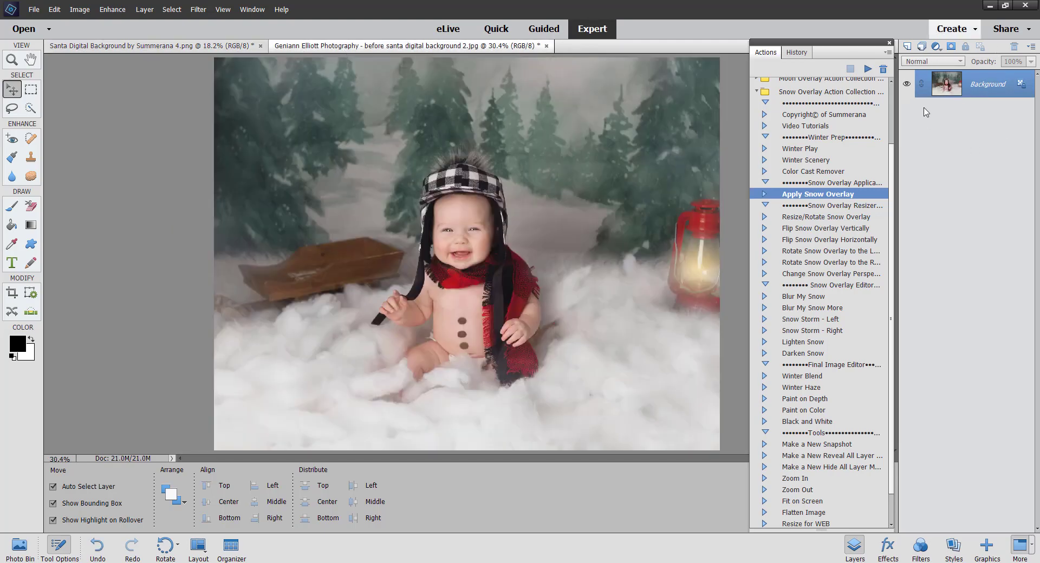
drag(945, 82, 490, 193)
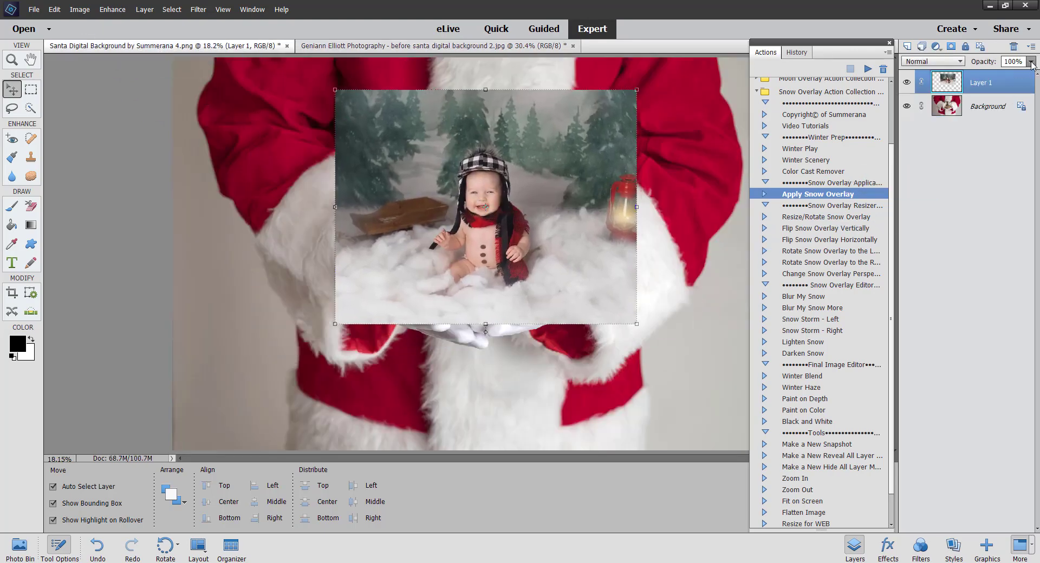
click(1031, 62)
drag(1031, 78, 1021, 77)
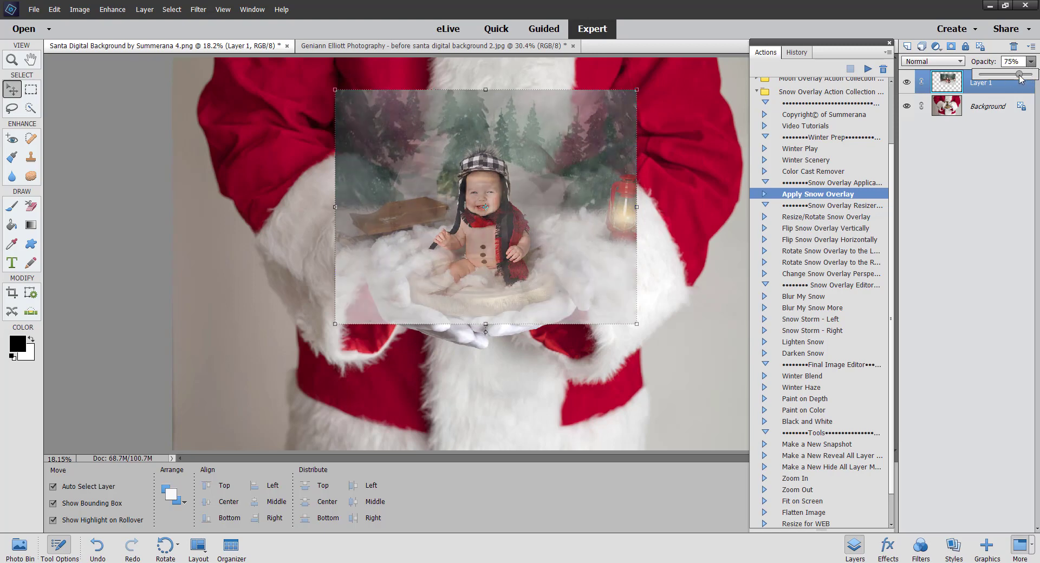
drag(335, 89, 392, 132)
drag(430, 164, 417, 150)
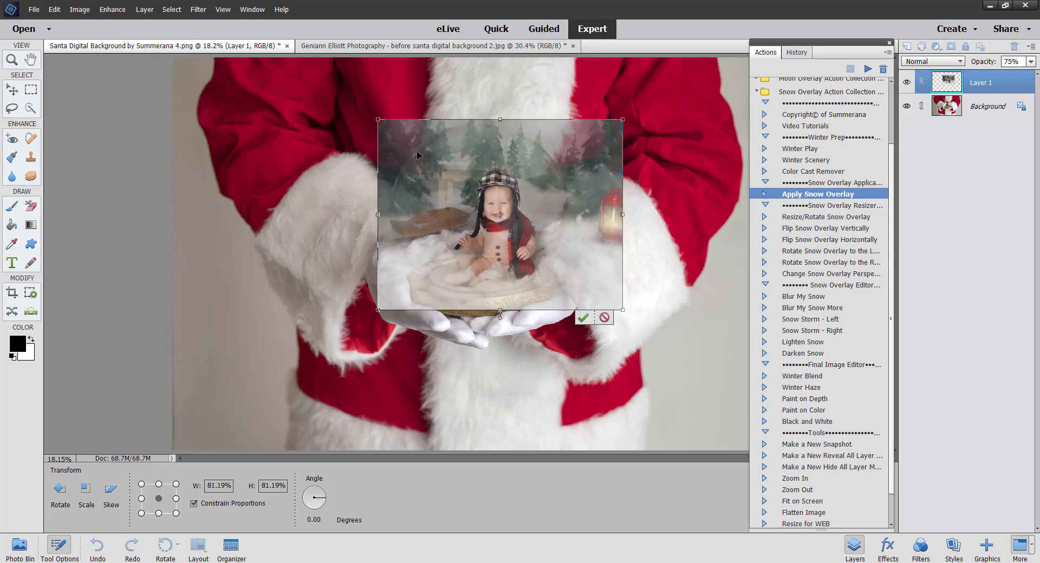
drag(379, 120, 427, 149)
click(55, 9)
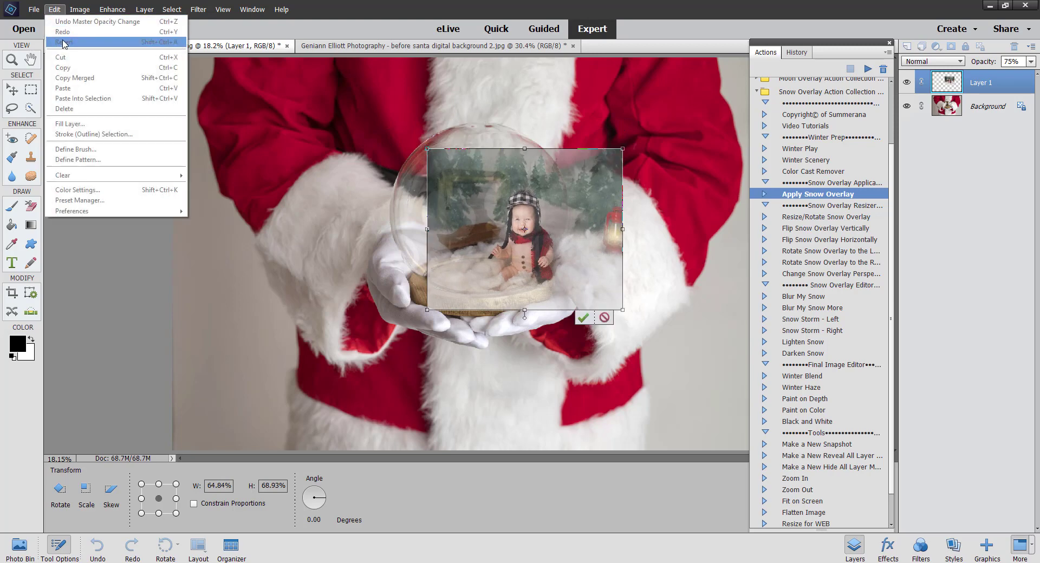
click(607, 319)
click(607, 320)
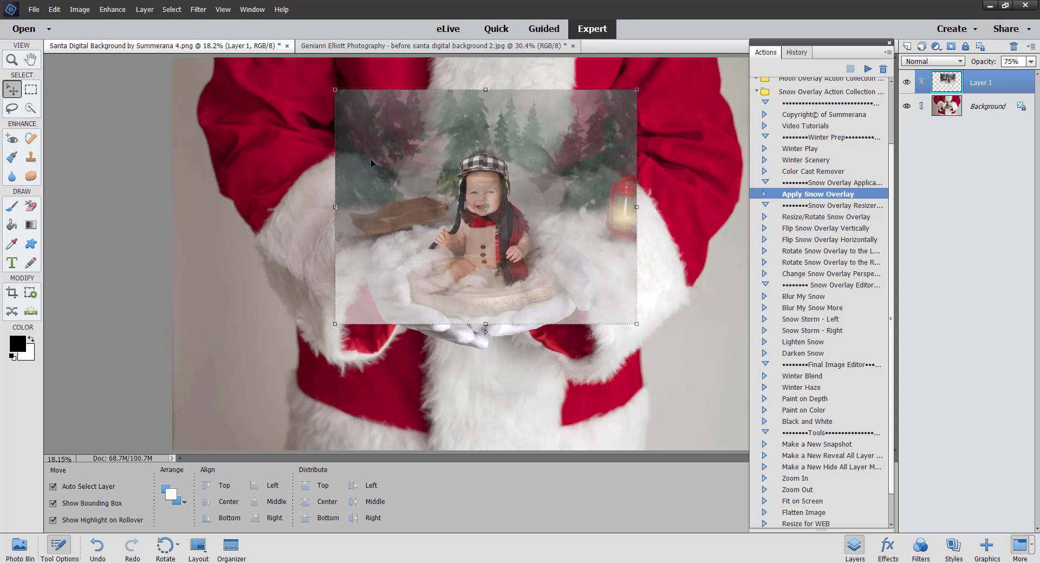
Step: Scale the baby photo proportionally to 73.64% over the snow globe and switch back to Photoshop
drag(336, 90, 377, 121)
drag(636, 326, 599, 294)
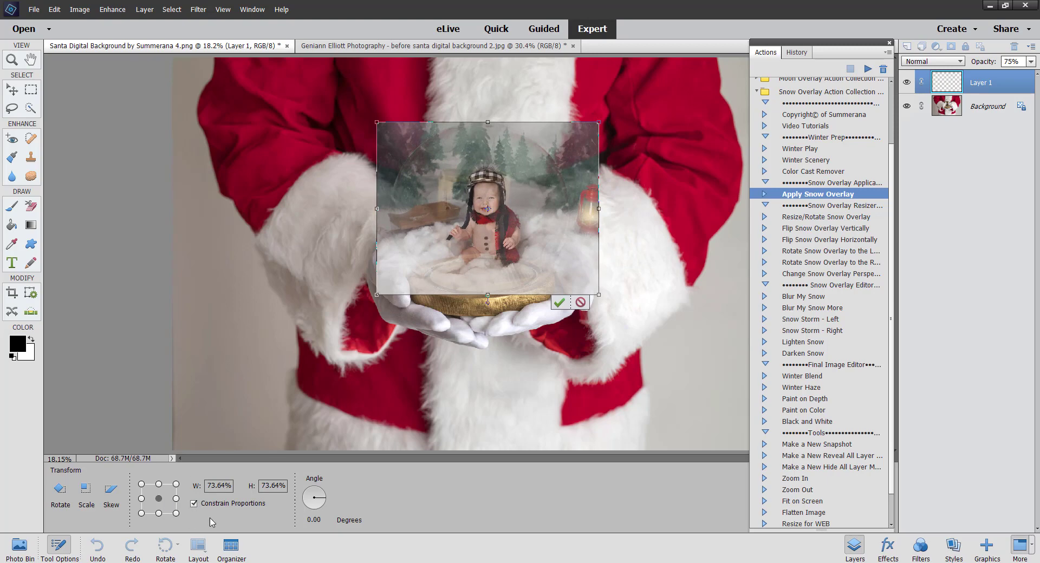
mouse_move(581, 561)
click(569, 520)
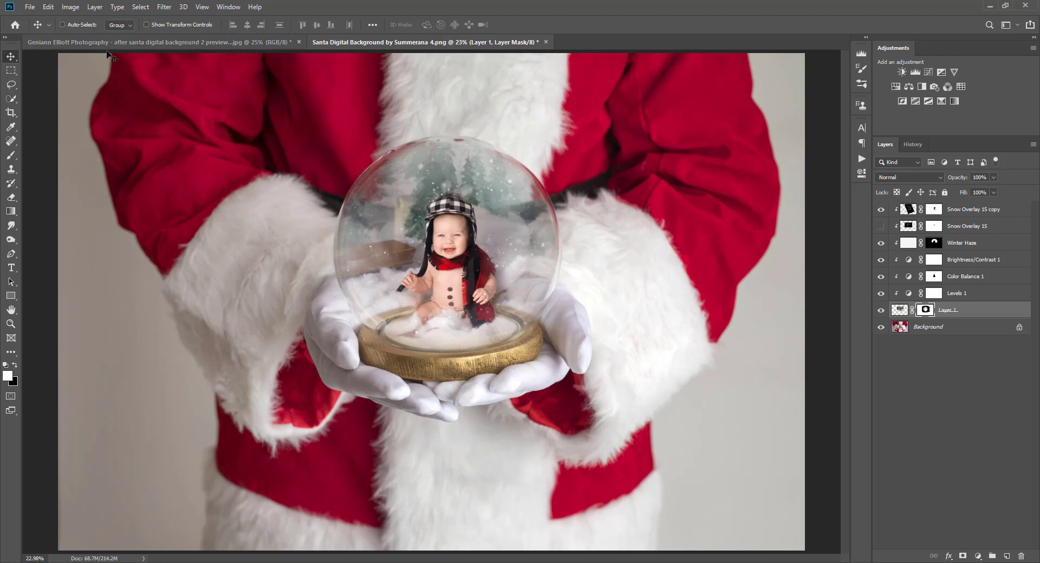
Step: Start Free Transform on the baby photo layer in Photoshop to view its bounding box, and exit the transform
click(49, 7)
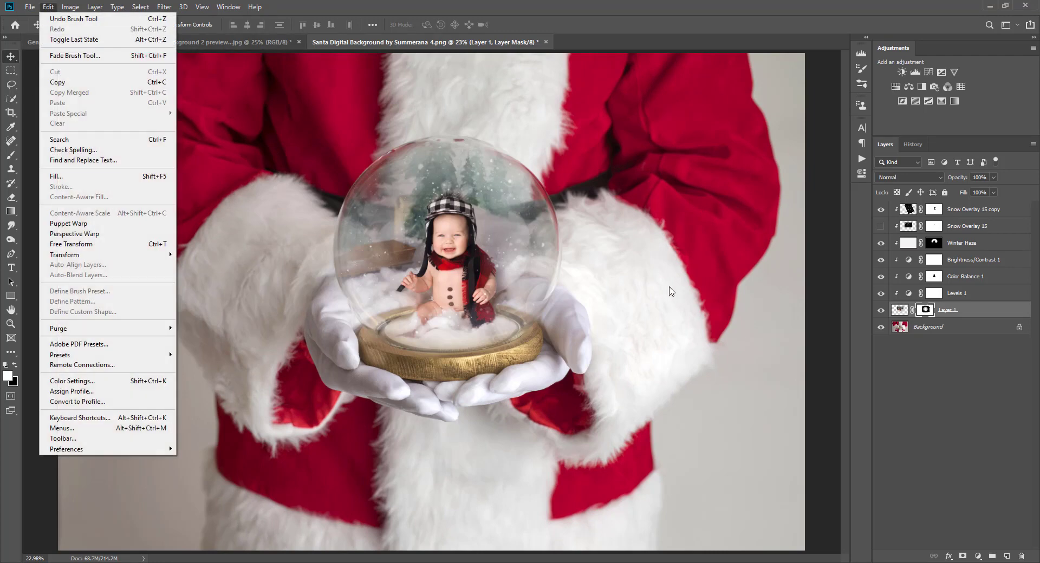
click(71, 244)
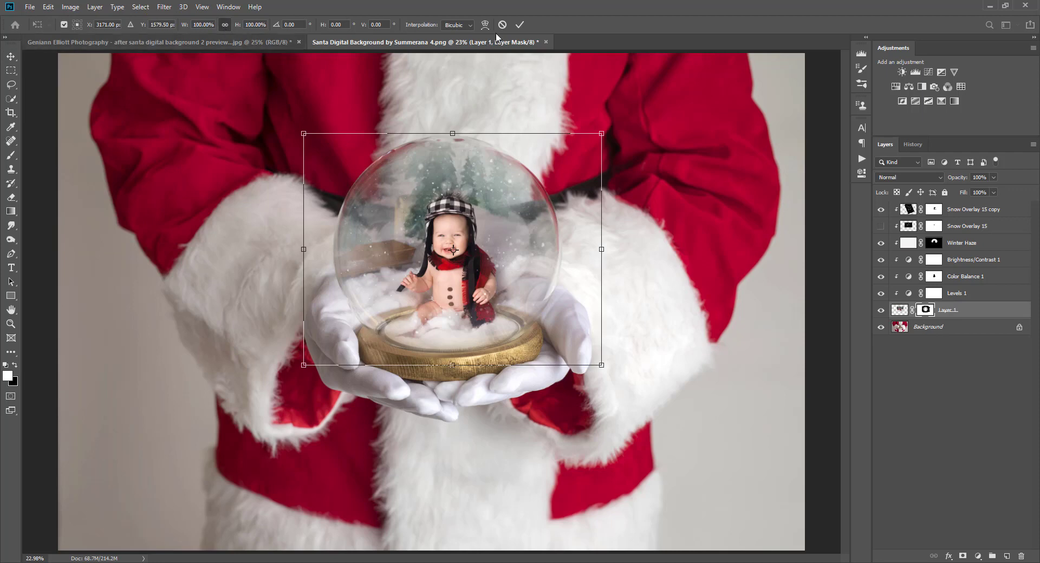
click(519, 24)
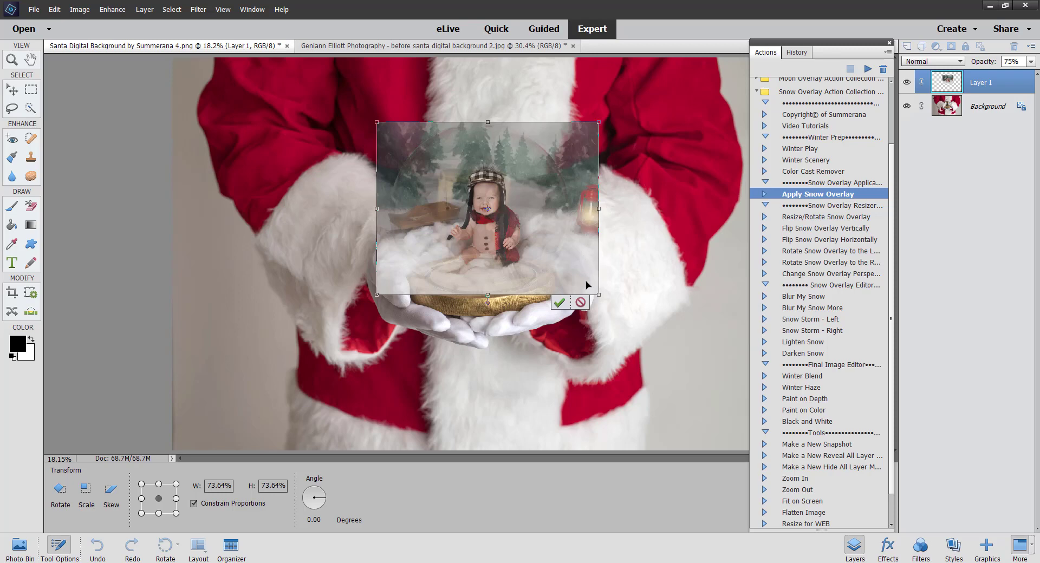
Step: Back in Photoshop Elements, apply the pending transform, reposition the baby photo over the globe, and enlarge it proportionally to 102.43%
click(559, 303)
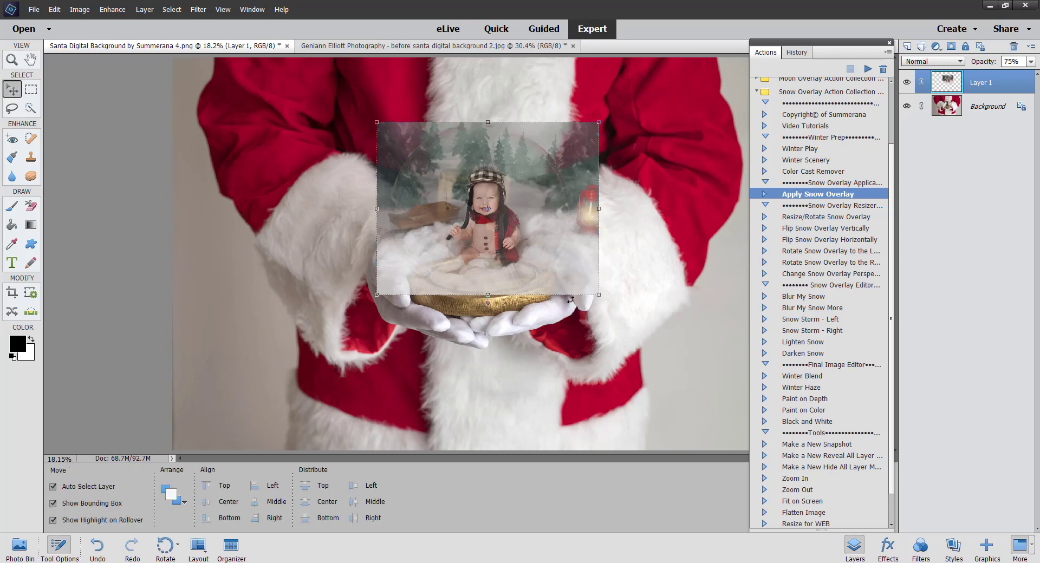
drag(480, 244, 483, 248)
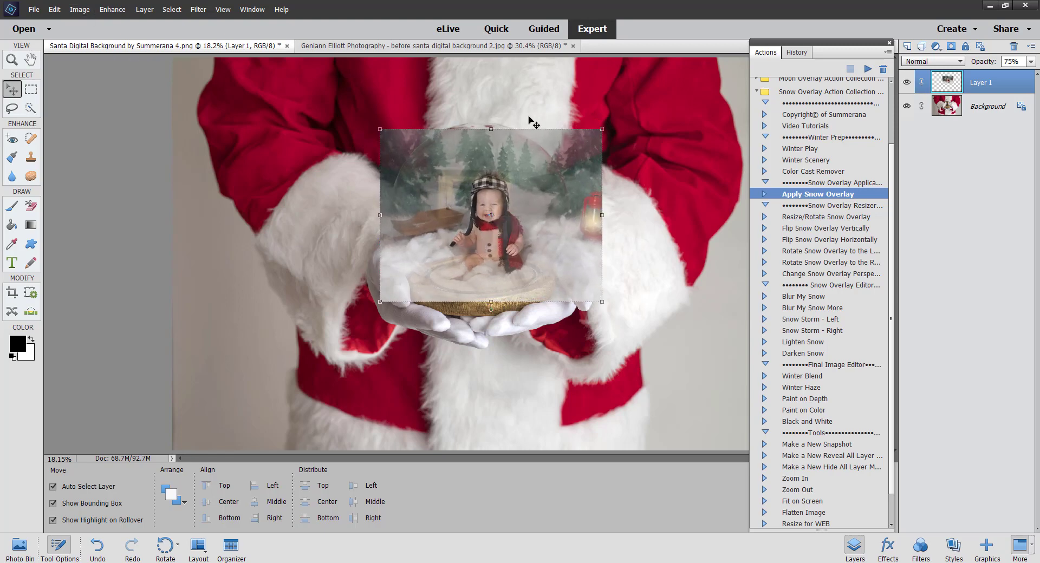
click(54, 9)
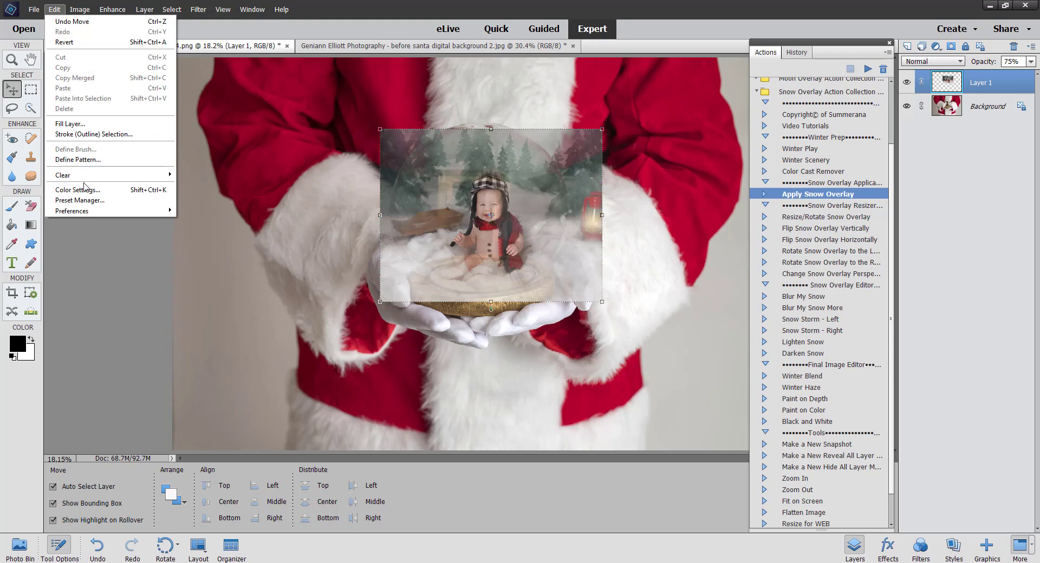
click(484, 188)
drag(602, 128, 608, 123)
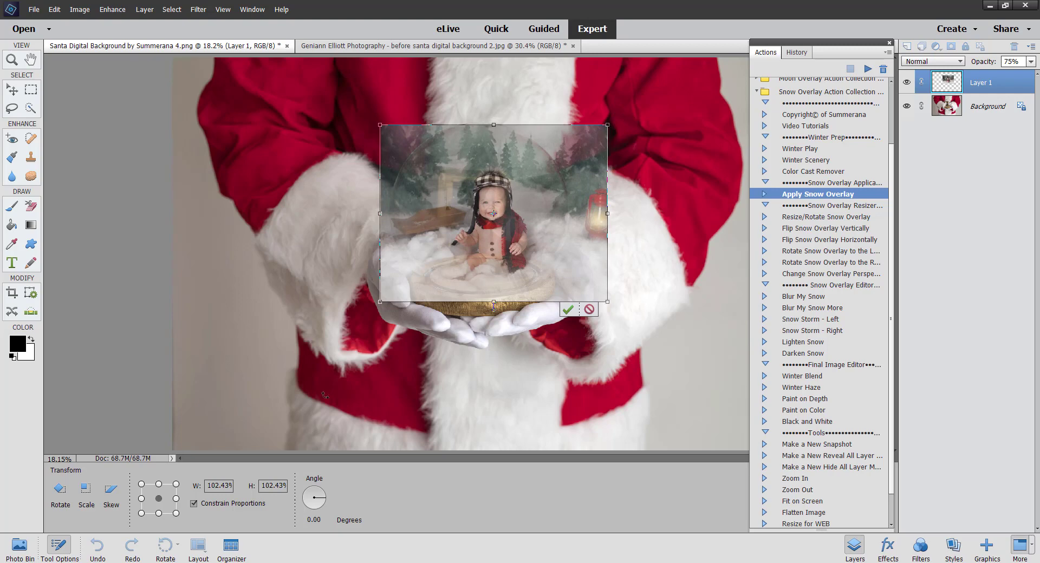
click(569, 310)
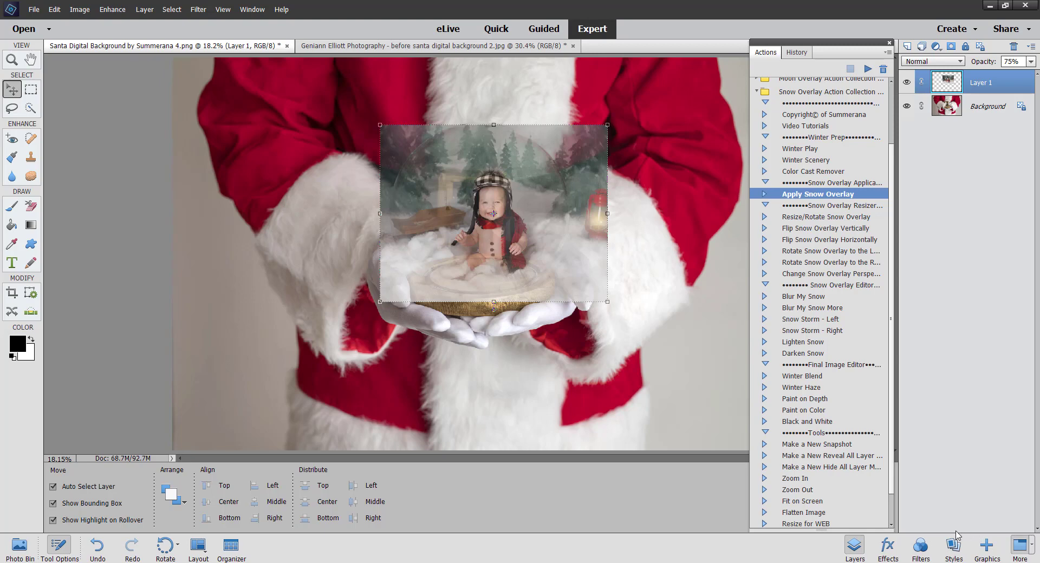
Step: Add a layer mask to the baby photo layer and prepare a soft brush with 0% hardness
click(950, 47)
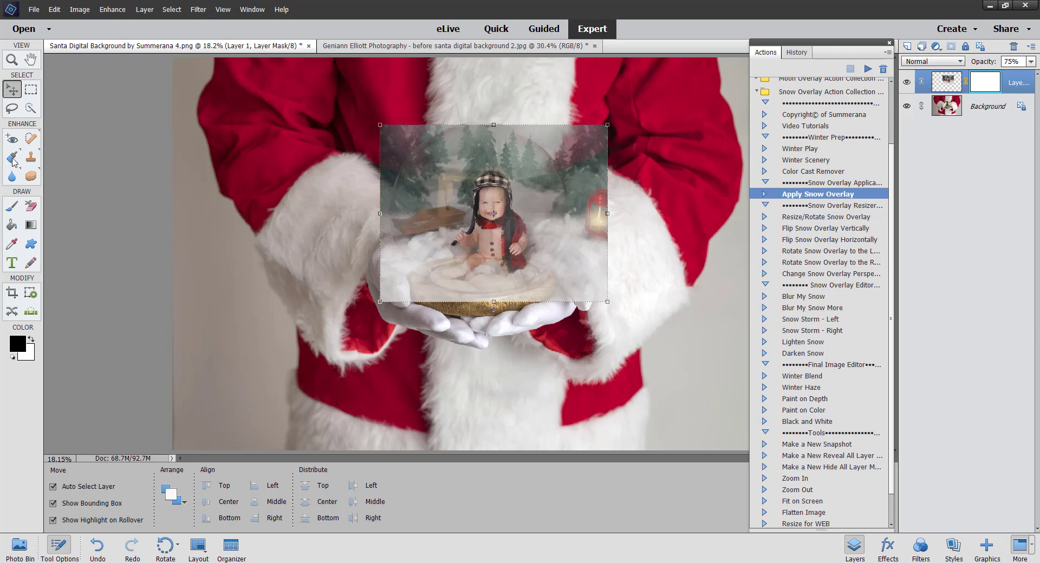
click(12, 205)
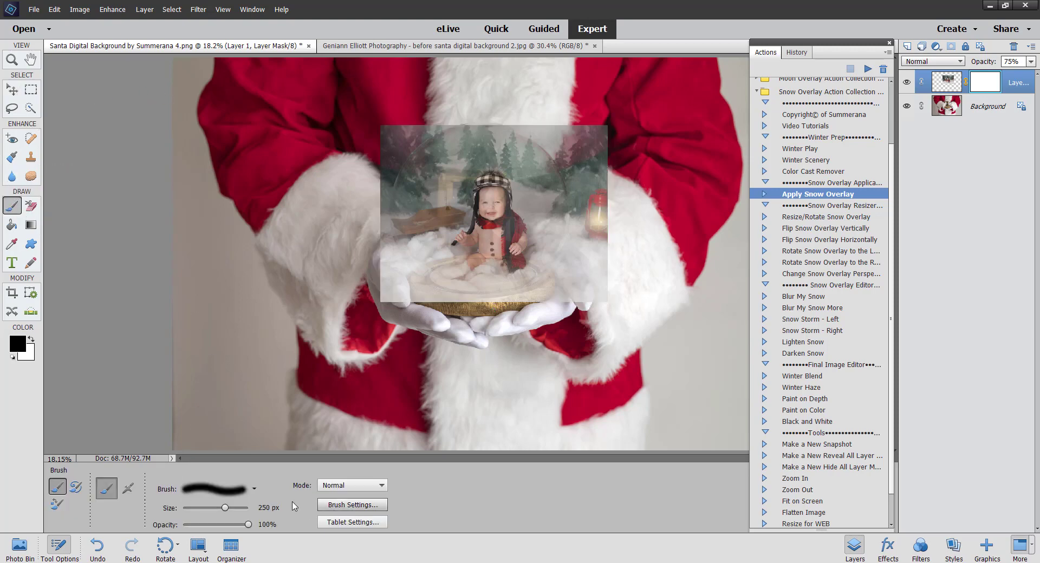
click(338, 506)
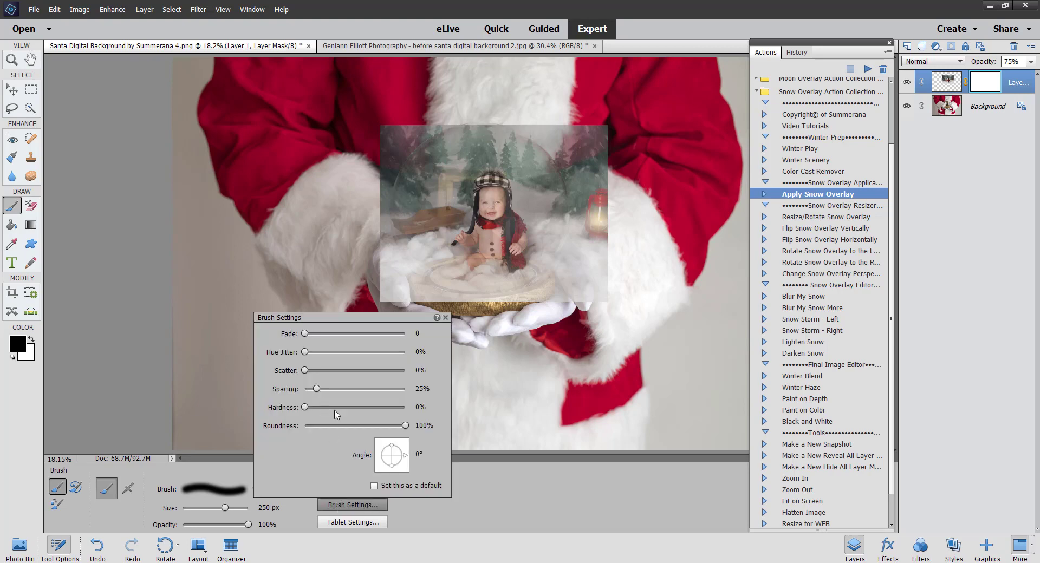
mouse_move(316, 410)
mouse_down()
mouse_move(384, 410)
mouse_move(299, 412)
mouse_up()
click(546, 486)
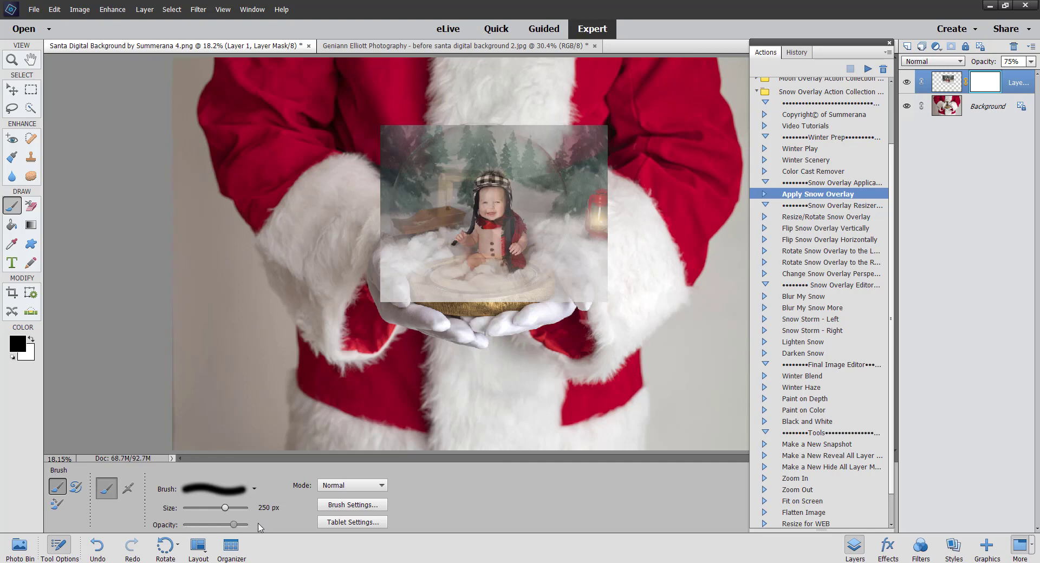
Step: Paint the mask black around the snow globe to hide the photo outside the glass, reducing the brush to 125 px
mouse_move(383, 132)
mouse_down()
mouse_move(424, 118)
mouse_move(397, 142)
mouse_move(457, 116)
mouse_move(397, 157)
mouse_move(379, 219)
mouse_move(386, 149)
mouse_move(377, 255)
mouse_move(377, 237)
mouse_move(408, 288)
mouse_move(396, 278)
mouse_move(480, 323)
mouse_move(515, 325)
mouse_move(449, 323)
mouse_move(425, 309)
mouse_move(554, 311)
mouse_move(546, 317)
mouse_move(526, 321)
mouse_move(567, 307)
mouse_move(525, 314)
mouse_move(570, 303)
mouse_move(590, 290)
mouse_move(558, 308)
mouse_move(589, 277)
mouse_move(551, 310)
mouse_move(519, 318)
mouse_move(617, 317)
mouse_move(629, 296)
mouse_move(635, 313)
mouse_move(653, 302)
mouse_move(669, 142)
mouse_move(645, 239)
mouse_move(633, 70)
mouse_up()
key(ctrl+plus)
key(bracketleft)
key(bracketleft)
key(bracketleft)
key(bracketright)
key(bracketright)
key(bracketright)
key(bracketright)
mouse_move(523, 67)
mouse_down()
mouse_move(607, 123)
mouse_move(583, 75)
mouse_move(623, 102)
mouse_move(626, 175)
mouse_move(590, 109)
mouse_move(609, 182)
mouse_move(610, 260)
mouse_move(620, 174)
mouse_move(637, 244)
mouse_move(603, 267)
mouse_move(598, 291)
mouse_move(609, 254)
mouse_move(578, 302)
mouse_up()
key(bracketleft)
key(bracketleft)
key(bracketleft)
key(bracketleft)
key(bracketleft)
key(bracketleft)
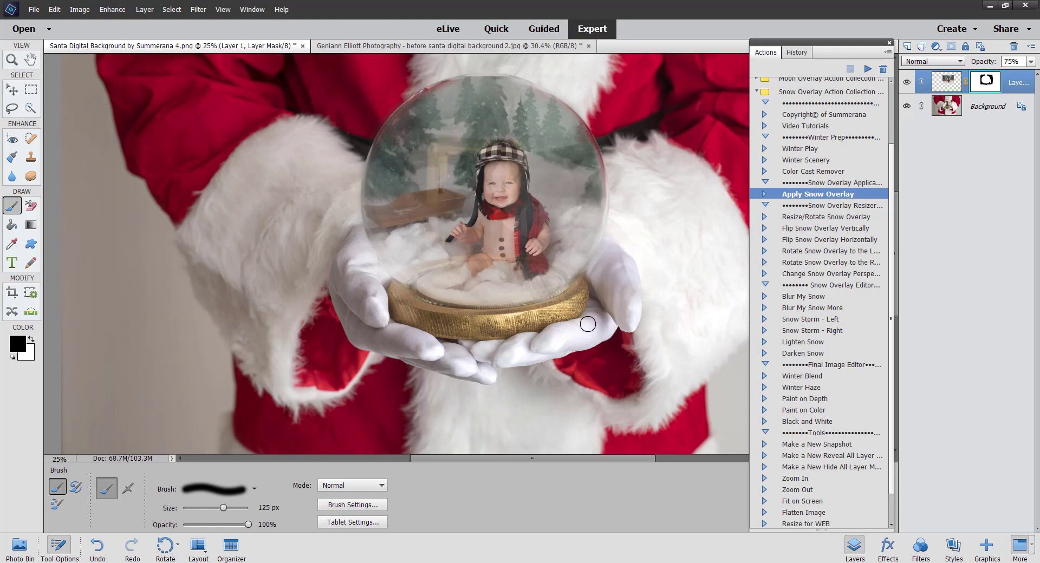
Step: Display the mask overlay, paint out photo remnants beside the globe with the 125 px brush, and hide the overlay
key(backslash)
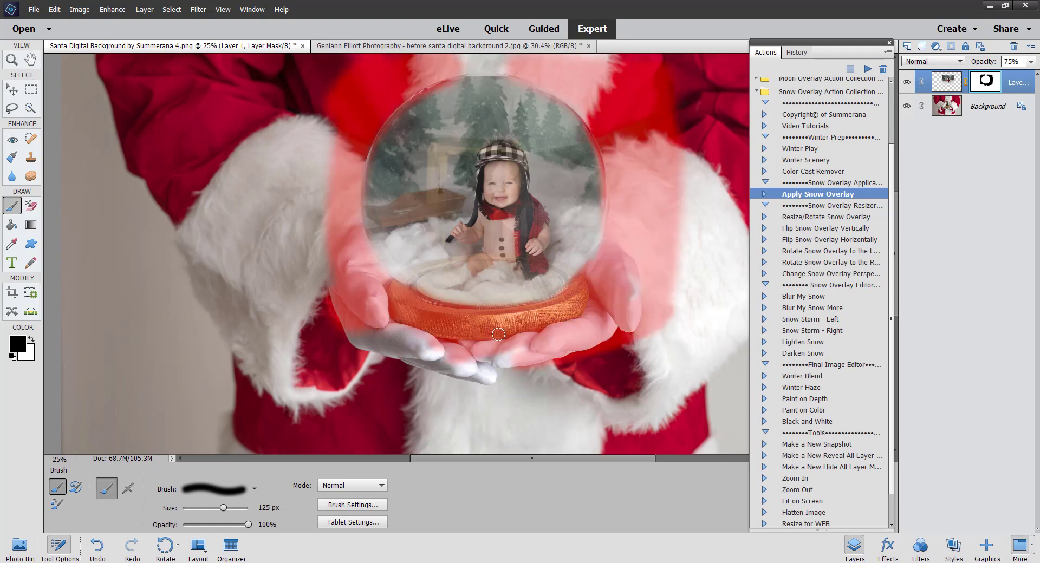
scroll(482, 157, up, 3)
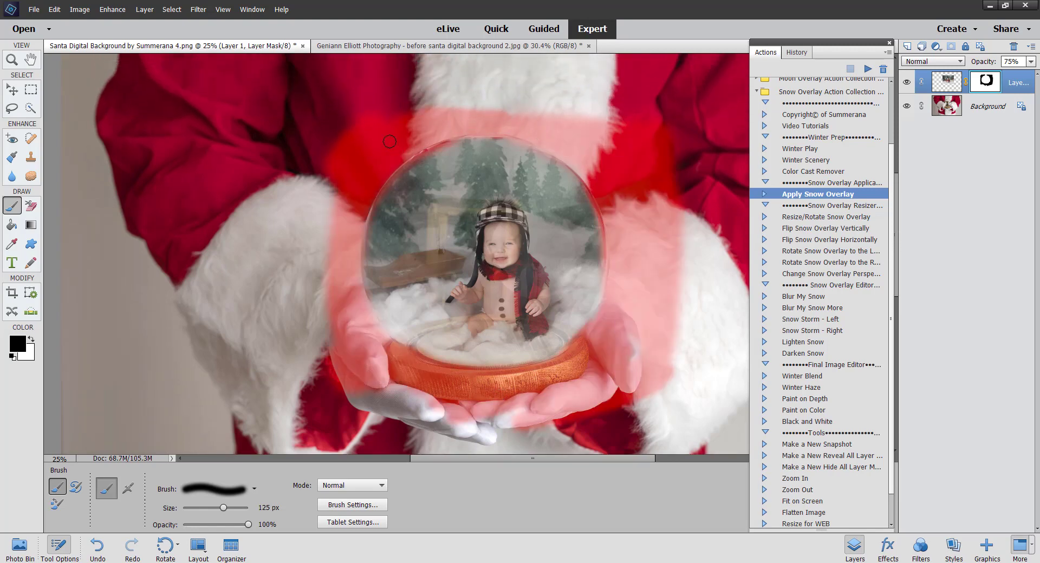
mouse_move(332, 191)
mouse_down()
mouse_move(314, 336)
mouse_move(327, 352)
mouse_up()
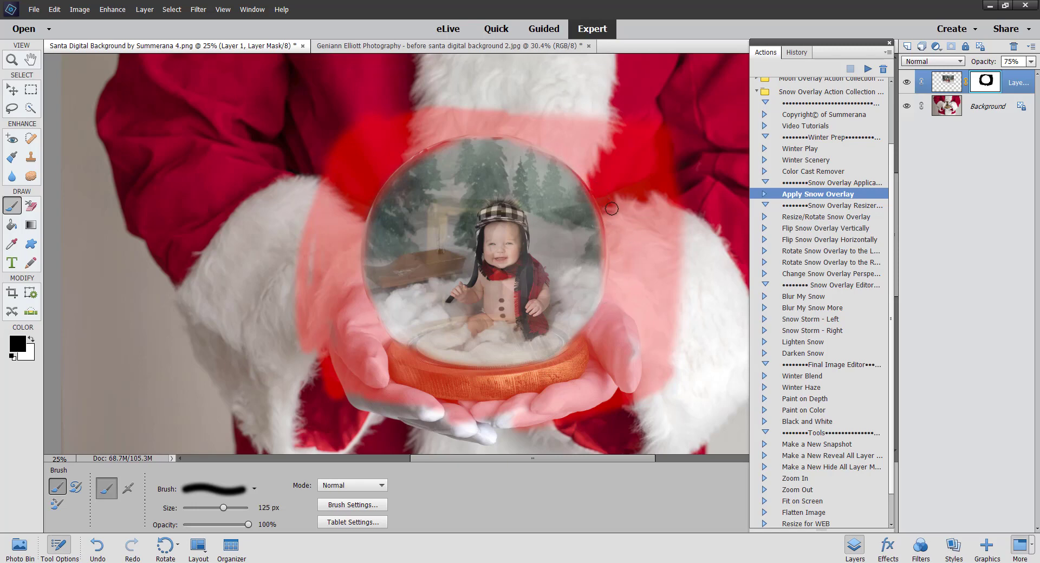
key(backslash)
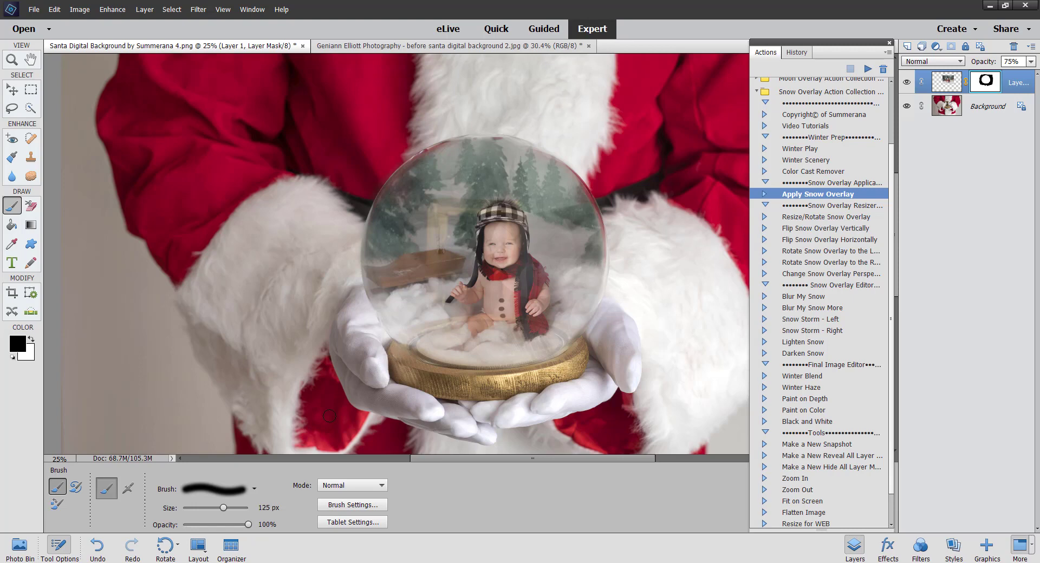
Step: Mask the photo off the globe's gold base rim with an 80 px brush at 84% opacity
drag(247, 525, 239, 525)
key(bracketleft)
key(bracketleft)
key(bracketleft)
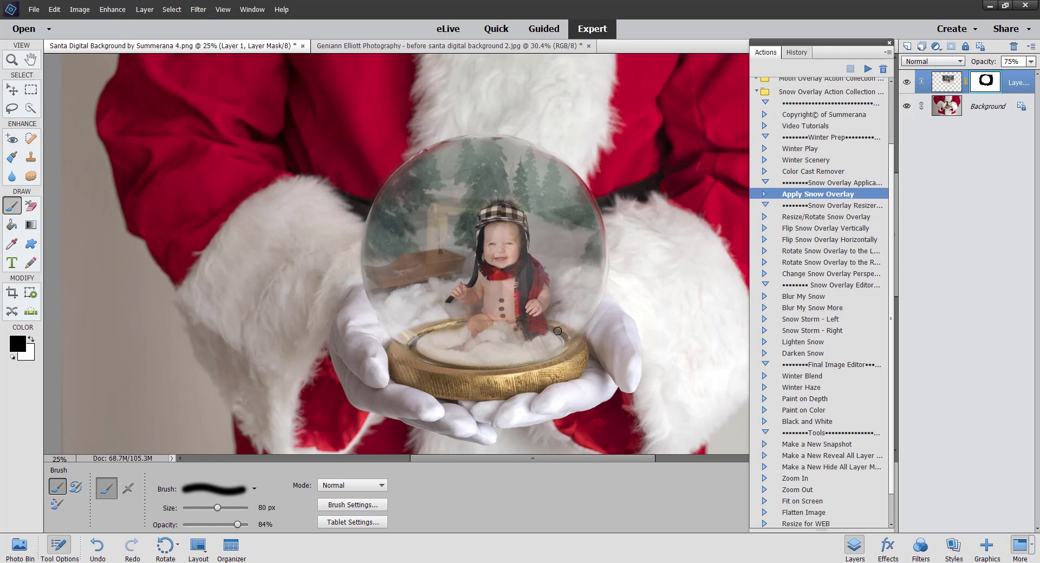
Step: Raise the baby photo layer's opacity to 100% and paint its mask white to restore snow inside the base rim
click(1031, 61)
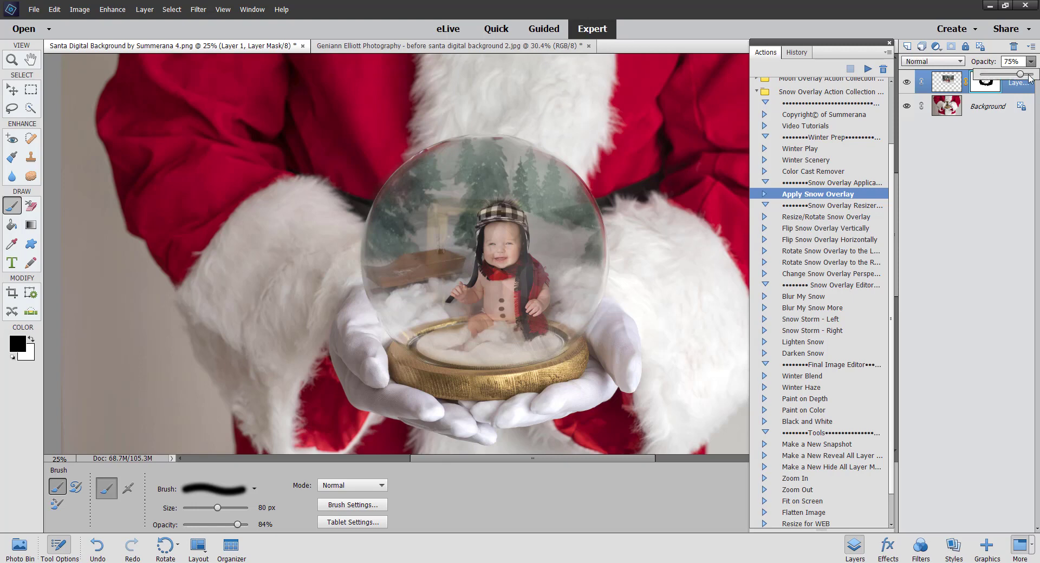
drag(1021, 74, 1034, 74)
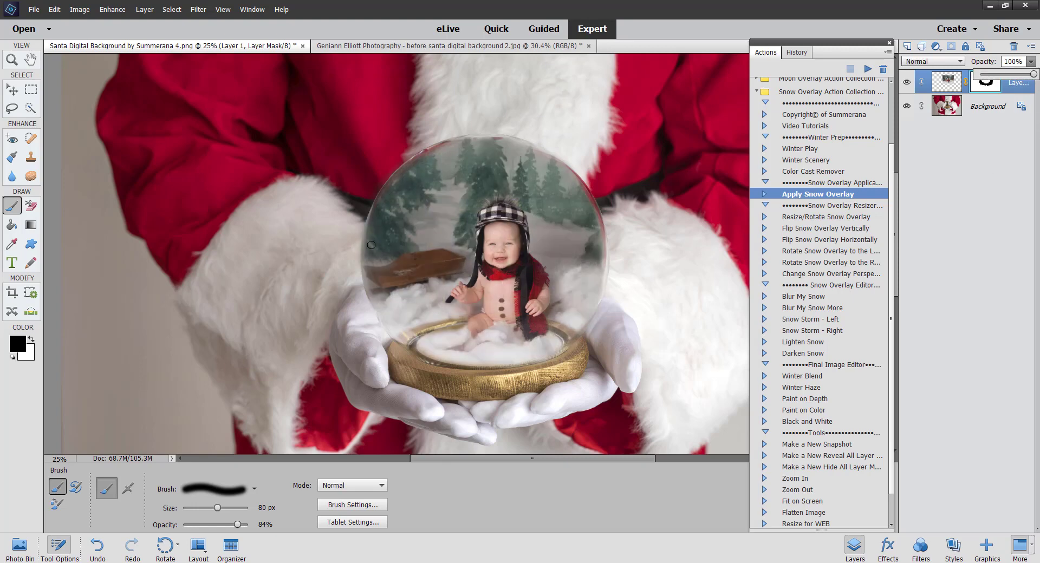
click(31, 339)
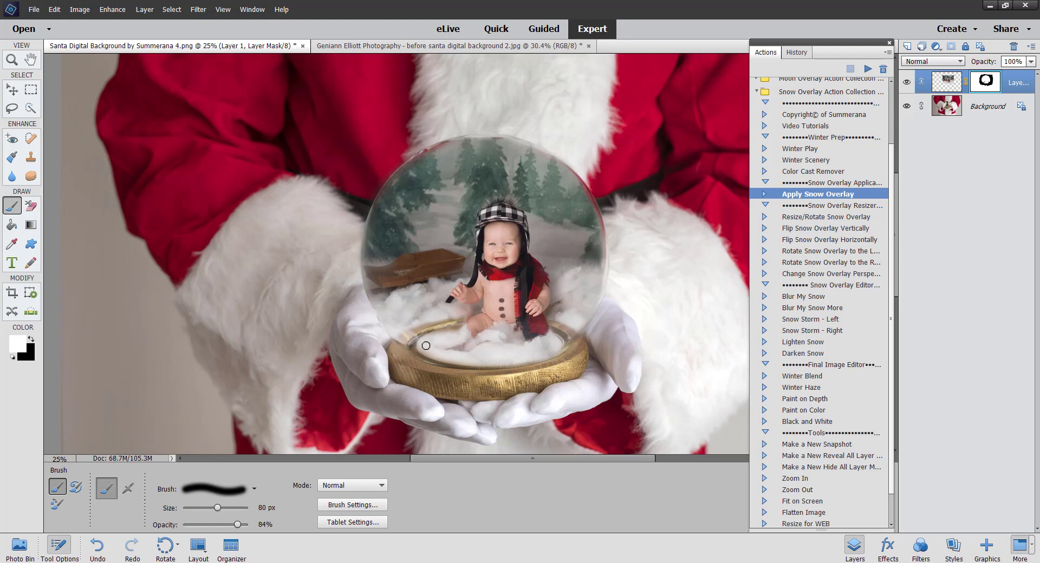
mouse_move(427, 351)
mouse_down()
mouse_move(464, 359)
mouse_move(451, 356)
mouse_up()
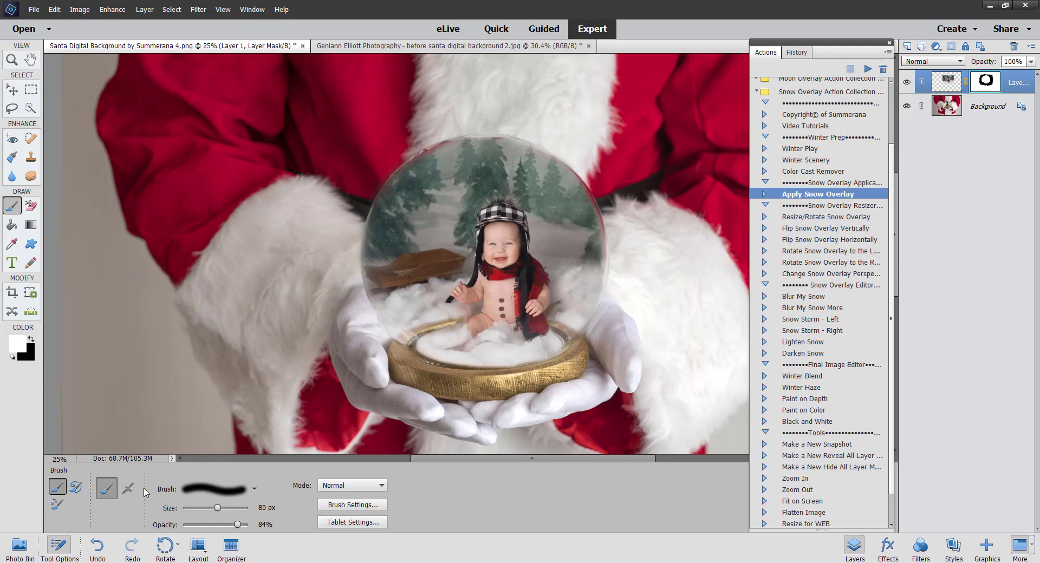
Step: With a 300 px brush at 58% opacity, undo the white stroke and paint the mask black along the globe's glass edges
drag(236, 525, 222, 526)
key(bracketright)
key(bracketright)
key(bracketright)
key(bracketright)
key(bracketright)
key(bracketright)
key(bracketright)
key(bracketright)
drag(382, 184, 369, 198)
click(54, 9)
click(76, 20)
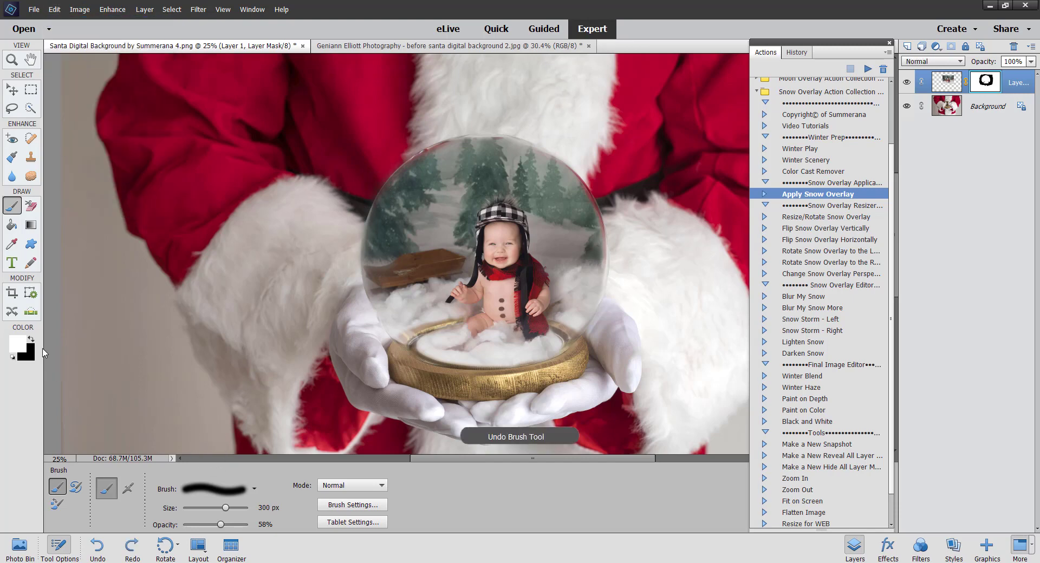
click(31, 340)
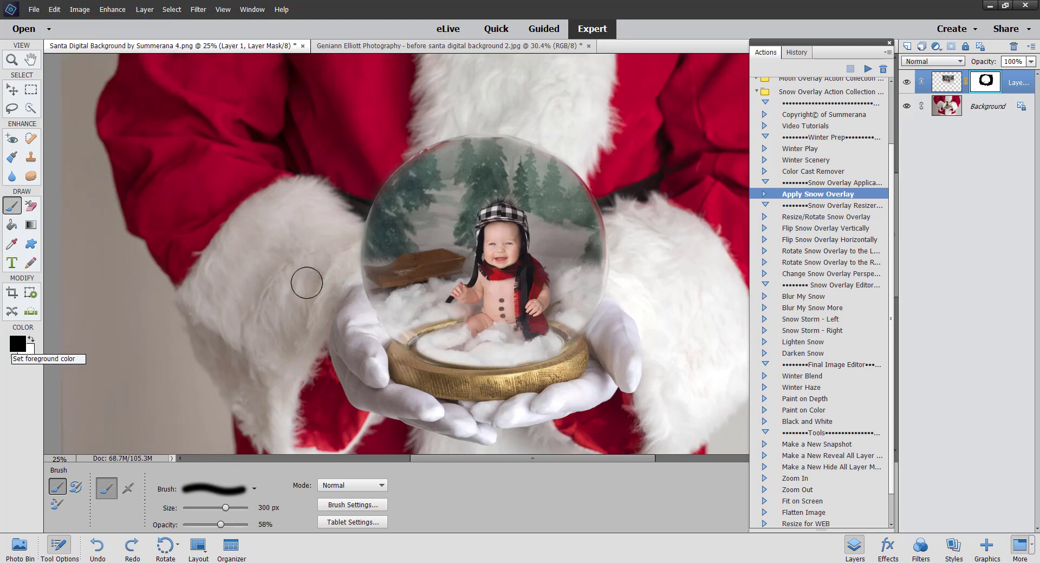
mouse_move(404, 165)
mouse_down()
mouse_move(373, 195)
mouse_move(357, 244)
mouse_move(365, 312)
mouse_up()
mouse_move(385, 346)
mouse_down()
mouse_move(358, 234)
mouse_move(373, 188)
mouse_move(411, 147)
mouse_move(455, 134)
mouse_move(520, 135)
mouse_move(567, 167)
mouse_move(599, 212)
mouse_move(607, 293)
mouse_up()
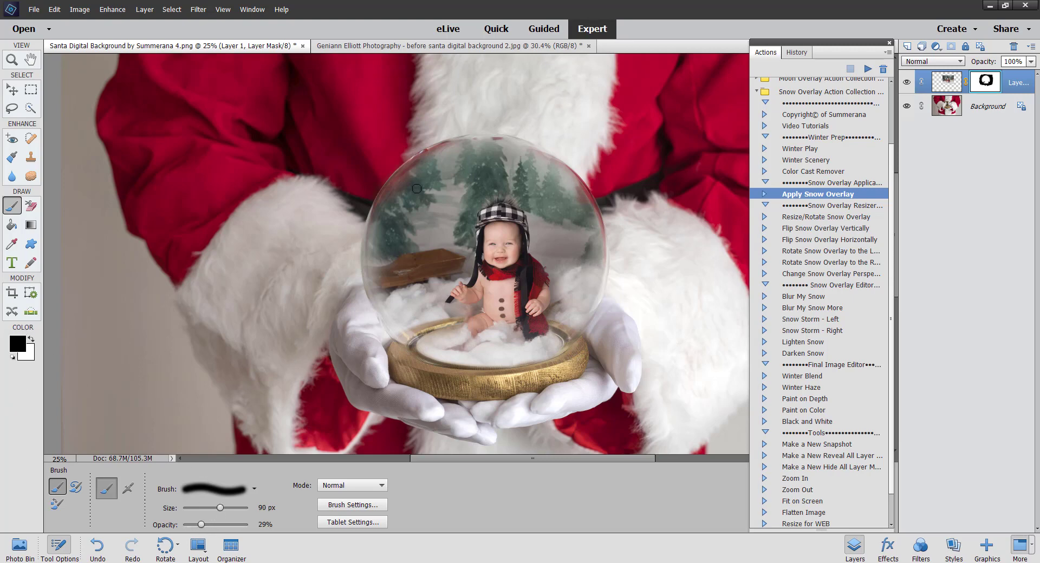
Step: Fade the scenery around the baby by painting the mask black with a 600 px brush at 29% opacity
key(bracketright)
key(bracketright)
key(bracketright)
key(bracketright)
key(bracketright)
mouse_move(401, 188)
mouse_down()
mouse_move(438, 152)
mouse_move(508, 140)
mouse_move(441, 152)
mouse_move(388, 194)
mouse_move(372, 241)
mouse_move(379, 229)
mouse_move(388, 293)
mouse_move(379, 236)
mouse_up()
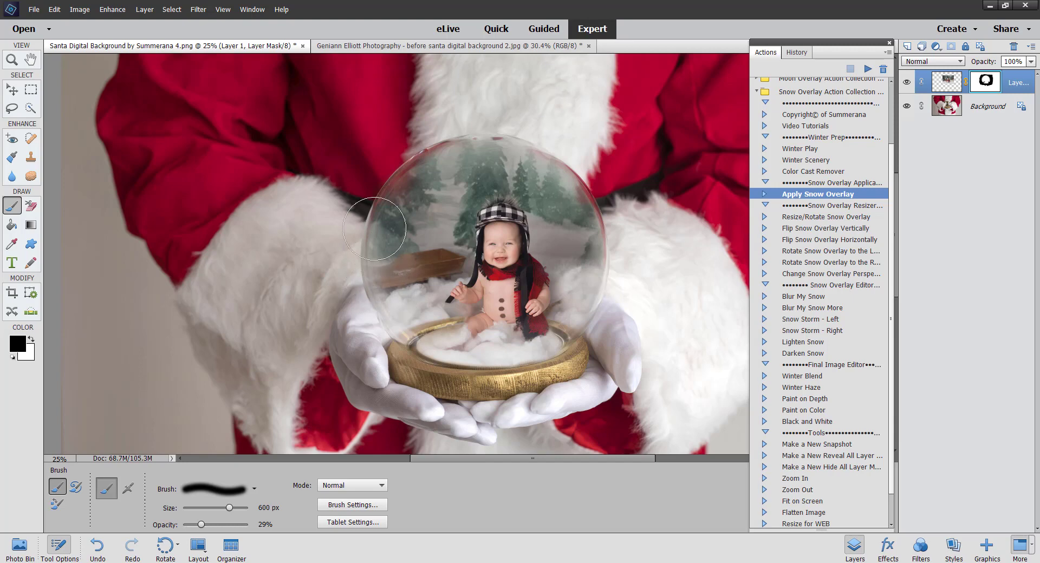
mouse_move(562, 153)
mouse_down()
mouse_move(614, 268)
mouse_move(602, 312)
mouse_move(599, 203)
mouse_move(564, 152)
mouse_move(521, 134)
mouse_move(452, 133)
mouse_move(502, 143)
mouse_move(456, 143)
mouse_move(379, 215)
mouse_up()
mouse_move(425, 263)
mouse_down()
mouse_move(384, 213)
mouse_move(405, 167)
mouse_move(423, 158)
mouse_move(394, 202)
mouse_move(375, 281)
mouse_move(363, 232)
mouse_move(482, 138)
mouse_move(571, 161)
mouse_move(553, 153)
mouse_move(617, 245)
mouse_move(604, 302)
mouse_move(597, 273)
mouse_move(594, 307)
mouse_move(605, 221)
mouse_move(560, 161)
mouse_move(568, 175)
mouse_move(494, 140)
mouse_move(574, 155)
mouse_move(599, 210)
mouse_move(587, 229)
mouse_move(598, 248)
mouse_move(465, 155)
mouse_move(386, 218)
mouse_move(409, 152)
mouse_move(406, 220)
mouse_move(421, 191)
mouse_move(414, 200)
mouse_move(416, 142)
mouse_move(583, 180)
mouse_move(602, 216)
mouse_move(601, 245)
mouse_move(585, 189)
mouse_move(552, 166)
mouse_move(601, 293)
mouse_move(597, 310)
mouse_move(422, 327)
mouse_move(411, 260)
mouse_up()
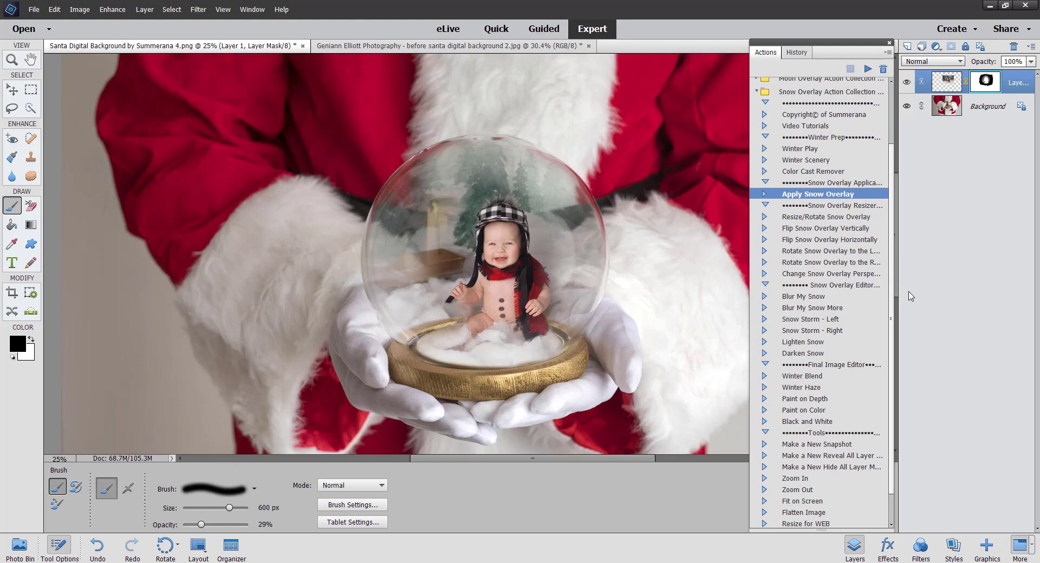
Step: Add a Levels adjustment layer above the baby photo layer and set its white input level to 250
key(v)
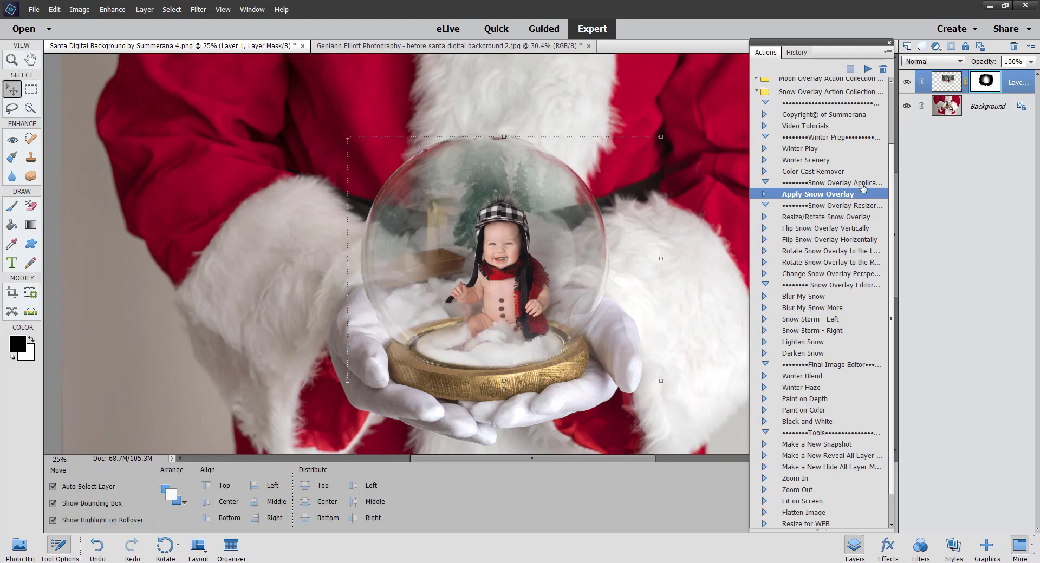
click(951, 104)
click(946, 90)
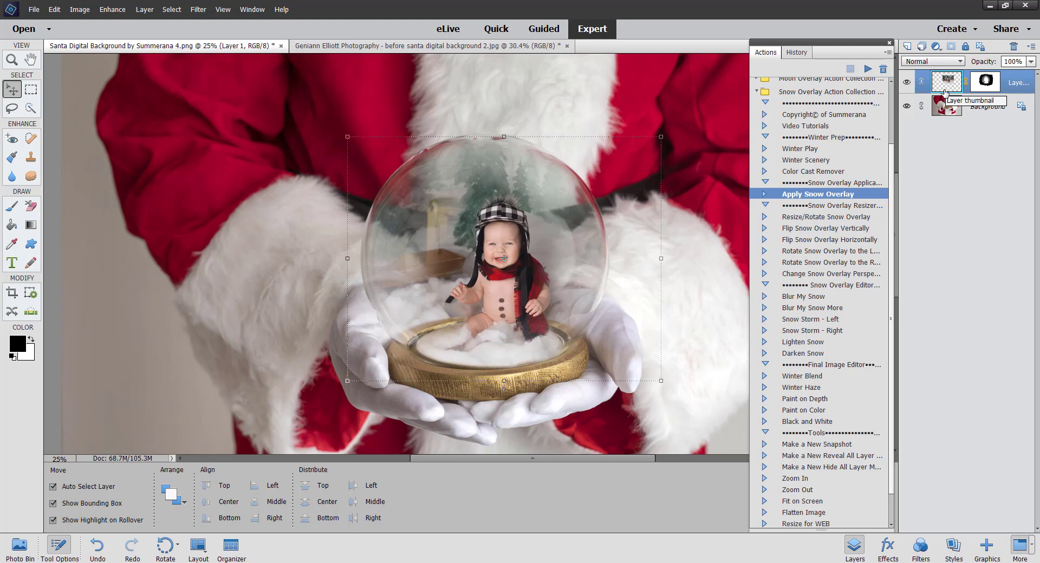
click(252, 10)
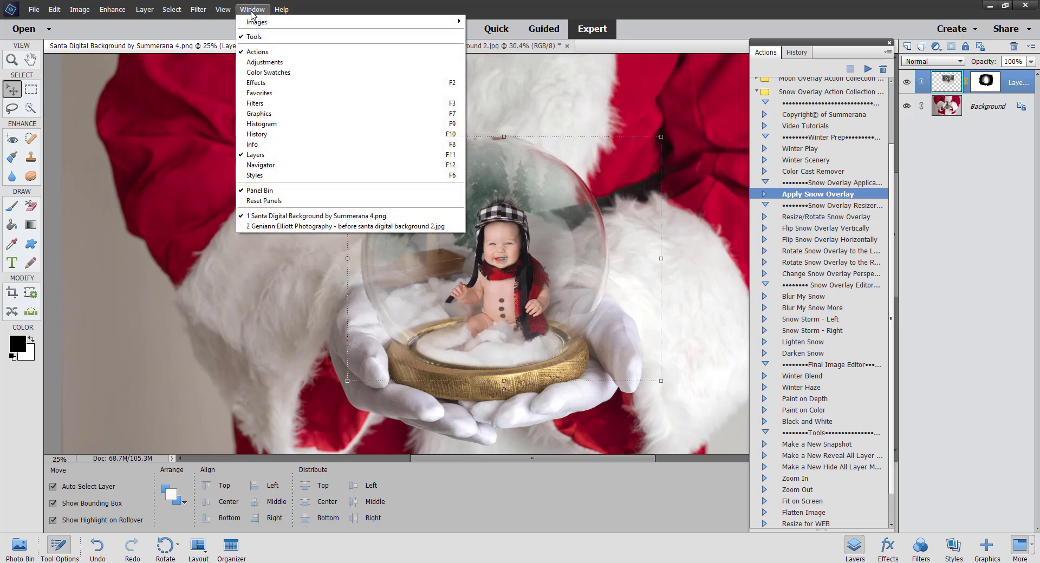
click(262, 63)
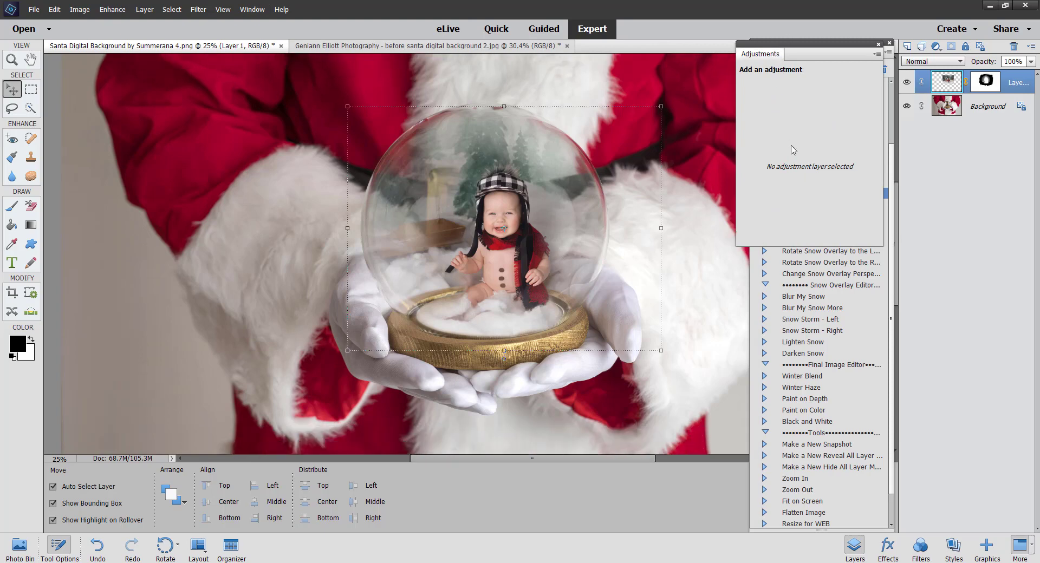
click(877, 55)
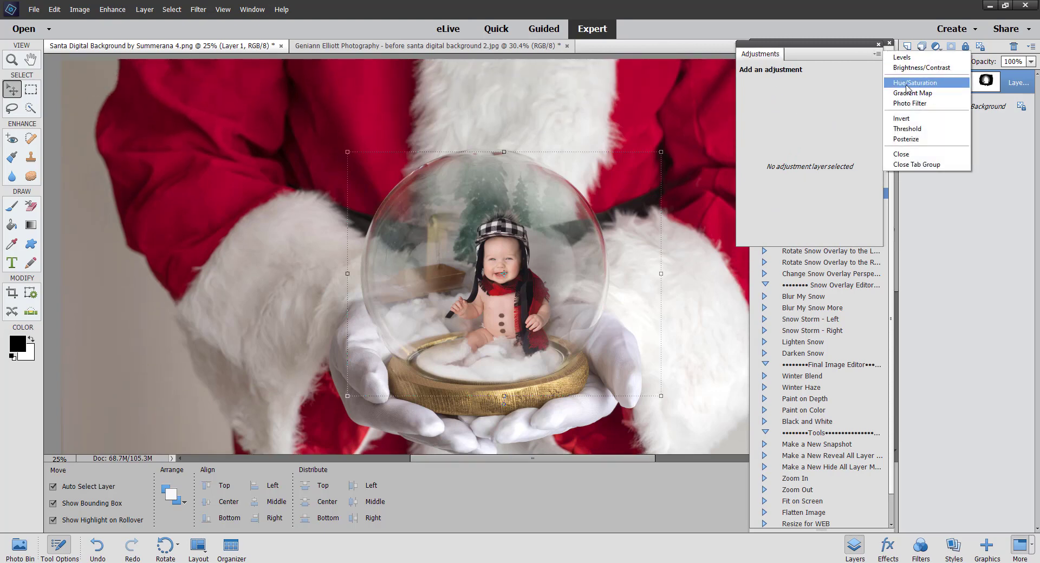
click(902, 59)
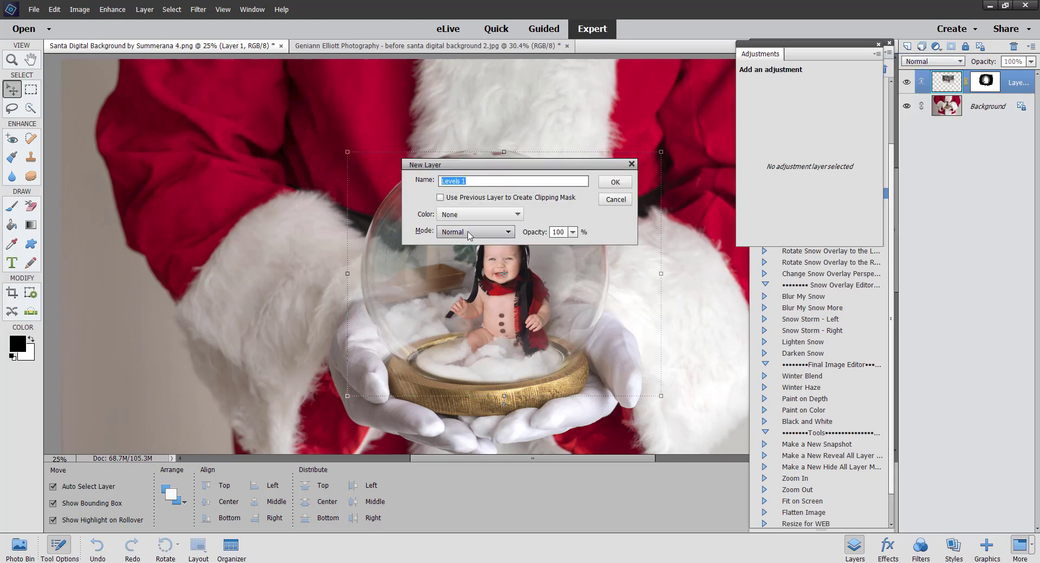
click(612, 182)
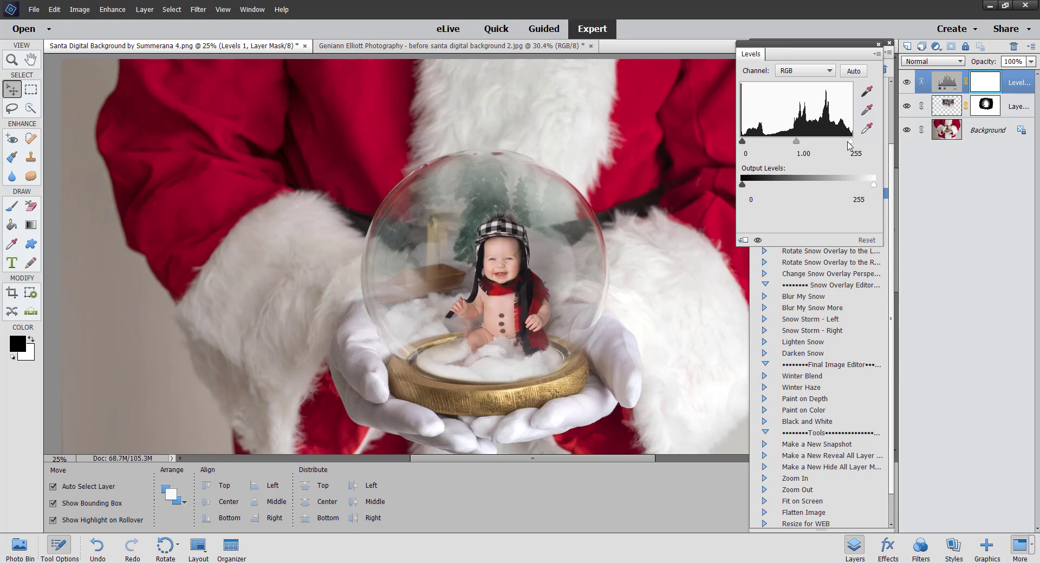
drag(848, 143, 846, 146)
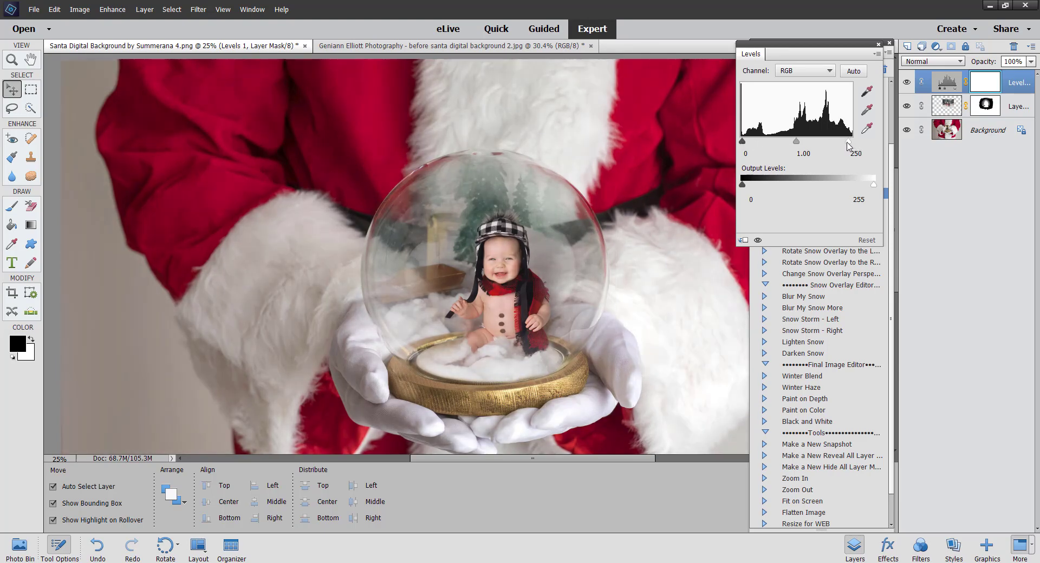
Step: Clip the Levels adjustment to the baby photo layer and lower its white input level further to brighten the photo
right_click(1020, 80)
click(991, 183)
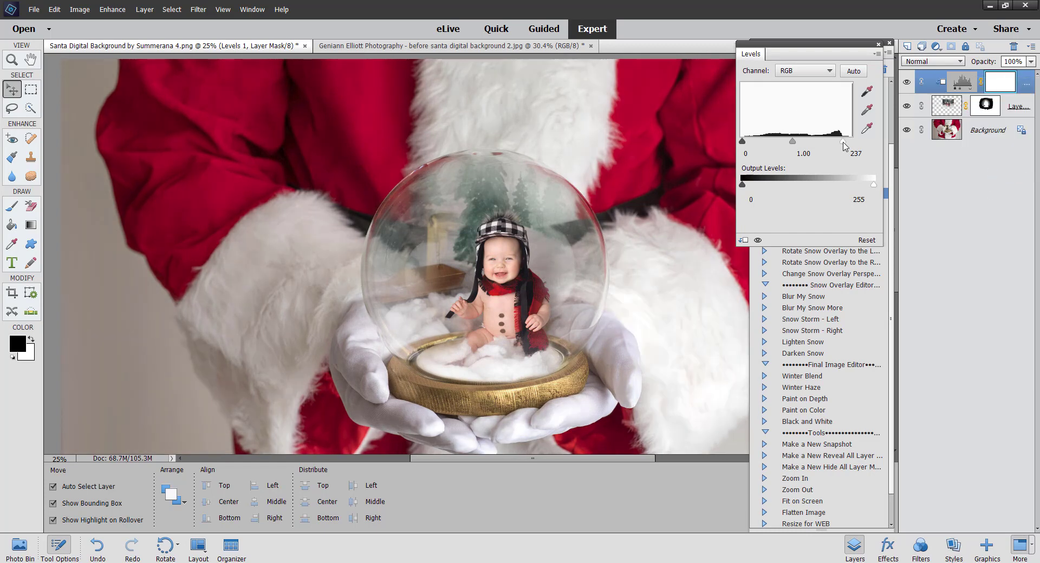
mouse_move(837, 144)
mouse_down()
mouse_move(848, 144)
mouse_move(838, 144)
mouse_up()
click(878, 44)
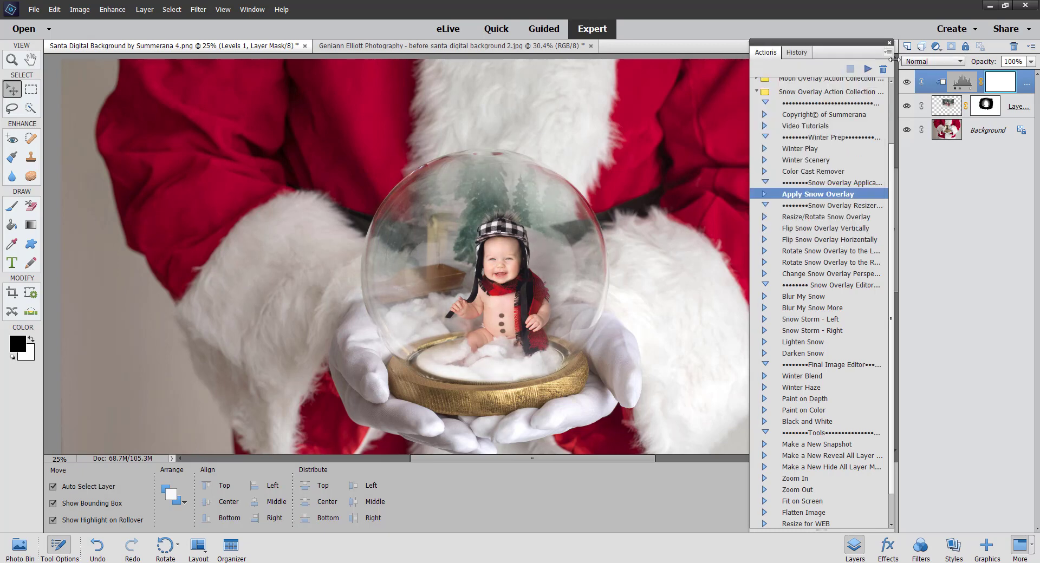
Step: Select the baby photo layer and run the Winter Haze action to its end
click(953, 111)
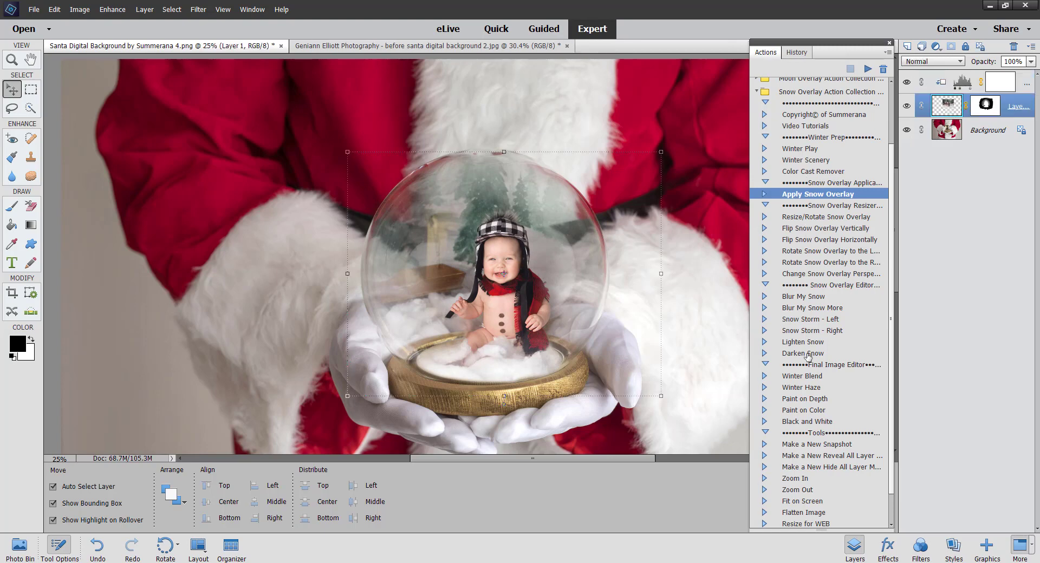
click(800, 388)
click(867, 70)
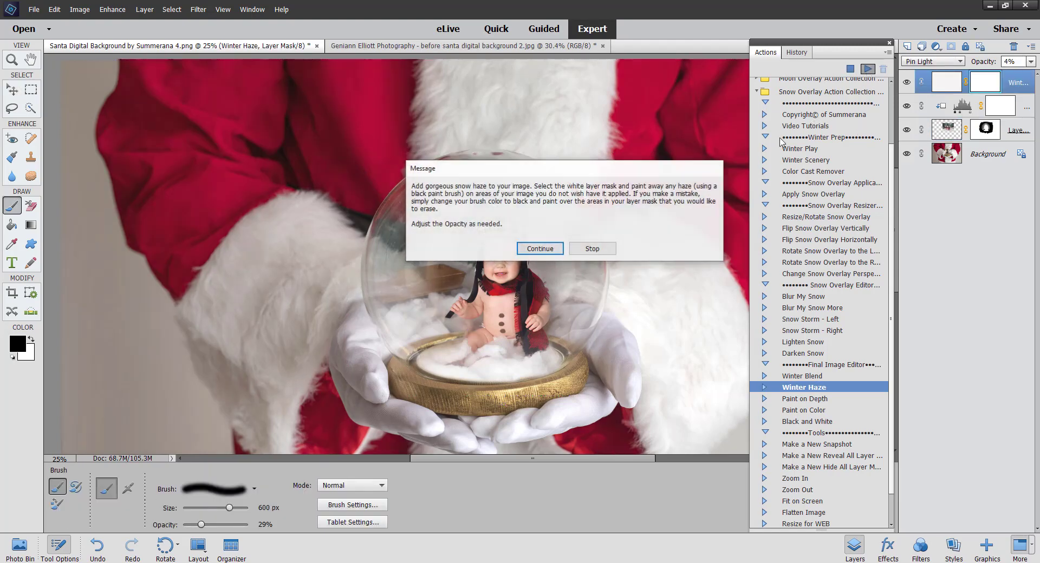
click(522, 245)
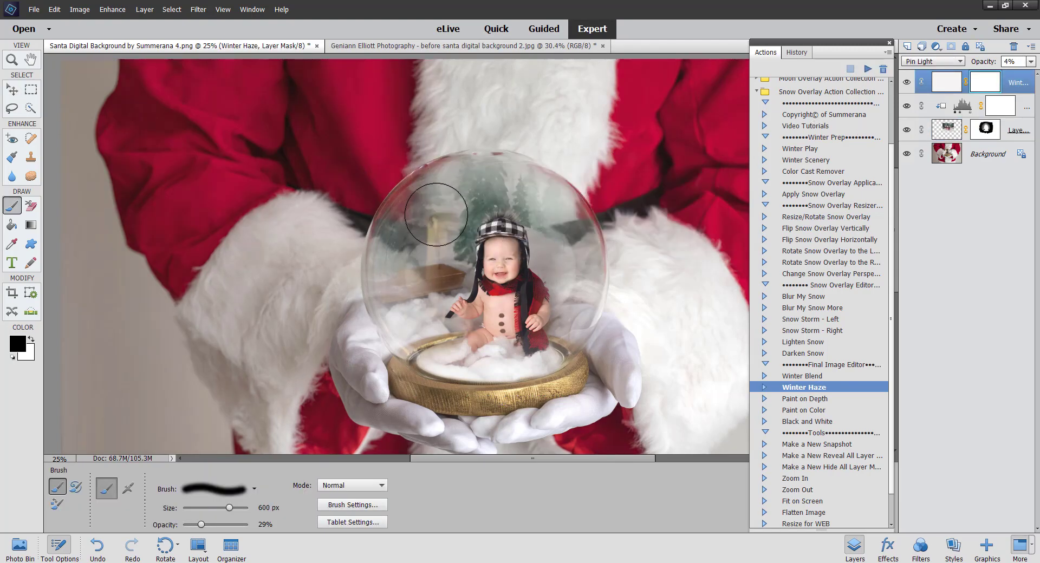
Step: Switch the paint colour to white, clip the Winter Haze layer to the layers below, and invert its mask to black
click(31, 340)
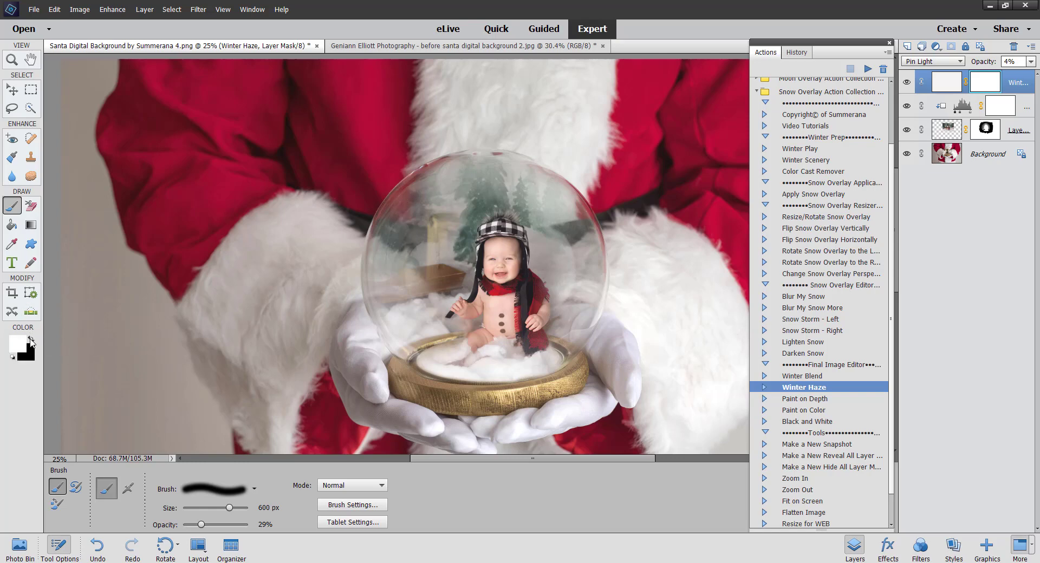
right_click(1017, 83)
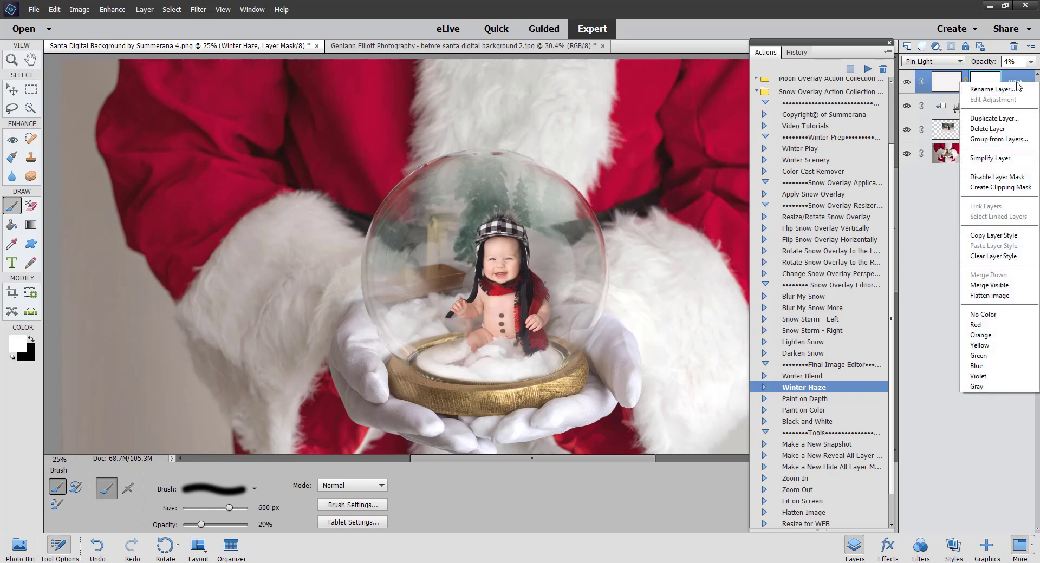
click(1001, 187)
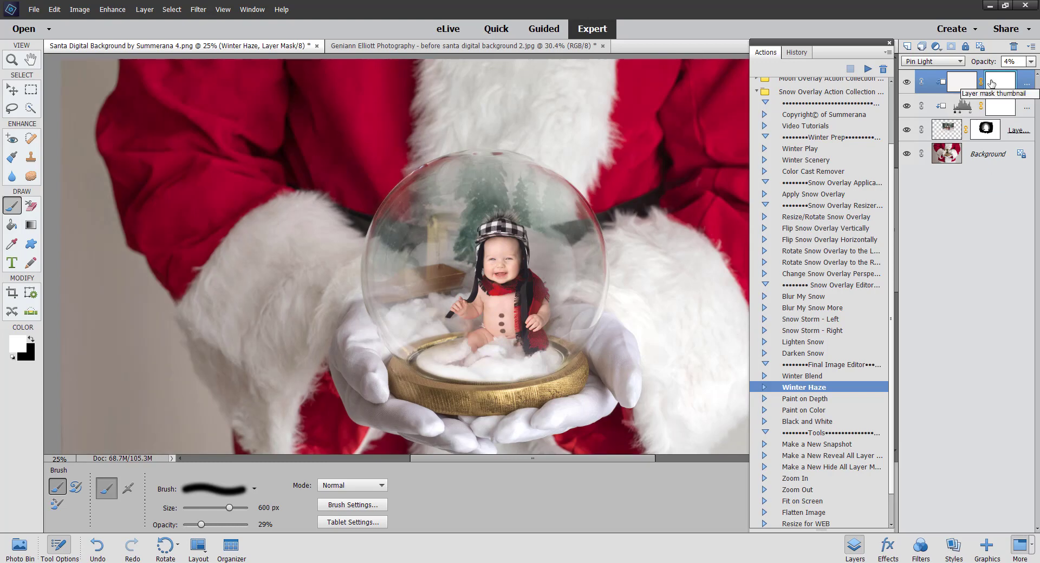
key(ctrl+i)
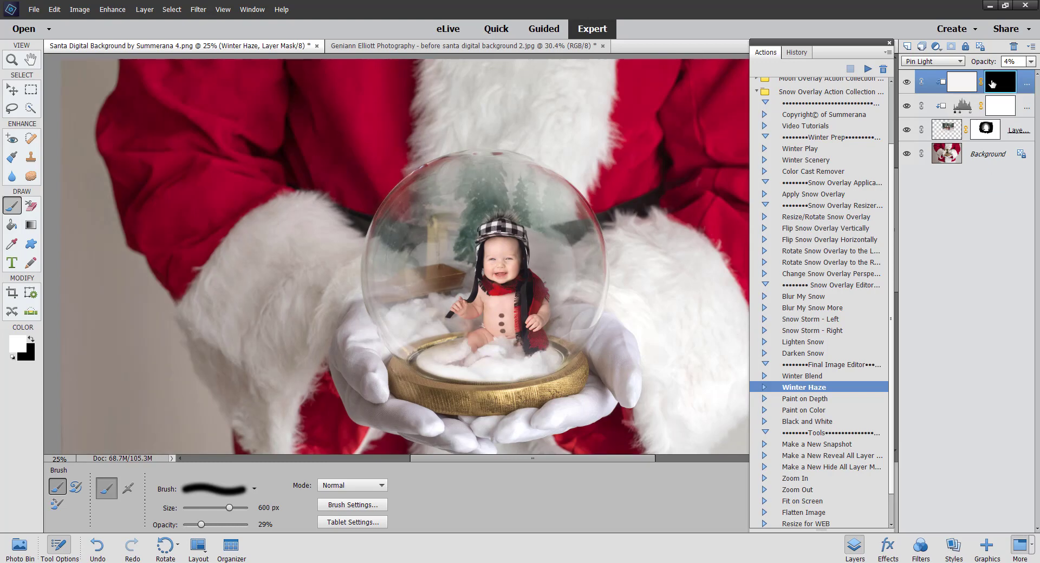
Step: Paint the haze mask white across the upper globe with a 600 px brush at 59% opacity and set the layer's opacity to 15%
mouse_move(406, 216)
mouse_down()
mouse_move(436, 198)
mouse_move(438, 185)
mouse_move(428, 222)
mouse_up()
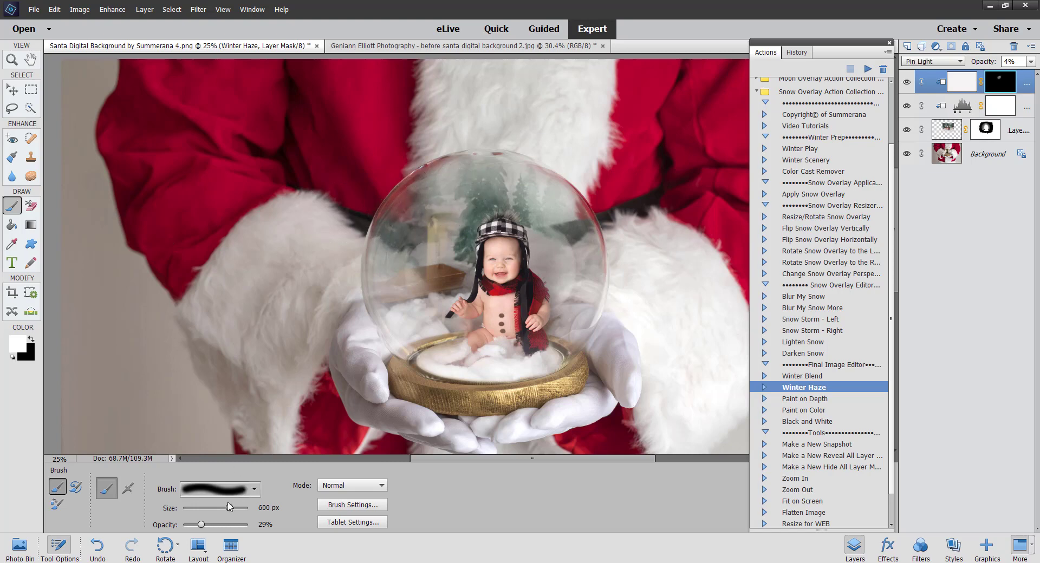
drag(222, 527, 223, 526)
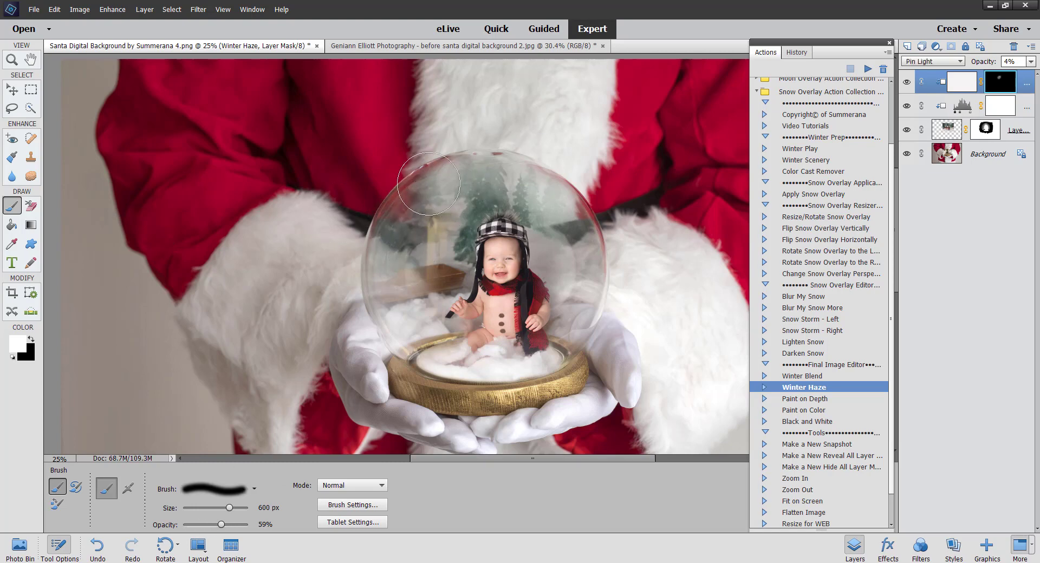
mouse_move(480, 183)
mouse_down()
mouse_move(422, 232)
mouse_move(419, 206)
mouse_move(435, 204)
mouse_move(409, 221)
mouse_up()
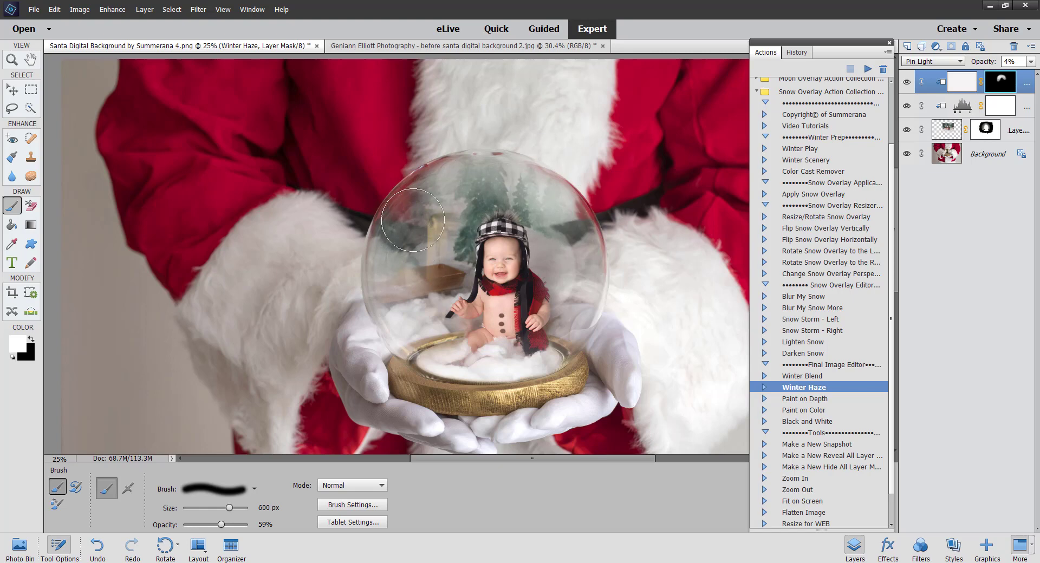
click(1032, 62)
mouse_move(991, 78)
mouse_down()
mouse_move(999, 78)
mouse_move(990, 81)
mouse_up()
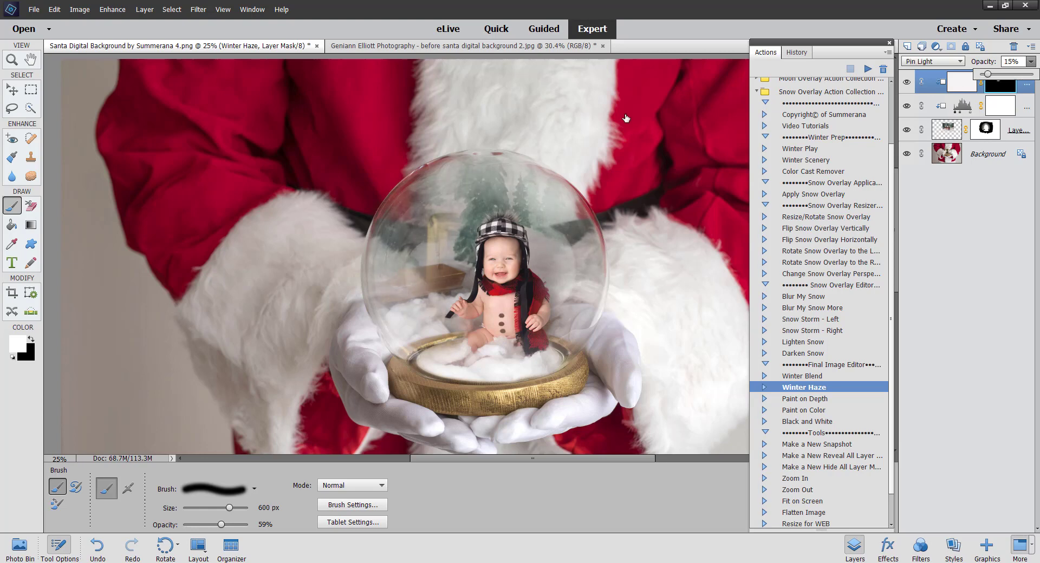
click(560, 209)
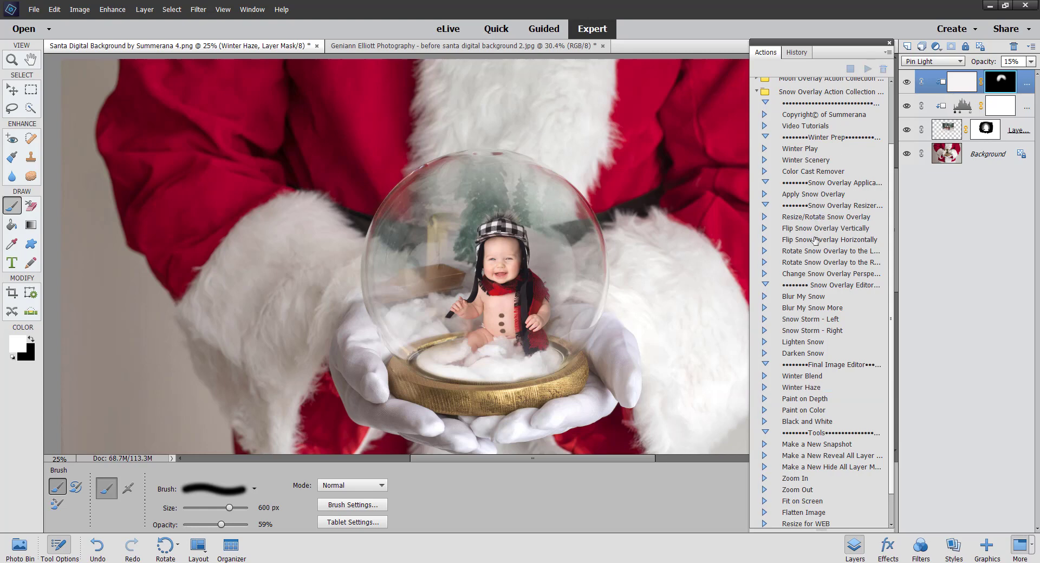
Step: Run the Apply Snow Overlay action and place the Snow Overlay 1 image
click(812, 197)
click(867, 69)
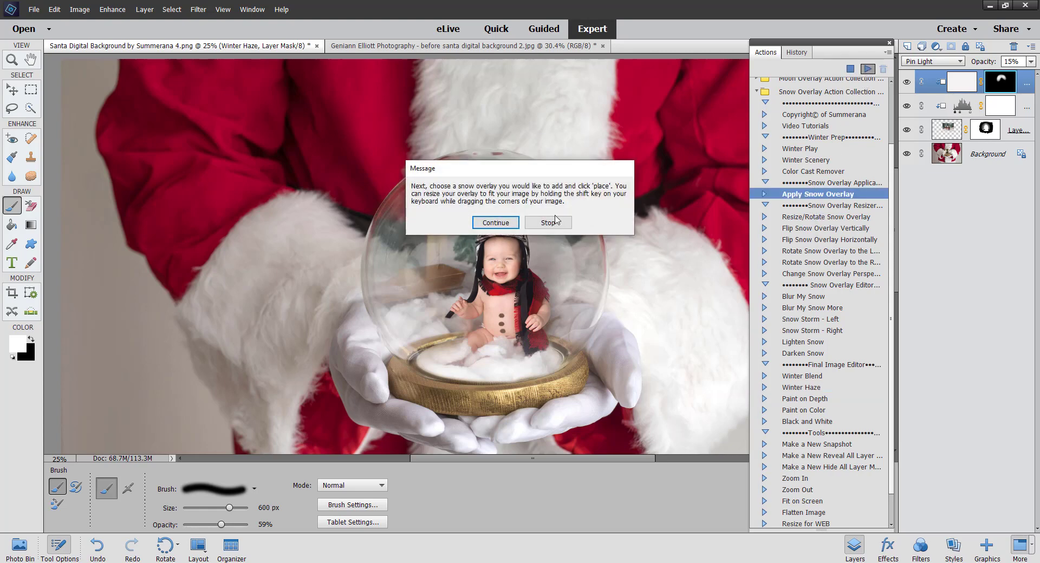
click(503, 223)
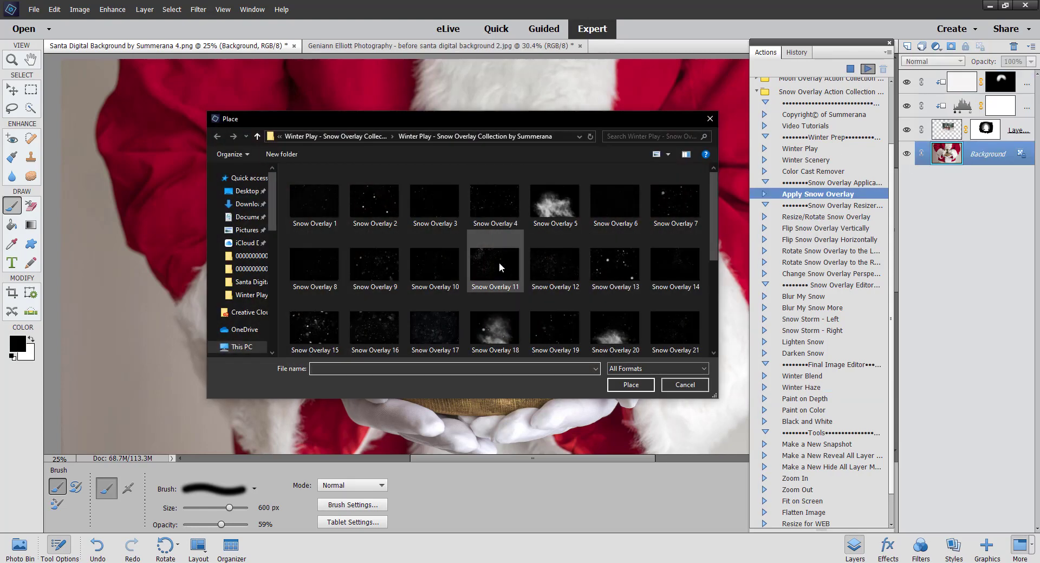
click(332, 215)
double_click(332, 216)
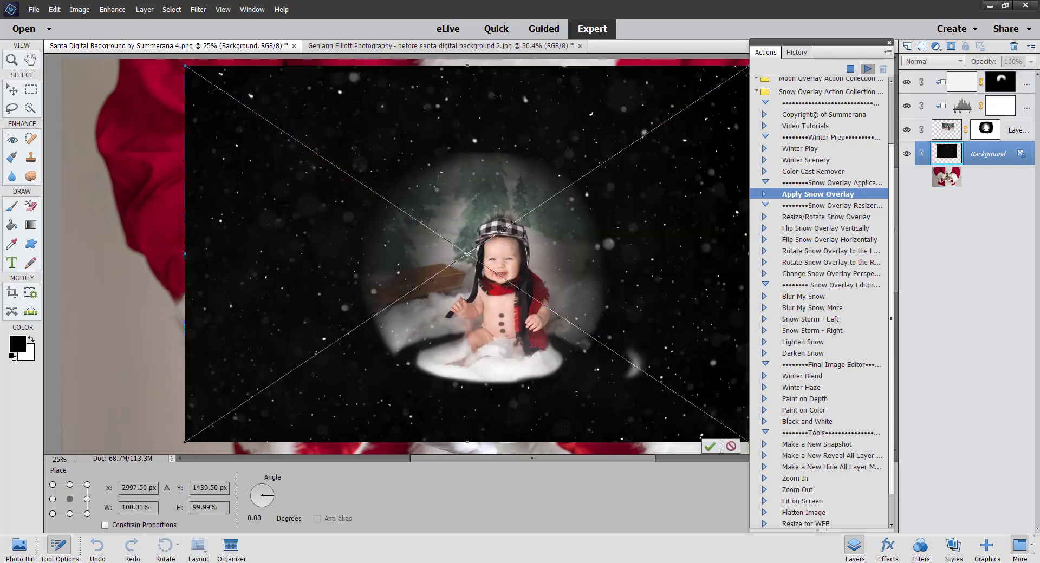
Step: Scale the snow overlay to about 56% width and 65% height over the globe, commit it, and finish the action
drag(184, 65, 461, 182)
drag(513, 213, 414, 176)
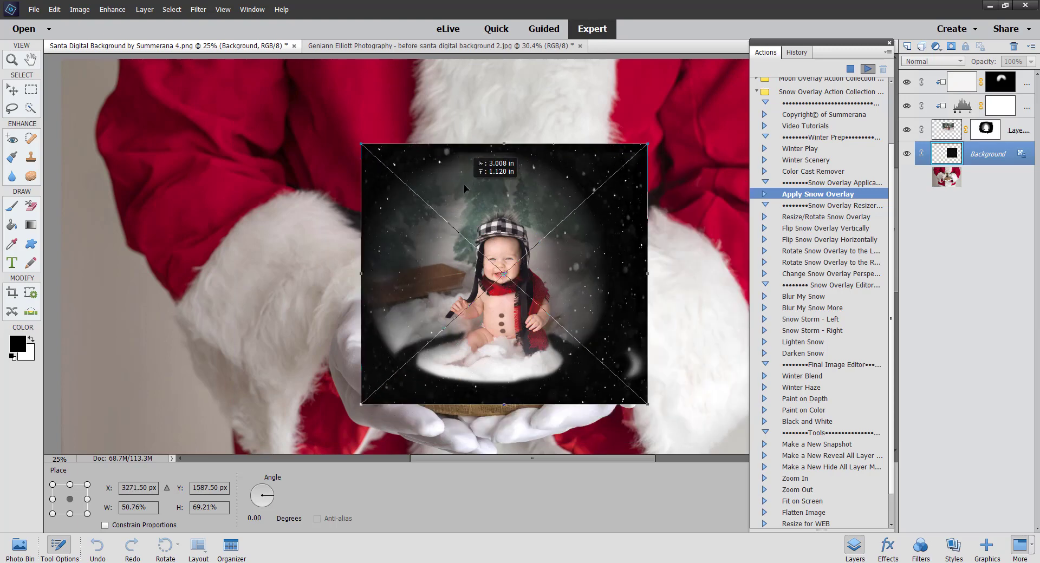
drag(649, 403, 677, 388)
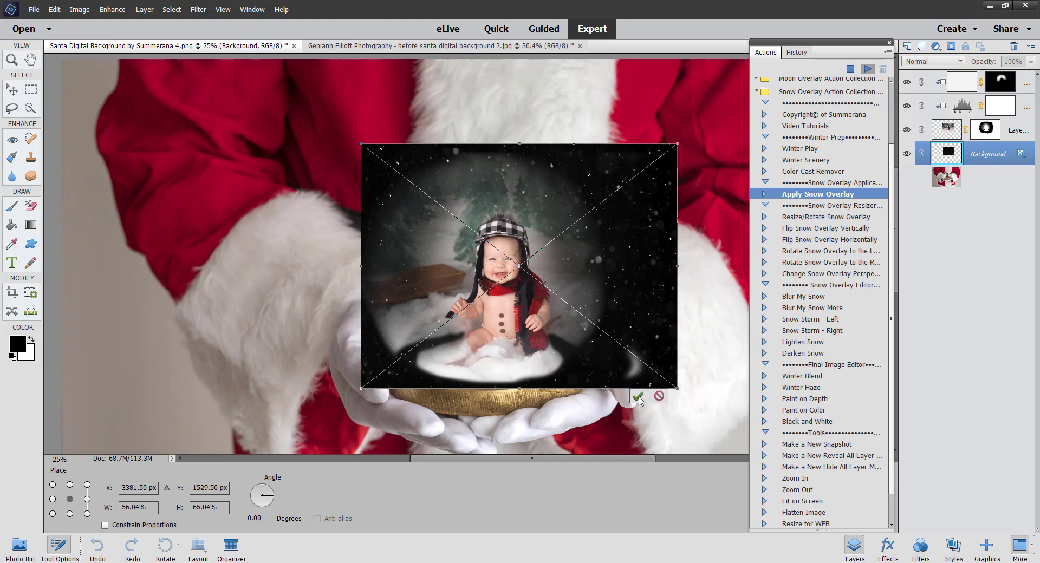
click(638, 398)
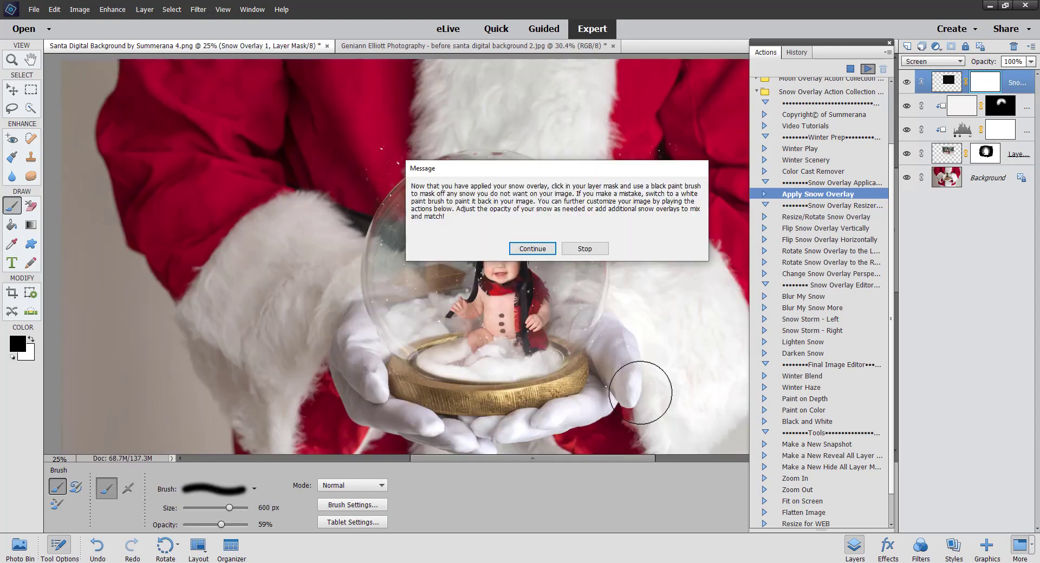
click(533, 248)
Step: Mask the snow off the baby's face with a black 150 px brush
key(bracketleft)
key(bracketleft)
key(bracketleft)
key(bracketleft)
key(bracketleft)
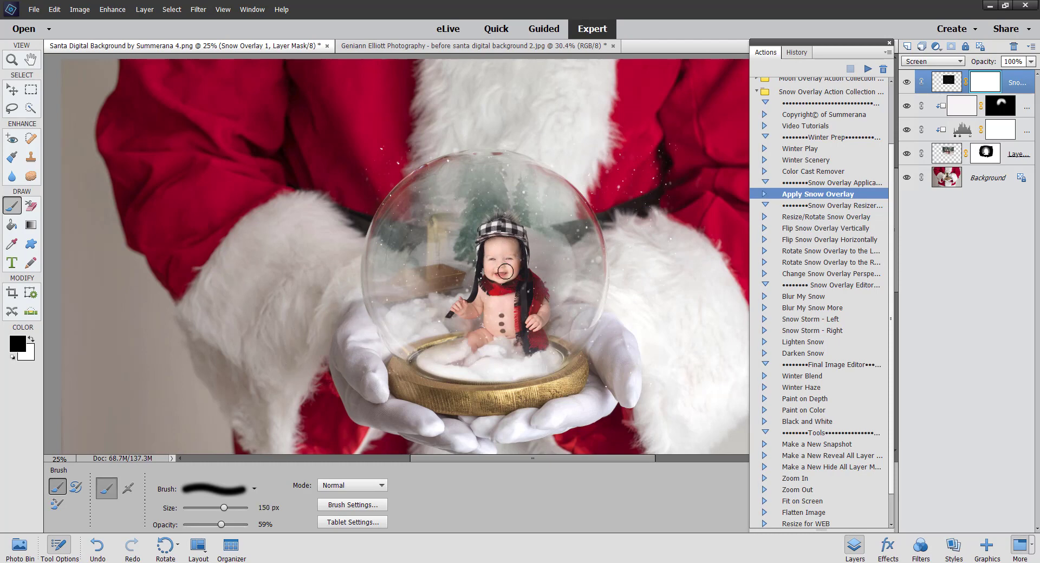
right_click(1021, 91)
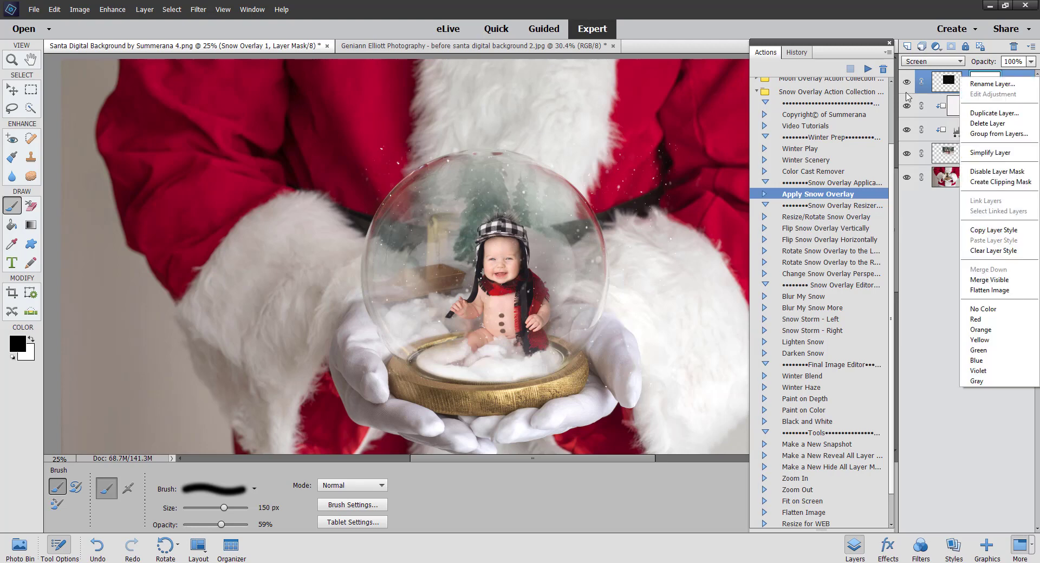
click(989, 113)
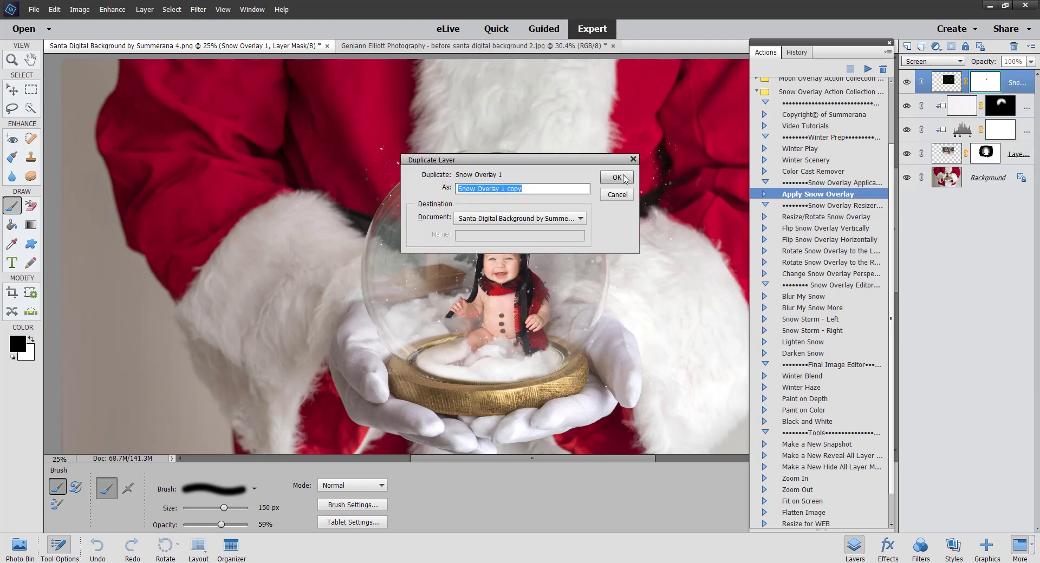
click(630, 195)
Step: Clip the Snow Overlay 1 layer to the baby photo layer and duplicate the clipped overlay
right_click(1014, 86)
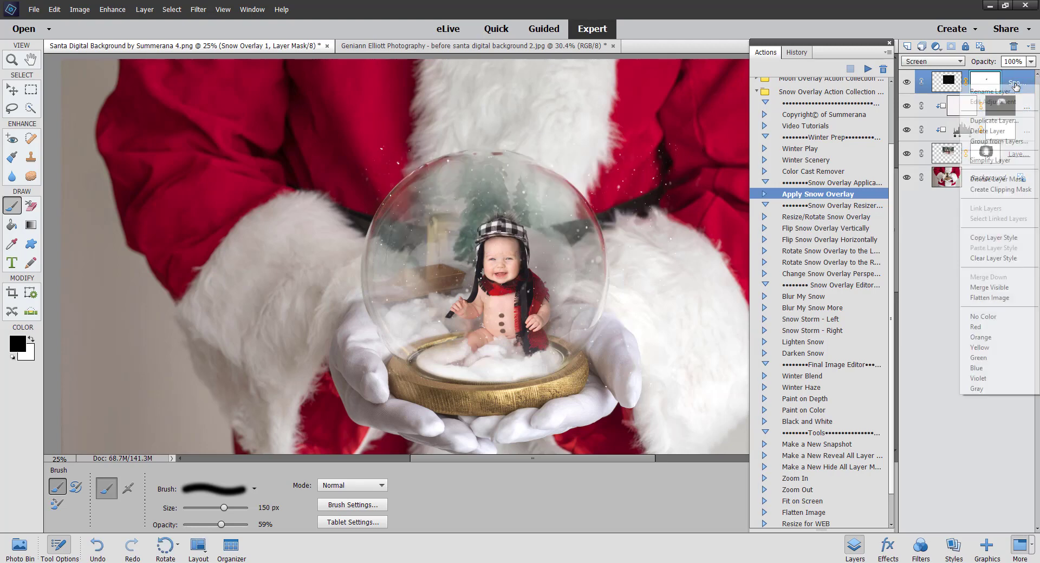
click(1000, 189)
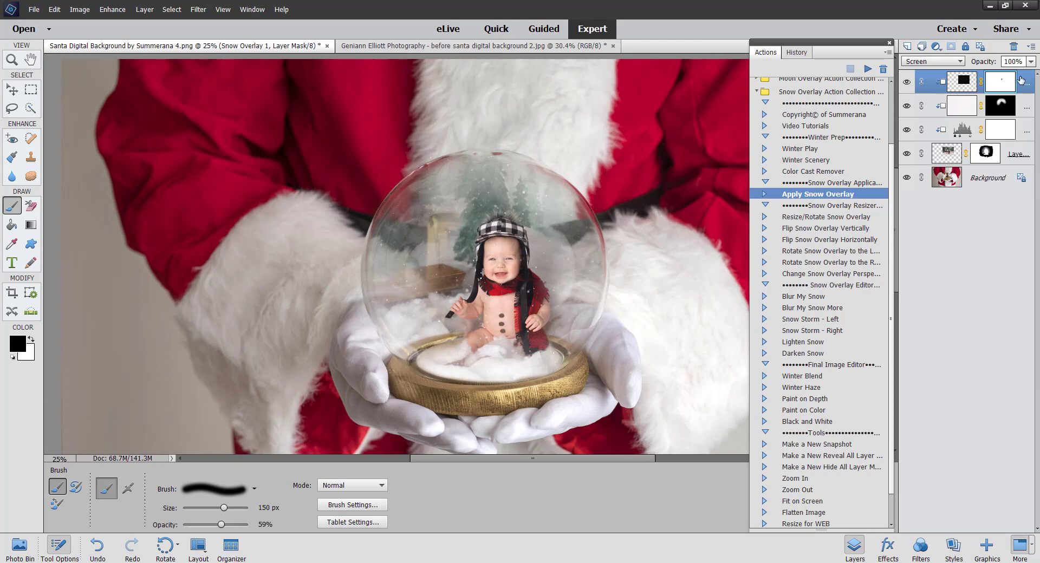
right_click(1026, 81)
click(986, 86)
click(629, 194)
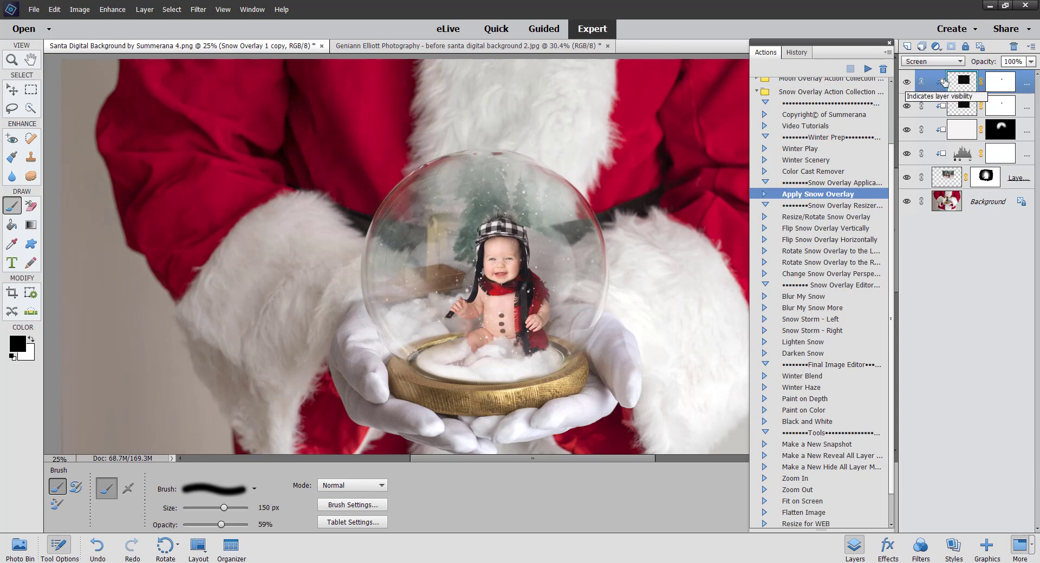
Step: Set the duplicated snow overlay's opacity to 66% and make its layer mask active
click(1031, 61)
drag(1031, 74, 1023, 76)
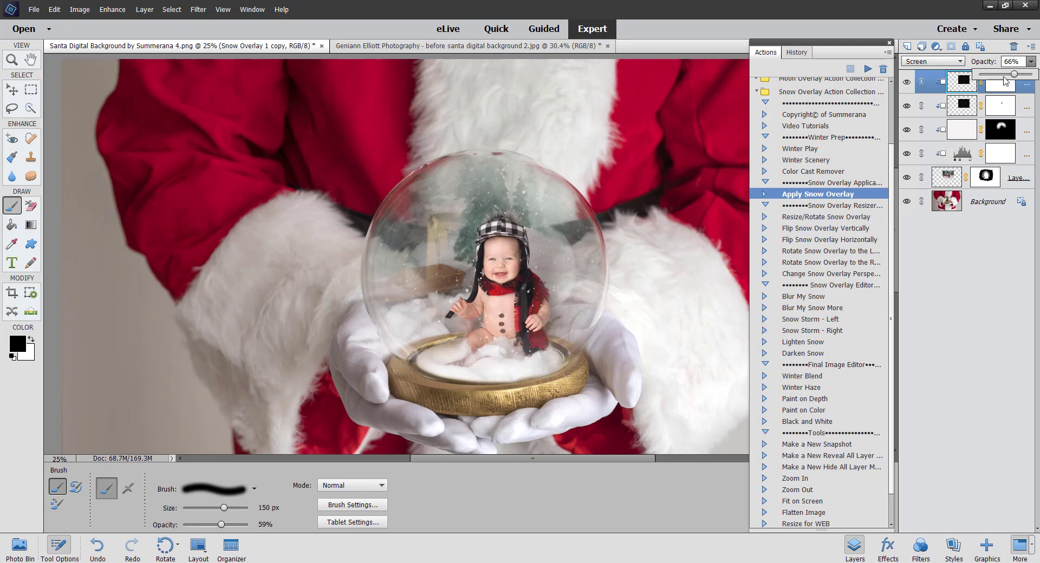
click(991, 88)
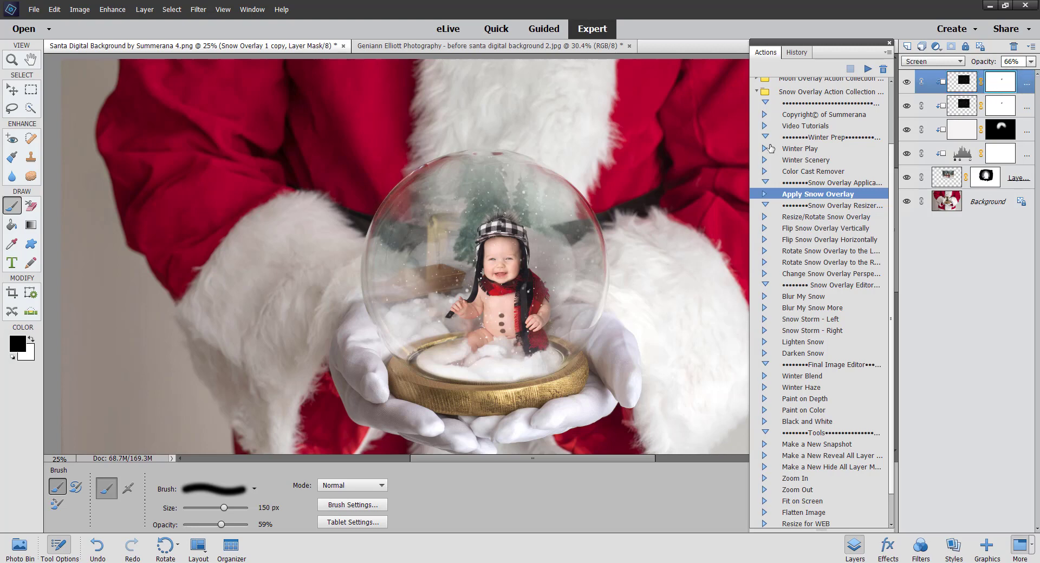
key(ctrl+minus)
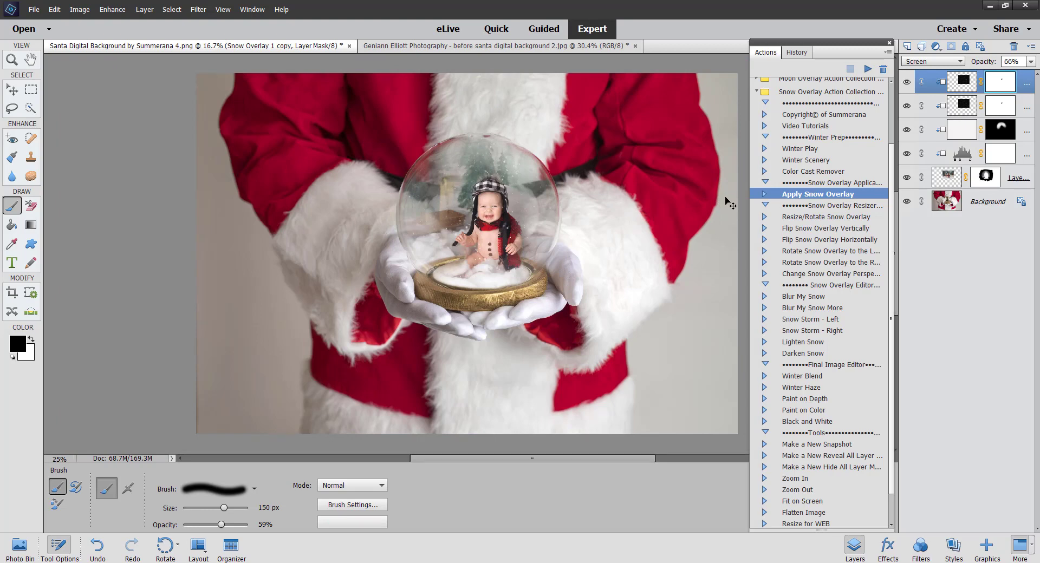
key(ctrl+plus)
drag(619, 171, 594, 217)
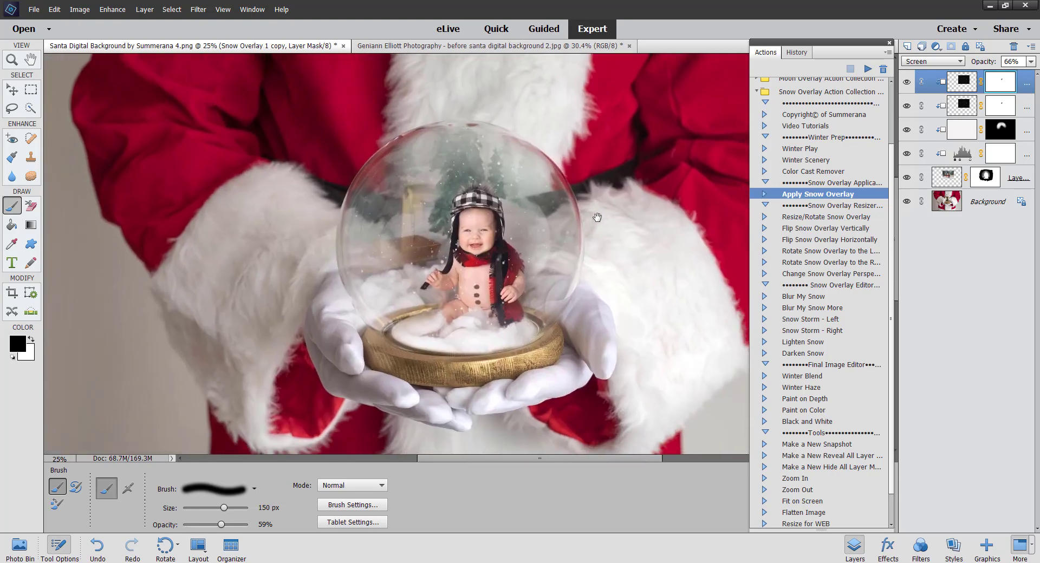
click(1031, 48)
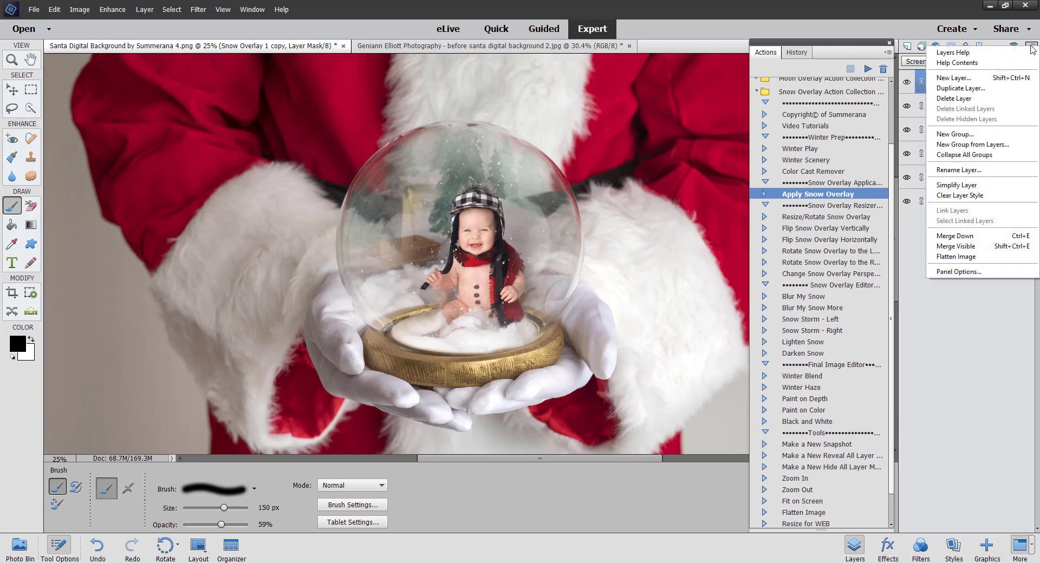
click(1031, 48)
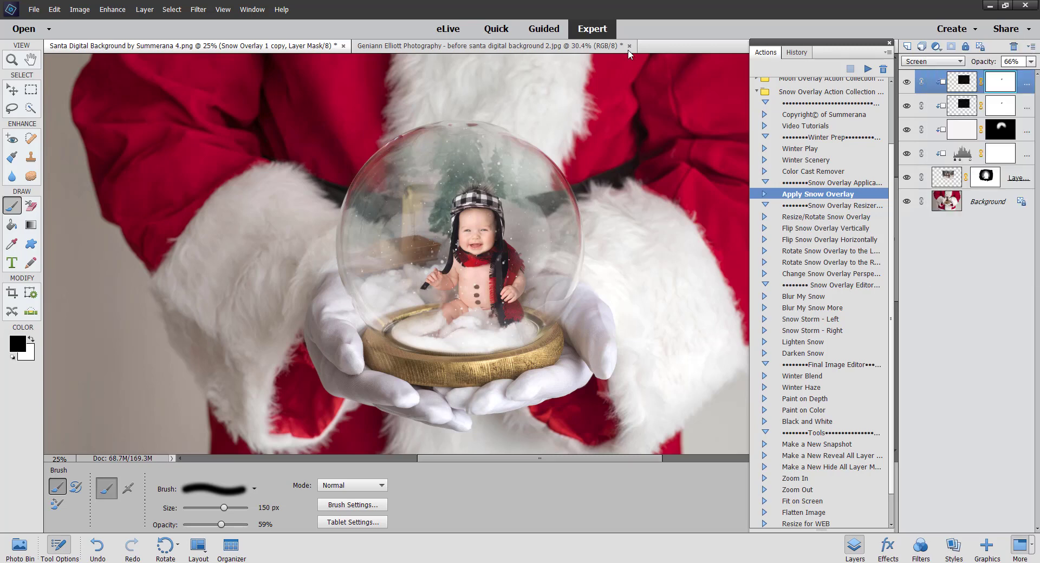
Step: Add an unclipped Photo Filter adjustment layer above the snow overlay layers
click(249, 10)
click(260, 64)
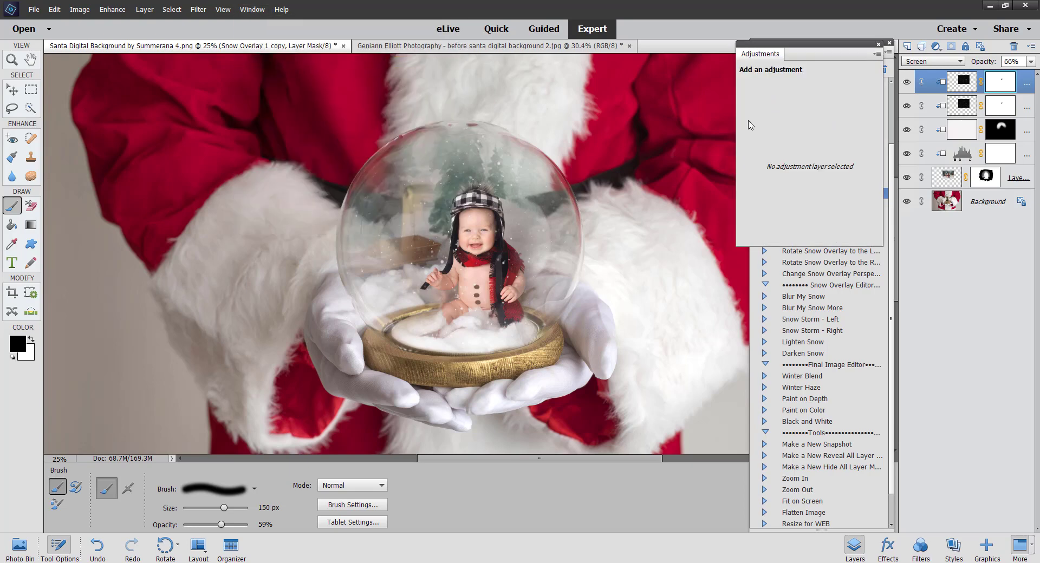
click(877, 54)
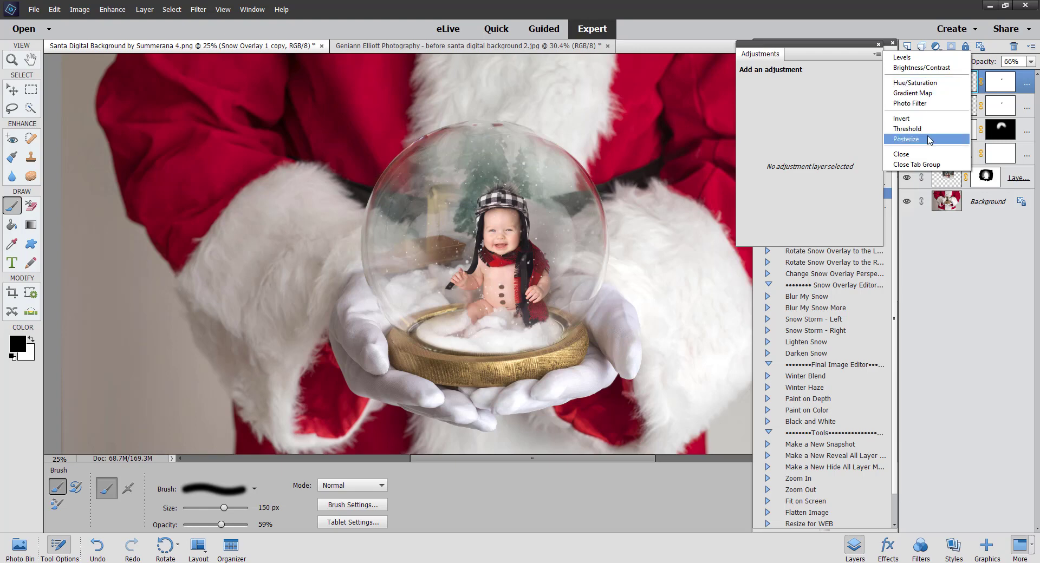
click(914, 104)
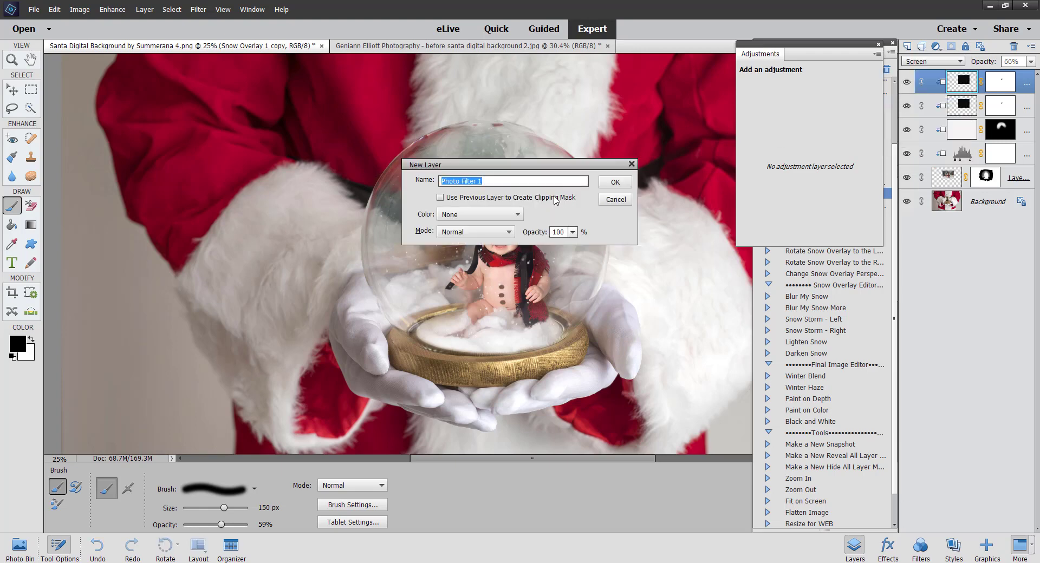
click(615, 180)
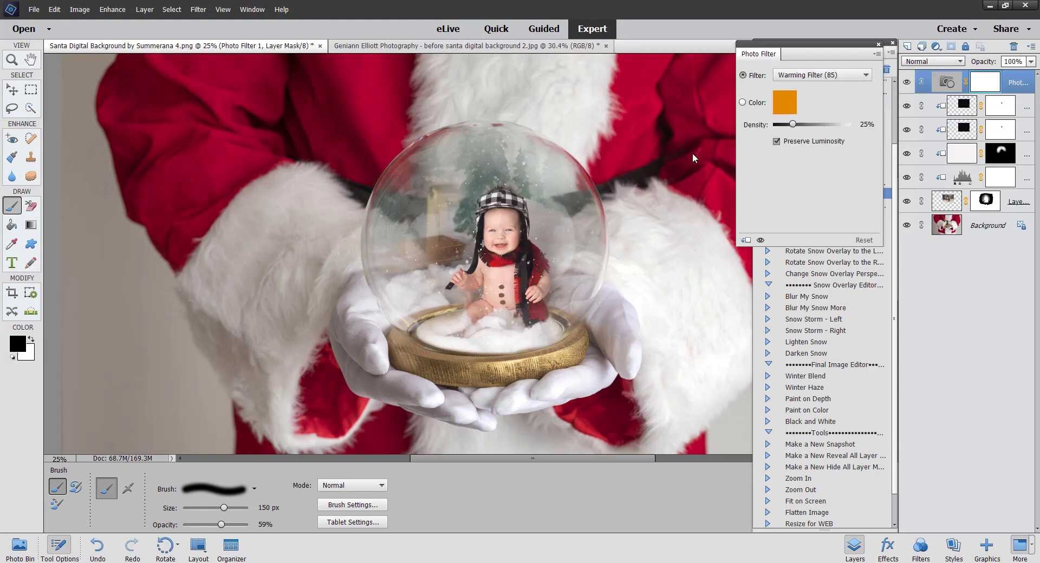
Step: Set the photo filter to Cooling Filter (80) and close its adjustment settings
click(799, 80)
click(801, 115)
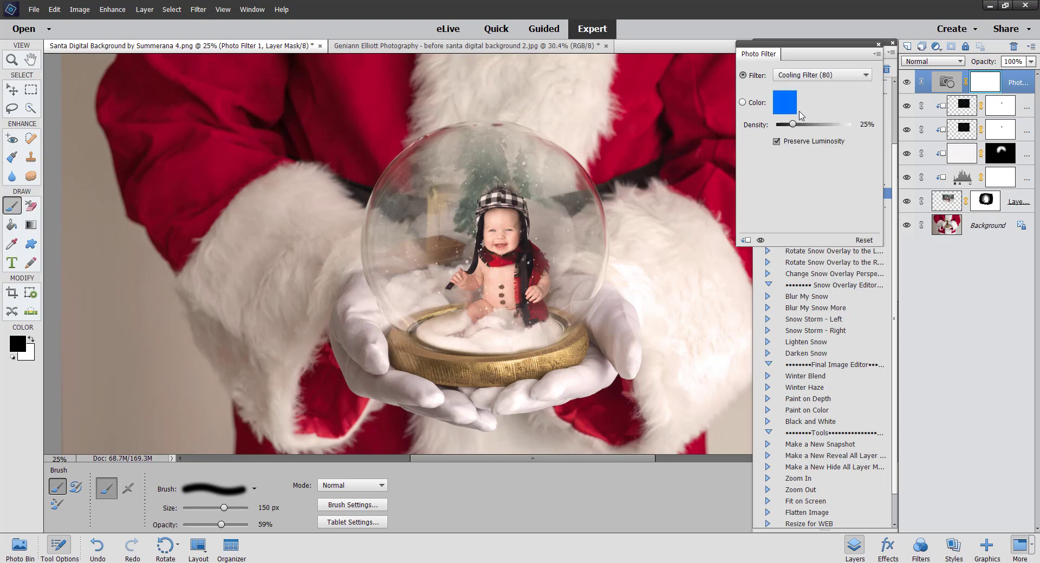
click(878, 44)
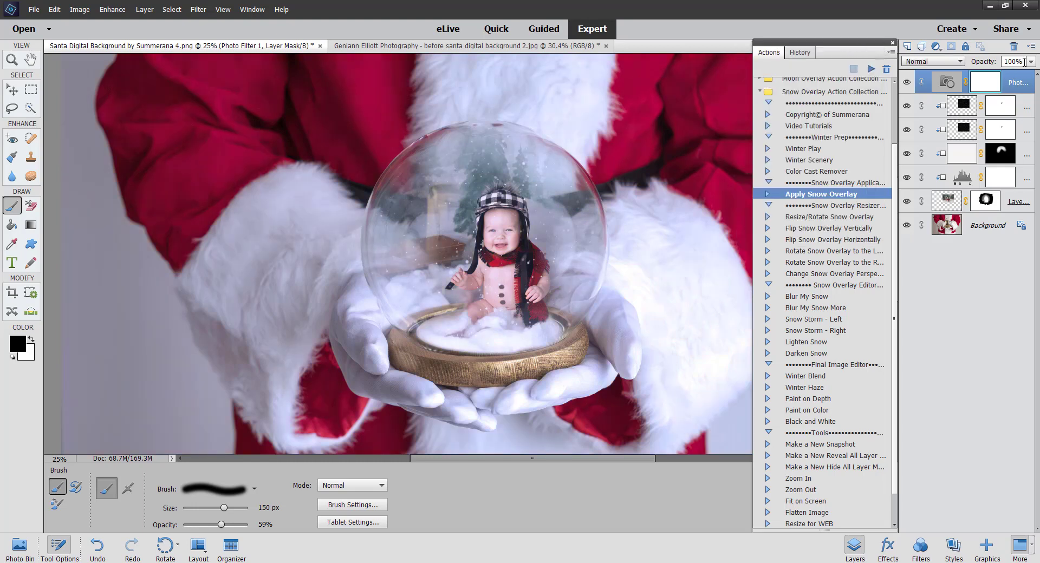
Step: Invert the Photo Filter layer's mask to black and make white the foreground colour for the brush
key(ctrl+i)
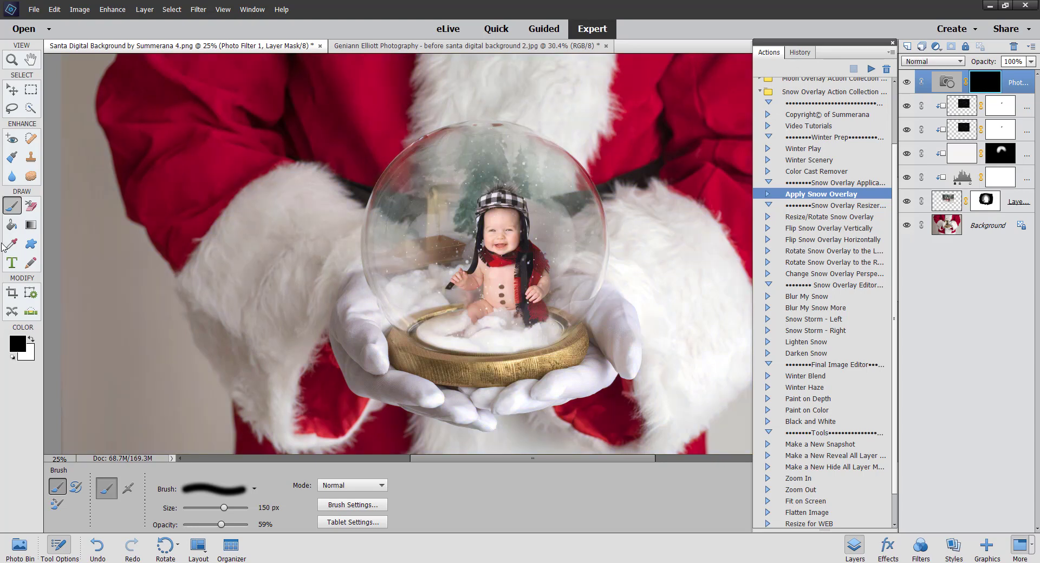
click(29, 340)
key(bracketright)
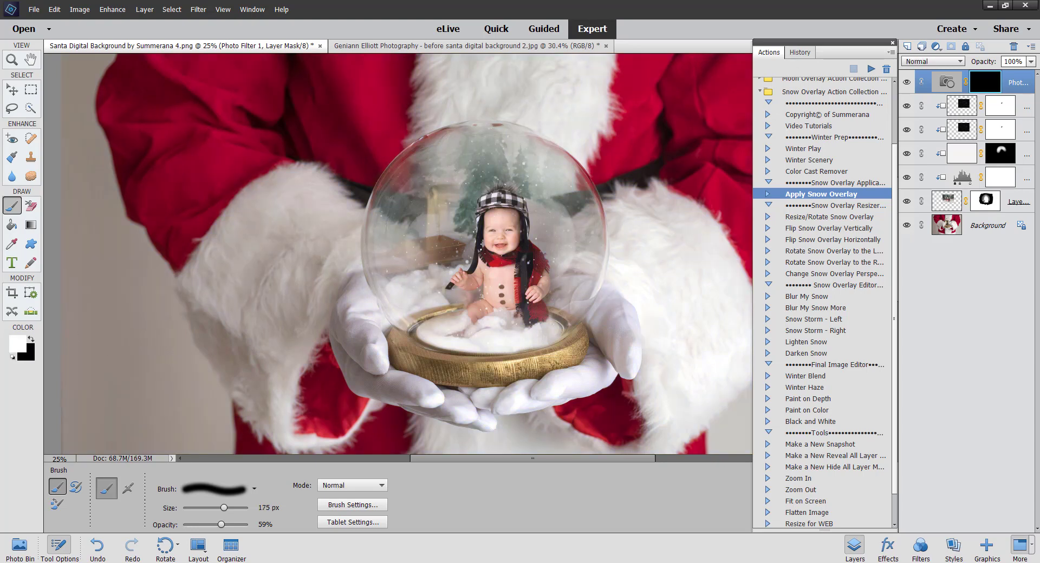
Step: Paint the cooling filter into the globe with a white 700 px brush and set the Photo Filter layer's opacity to 30%
drag(1034, 63, 996, 76)
key(bracketright)
key(bracketright)
key(bracketright)
key(bracketright)
key(bracketright)
key(bracketright)
key(bracketright)
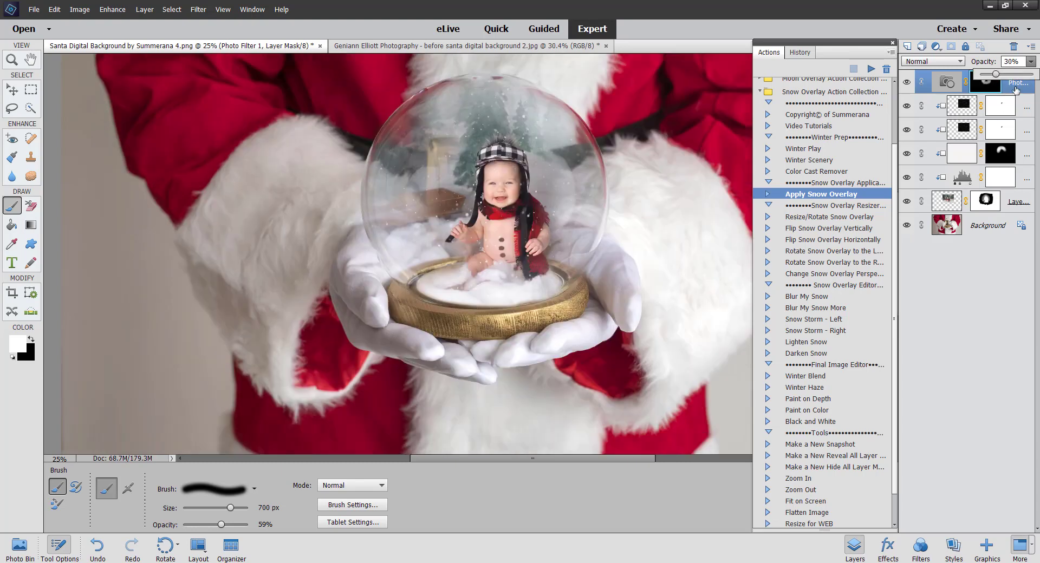
click(1014, 89)
Step: Compare the composite with the baby photo layer hidden and shown, and switch to Photoshop with its version of the Santa document
key(ctrl+0)
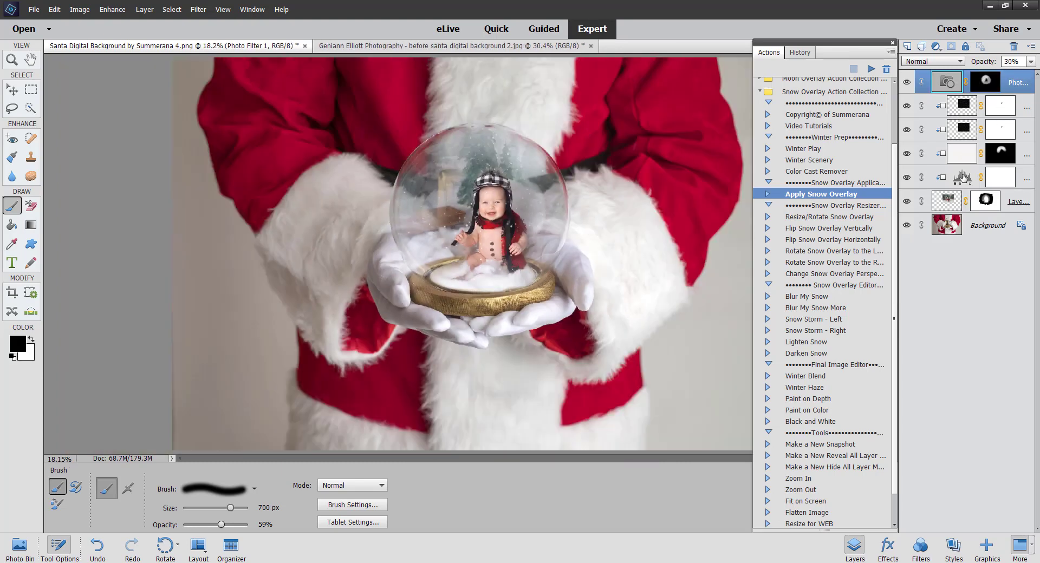
key(ctrl+equal)
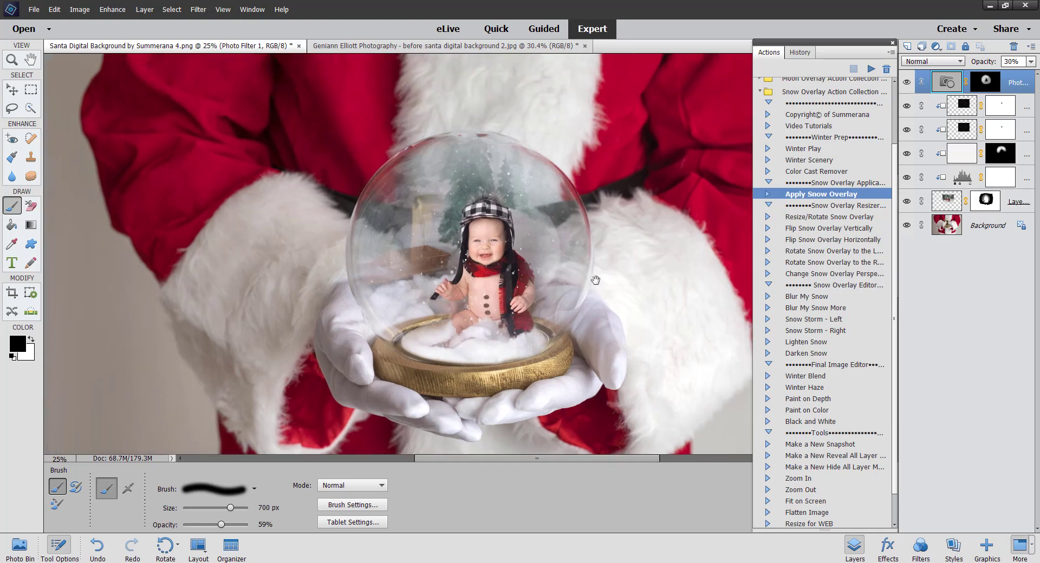
click(907, 203)
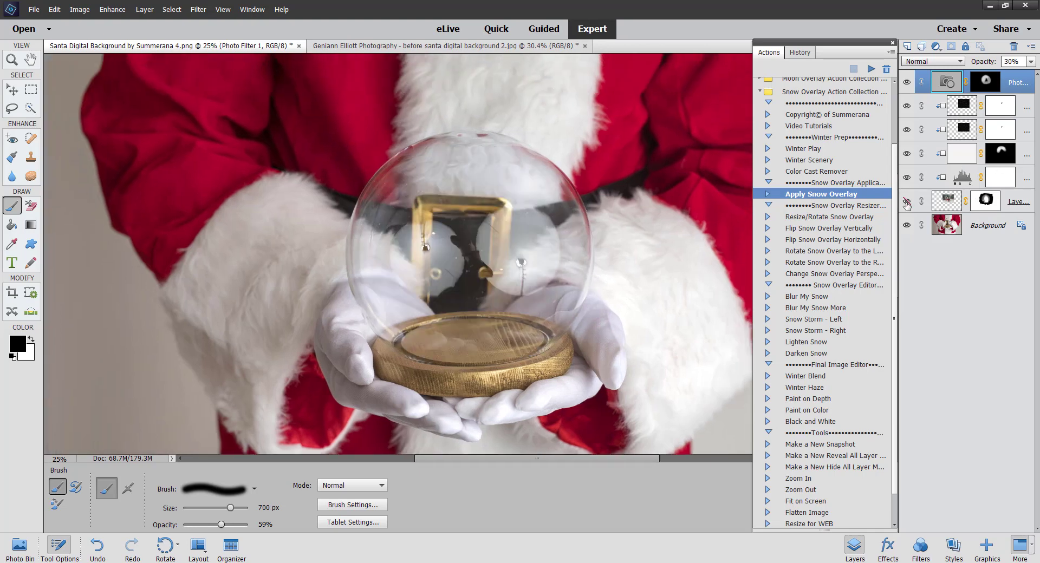
click(907, 203)
click(907, 203)
click(907, 202)
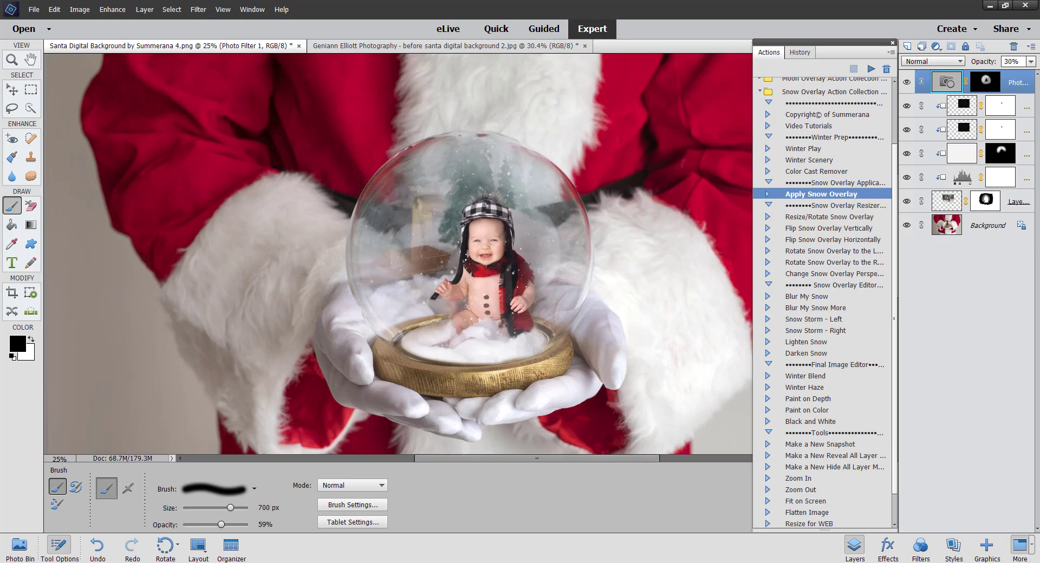
click(677, 520)
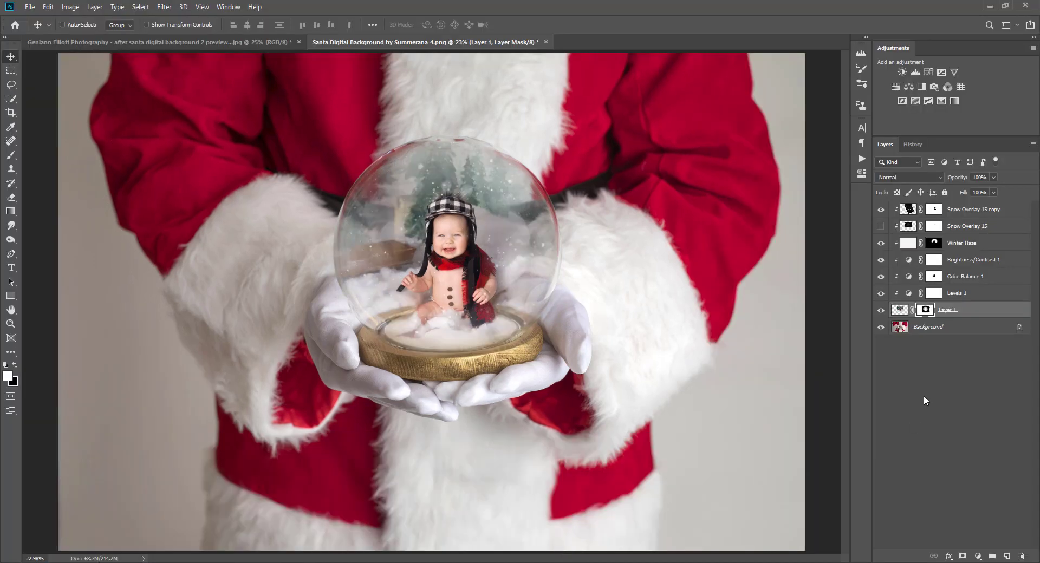